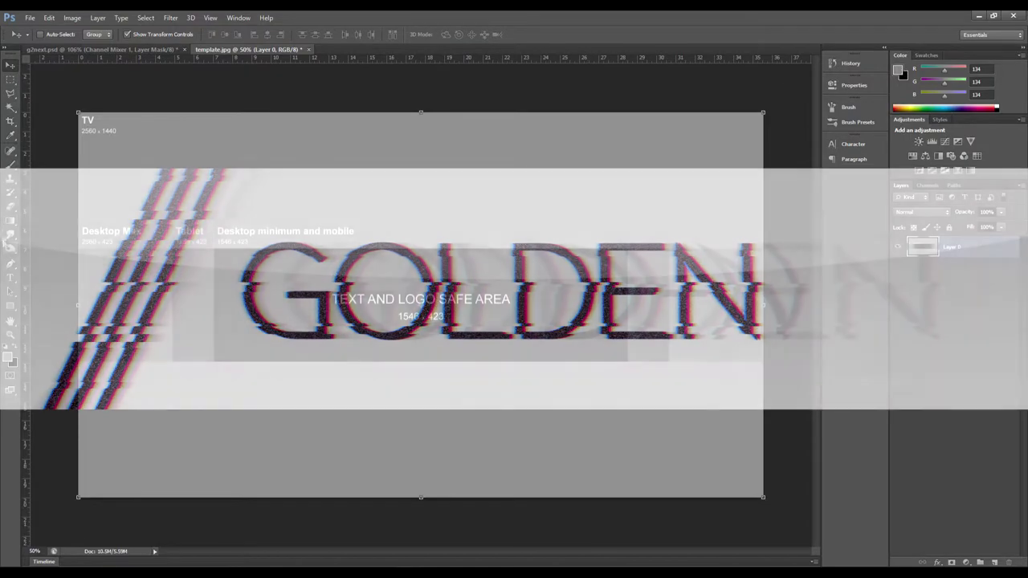
Step: Add a new layer above the template layer and fill it entirely with white using the Paint Bucket
{"action": "left_click_drag", "start_coordinate": [11, 219], "coordinate": [58, 229]}
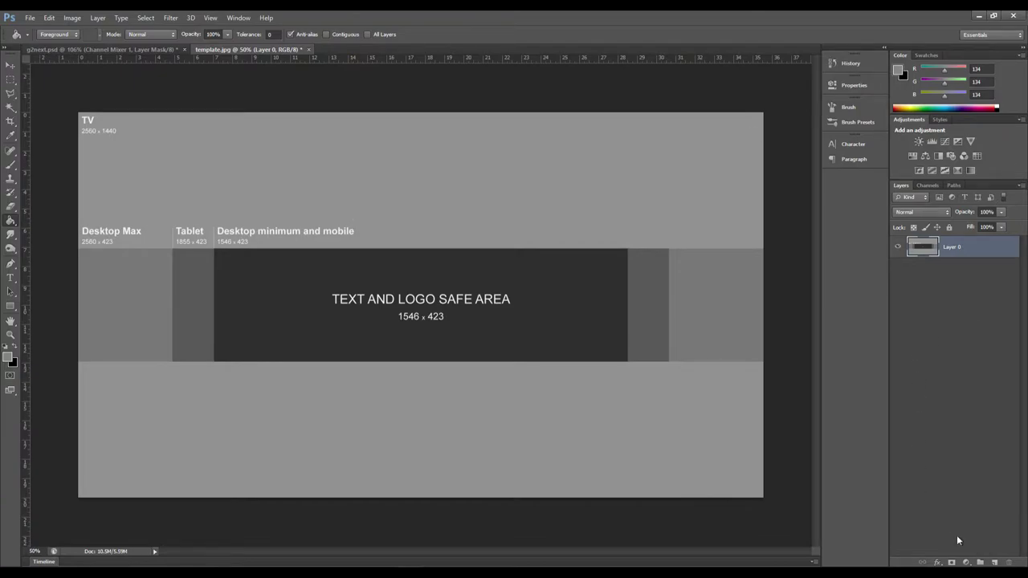
{"action": "left_click", "coordinate": [995, 563]}
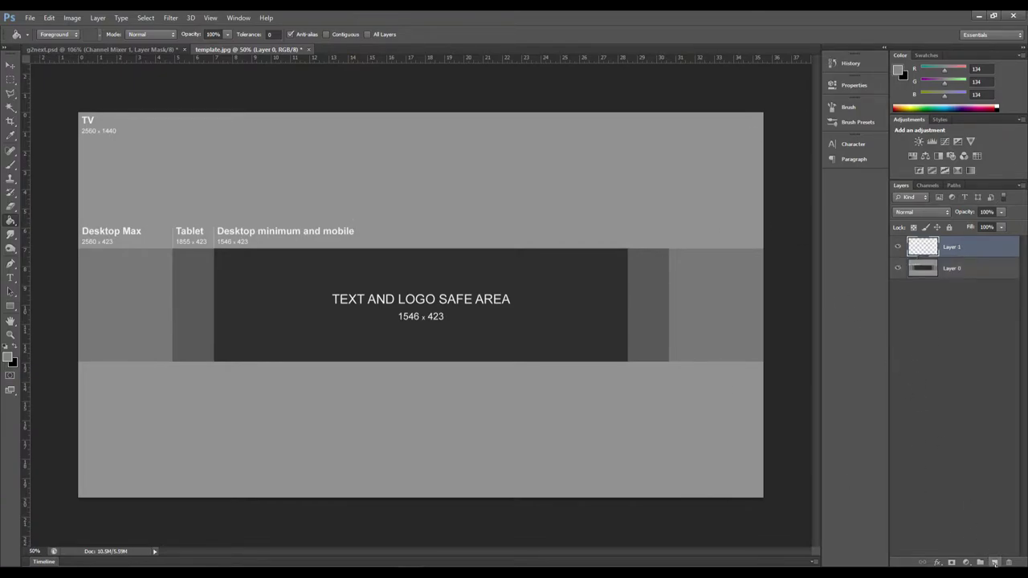
{"action": "left_click", "coordinate": [967, 268]}
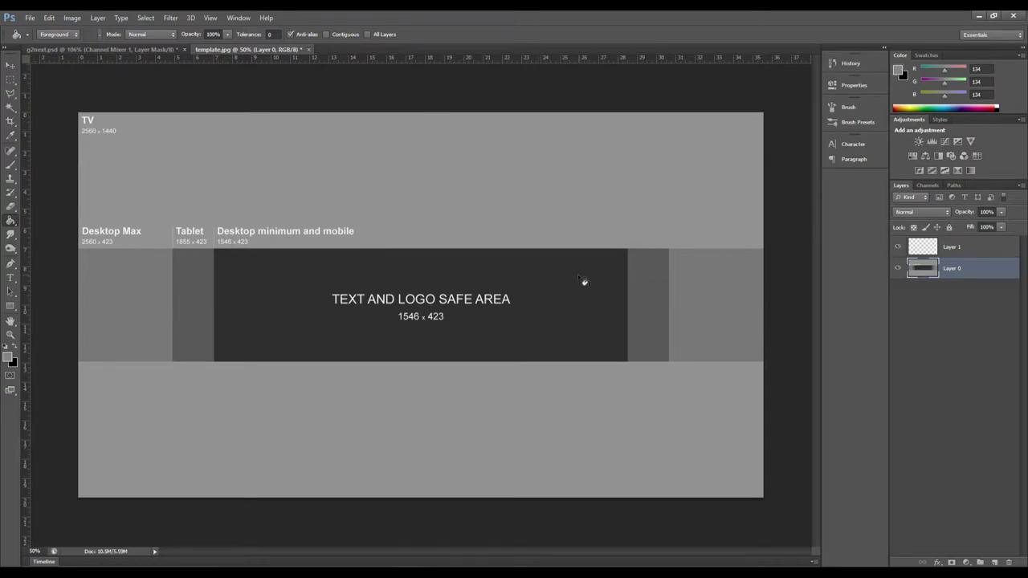
{"action": "left_click", "coordinate": [956, 246]}
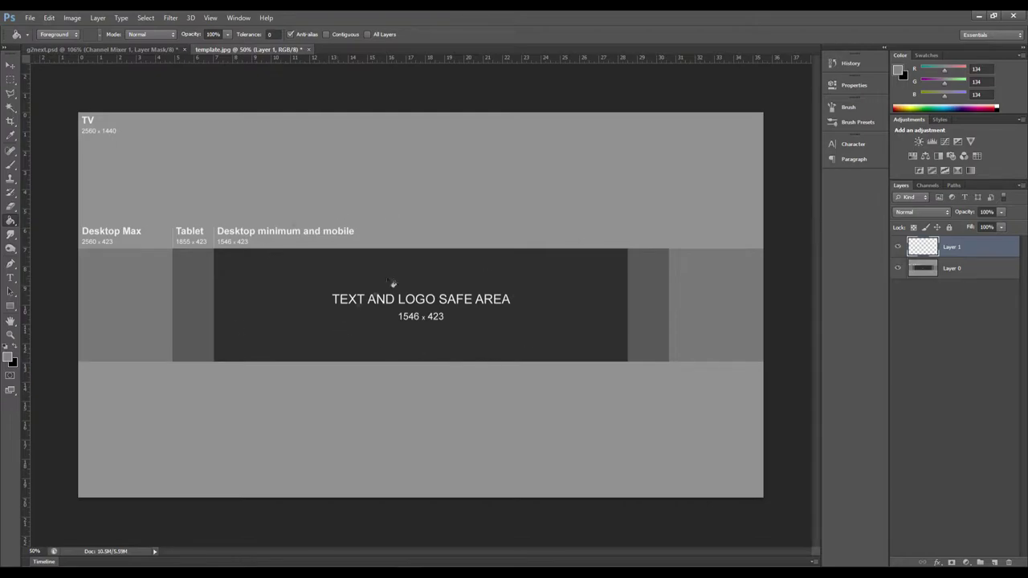
{"action": "left_click", "coordinate": [898, 71]}
{"action": "left_click", "coordinate": [552, 91]}
{"action": "left_click", "coordinate": [806, 83]}
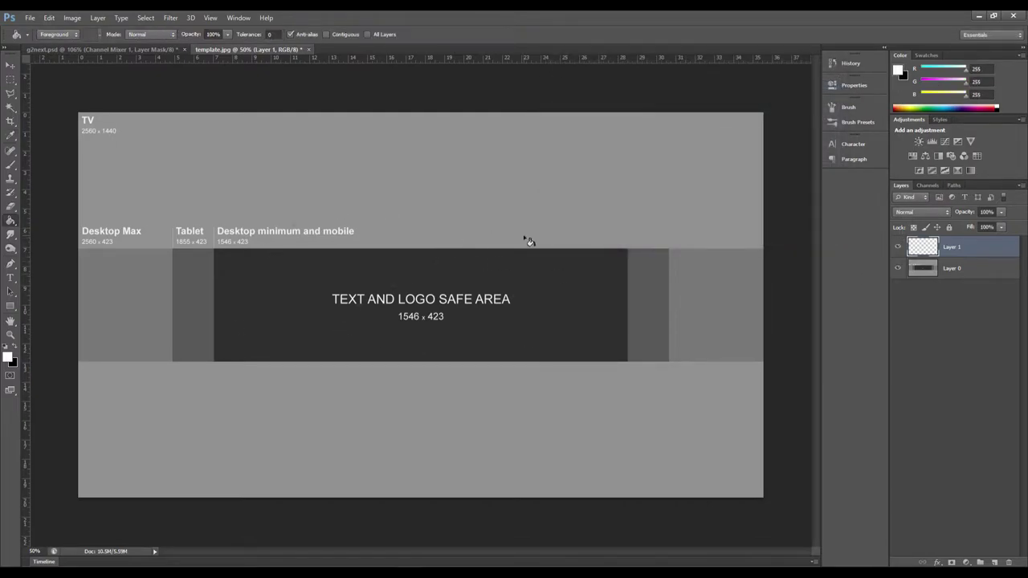
{"action": "left_click", "coordinate": [388, 266]}
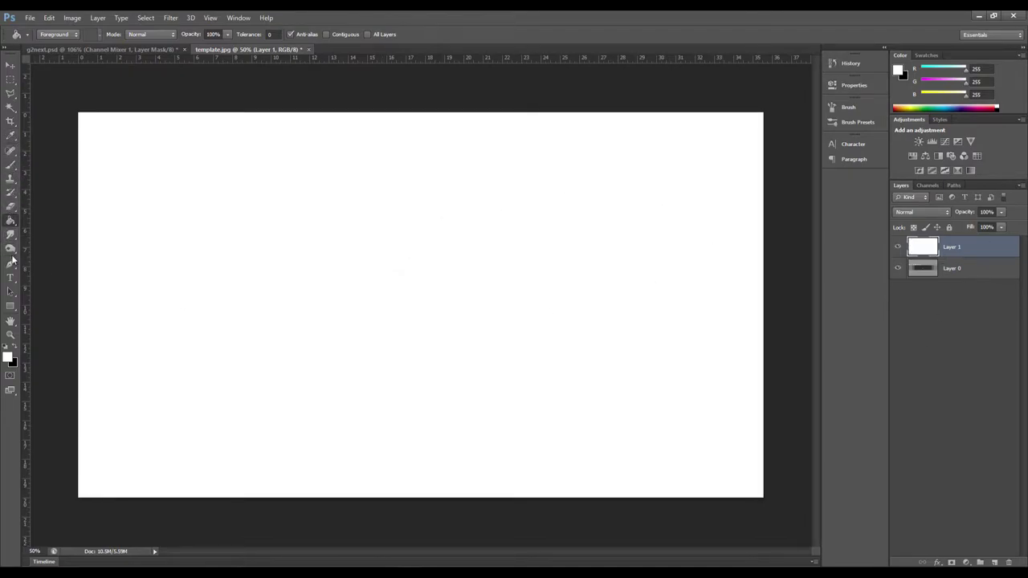
Step: Create a wide text box across the middle of the canvas and enter TEXT in it
{"action": "left_click", "coordinate": [12, 279]}
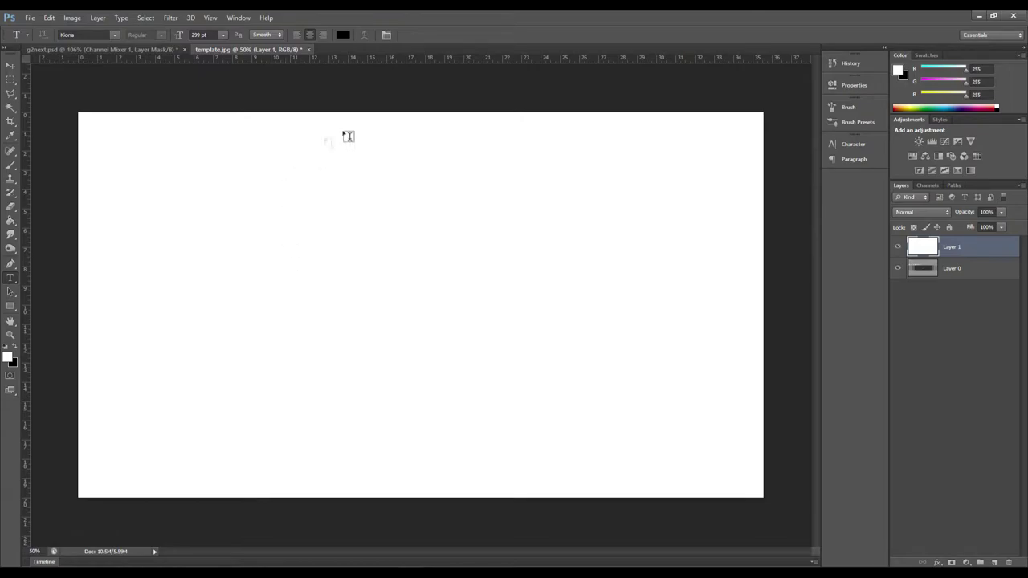
{"action": "left_click_drag", "start_coordinate": [270, 244], "coordinate": [665, 372]}
{"action": "left_click_drag", "start_coordinate": [265, 238], "coordinate": [254, 241]}
{"action": "key", "text": "ctrl+z"}
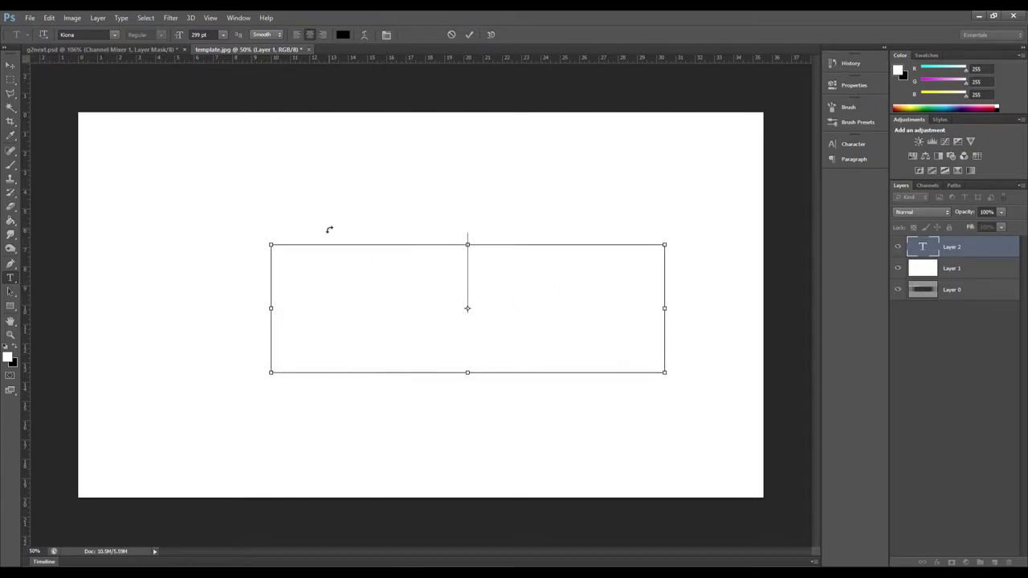
{"action": "left_click_drag", "start_coordinate": [270, 374], "coordinate": [178, 367]}
{"action": "type", "text": "G"}
{"action": "key", "text": "BackSpace"}
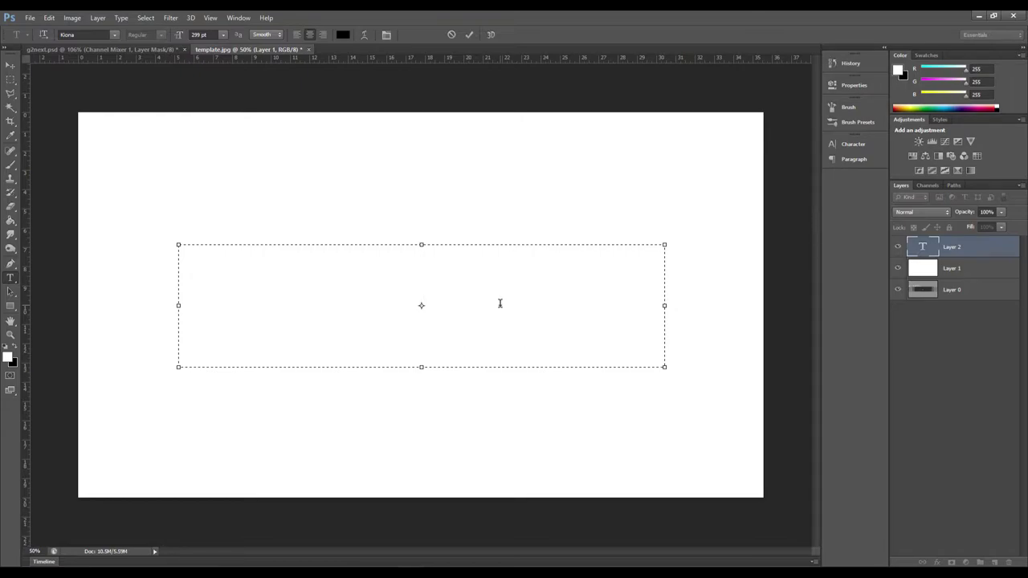
{"action": "type", "text": "TEXT"}
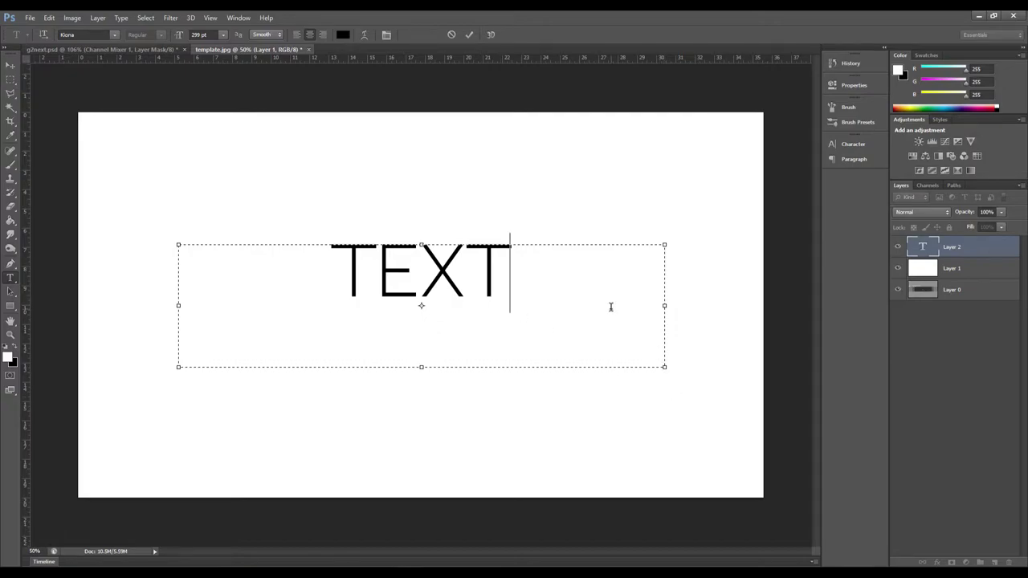
Step: Change the text's font to Keep Calm, re-enter the word as TEXT and commit the text layer
{"action": "key", "text": "ctrl+a"}
{"action": "left_click", "coordinate": [97, 35]}
{"action": "scroll", "coordinate": [98, 33], "scroll_direction": "down", "scroll_amount": 10}
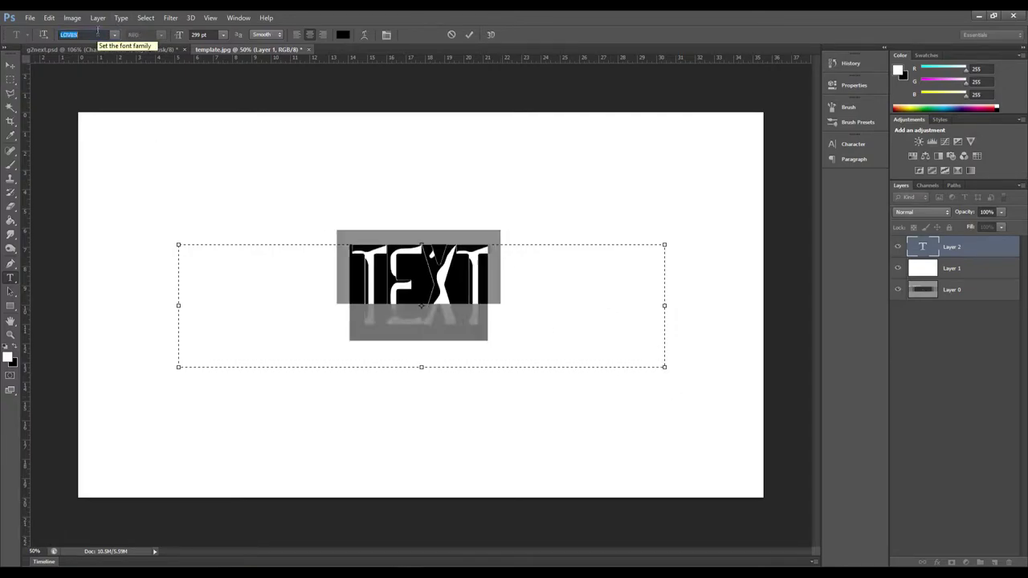
{"action": "scroll", "coordinate": [98, 33], "scroll_direction": "up", "scroll_amount": 8}
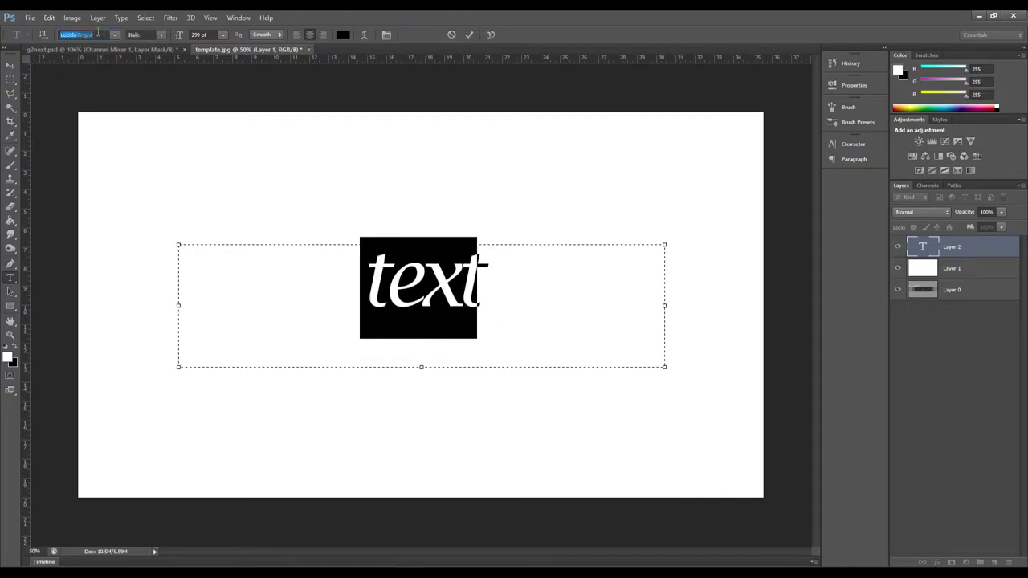
{"action": "scroll", "coordinate": [98, 34], "scroll_direction": "up", "scroll_amount": 1}
{"action": "left_click_drag", "start_coordinate": [504, 288], "coordinate": [200, 292]}
{"action": "type", "text": "TEX"}
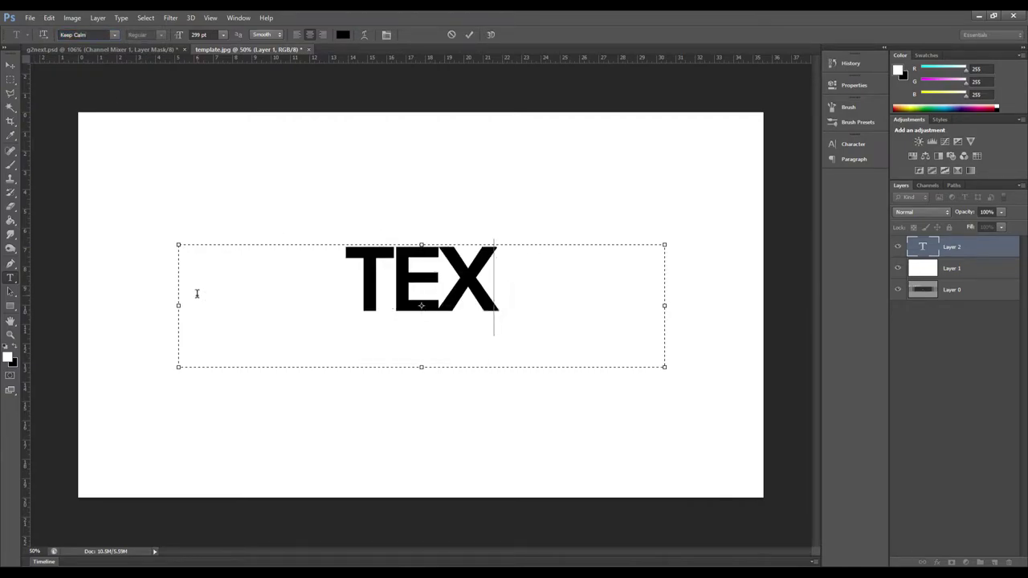
{"action": "type", "text": "T"}
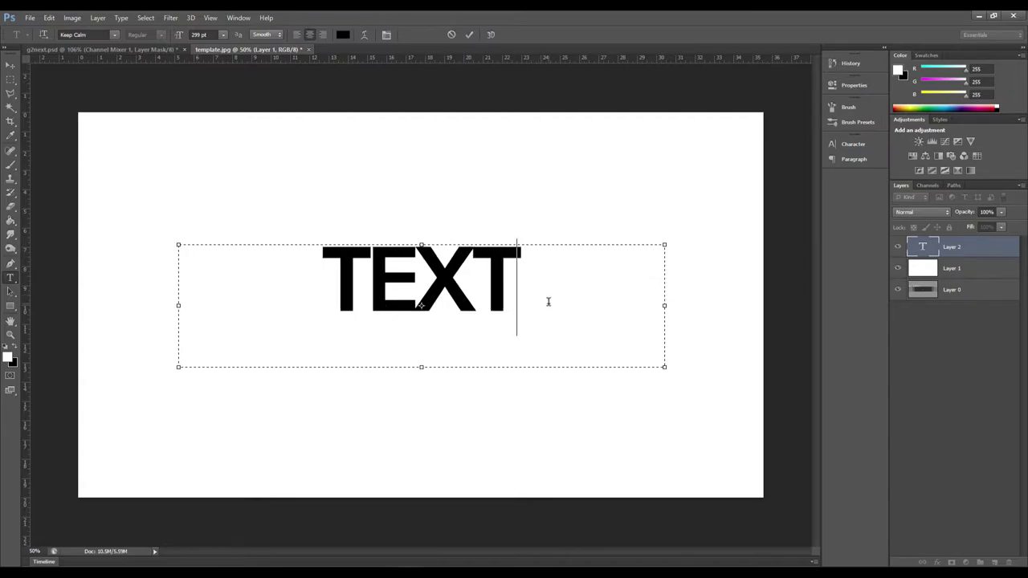
{"action": "left_click", "coordinate": [469, 34]}
{"action": "key", "text": "v"}
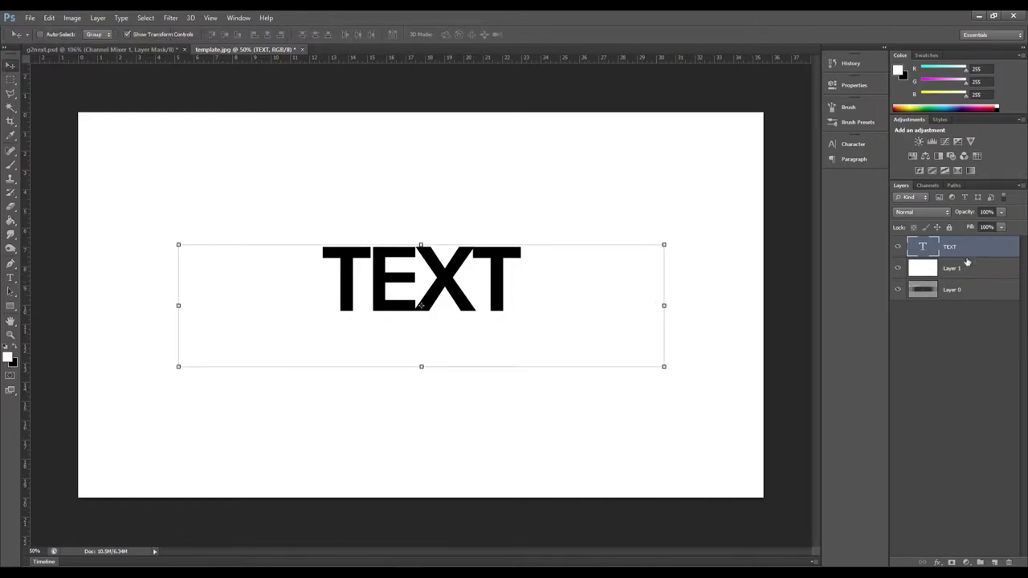
Step: Rasterize the TEXT type layer
{"action": "right_click", "coordinate": [967, 254]}
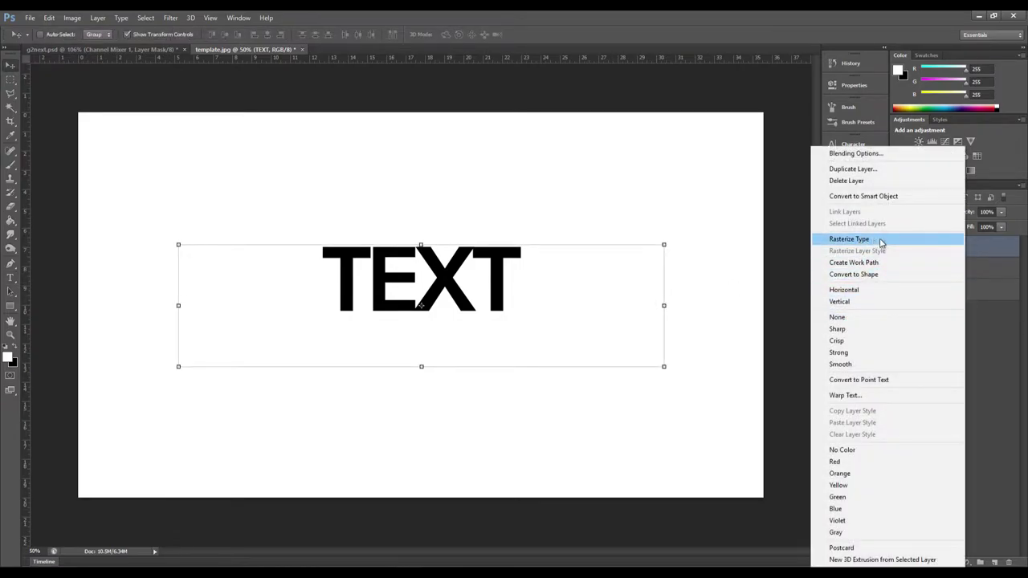
{"action": "left_click", "coordinate": [989, 304]}
{"action": "right_click", "coordinate": [971, 253]}
{"action": "left_click", "coordinate": [884, 239]}
Step: Move the rasterized word TEXT down to the vertical middle of the canvas
{"action": "scroll", "coordinate": [442, 273], "scroll_direction": "up", "scroll_amount": 1}
{"action": "left_click_drag", "start_coordinate": [443, 273], "coordinate": [440, 303]}
{"action": "scroll", "coordinate": [440, 302], "scroll_direction": "down", "scroll_amount": 3}
{"action": "scroll", "coordinate": [436, 297], "scroll_direction": "up", "scroll_amount": 4}
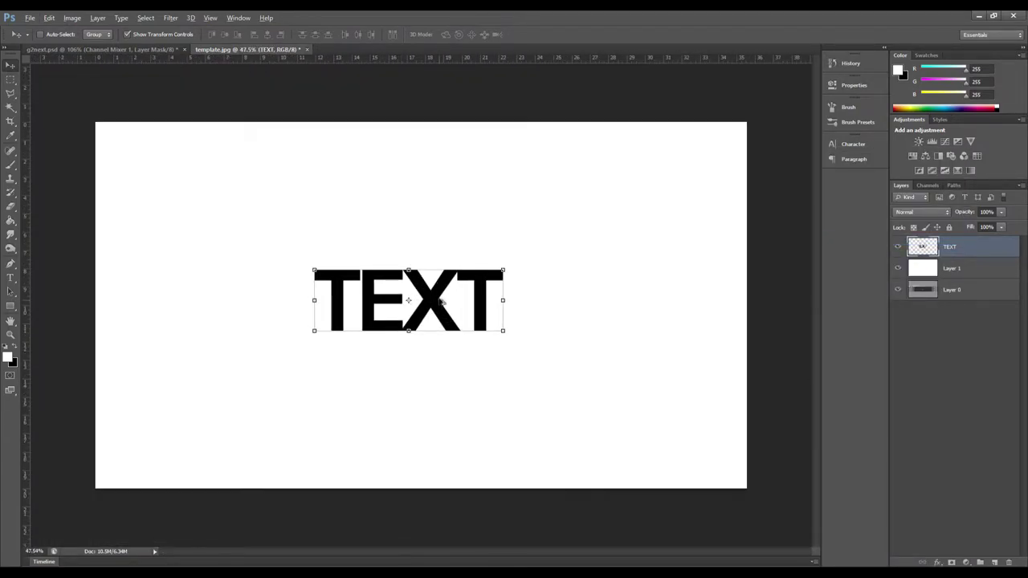
{"action": "scroll", "coordinate": [433, 293], "scroll_direction": "down", "scroll_amount": 2}
{"action": "scroll", "coordinate": [433, 296], "scroll_direction": "up", "scroll_amount": 2}
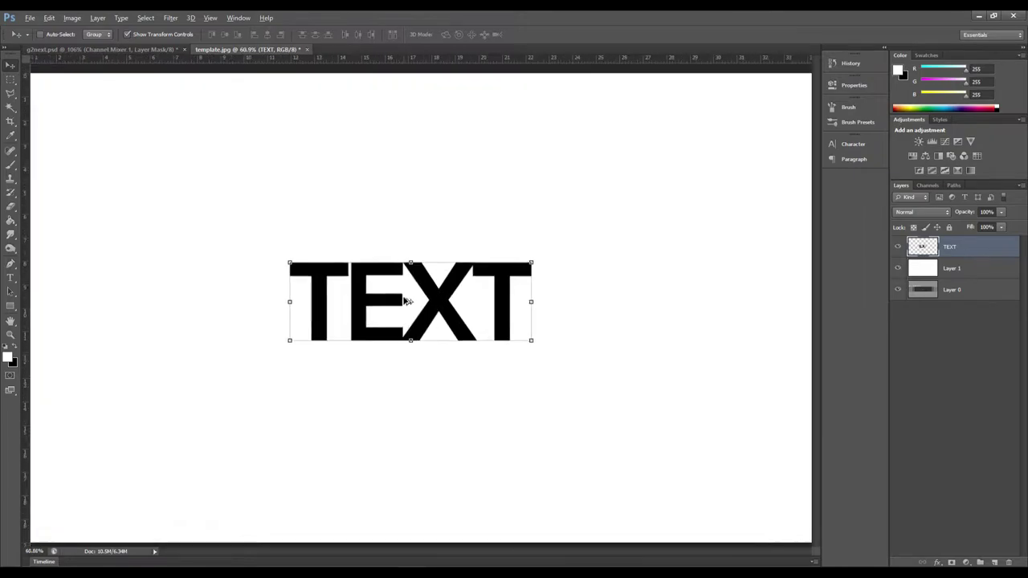
{"action": "scroll", "coordinate": [434, 295], "scroll_direction": "down", "scroll_amount": 3}
{"action": "scroll", "coordinate": [430, 293], "scroll_direction": "up", "scroll_amount": 3}
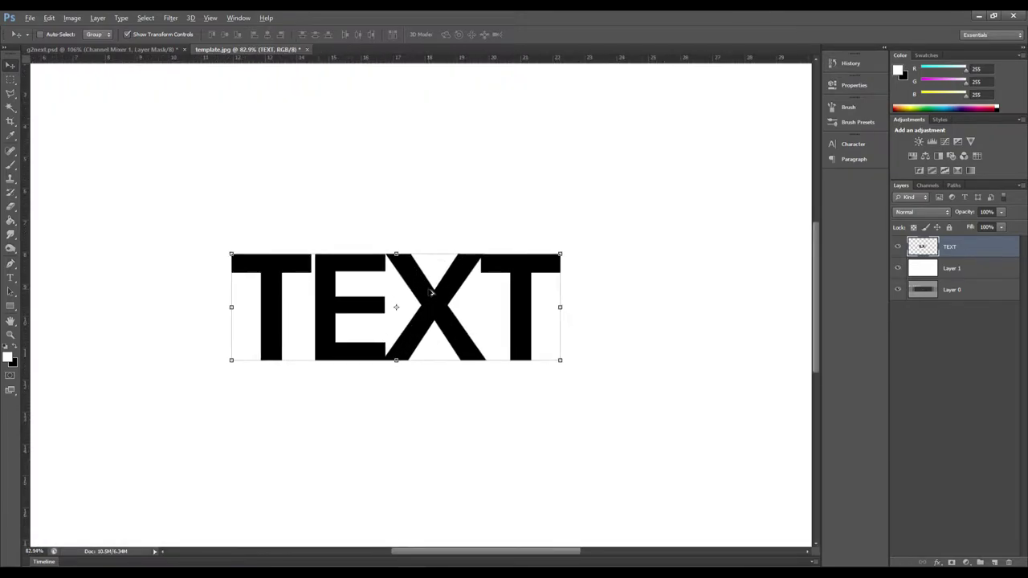
Step: Select a thin horizontal strip across the top edge of all the letters with the Rectangular Marquee tool
{"action": "left_click", "coordinate": [10, 80]}
{"action": "scroll", "coordinate": [277, 226], "scroll_direction": "down", "scroll_amount": 2}
{"action": "scroll", "coordinate": [277, 225], "scroll_direction": "down", "scroll_amount": 1}
{"action": "scroll", "coordinate": [459, 298], "scroll_direction": "up", "scroll_amount": 2}
{"action": "scroll", "coordinate": [458, 298], "scroll_direction": "down", "scroll_amount": 2}
{"action": "scroll", "coordinate": [385, 315], "scroll_direction": "up", "scroll_amount": 1}
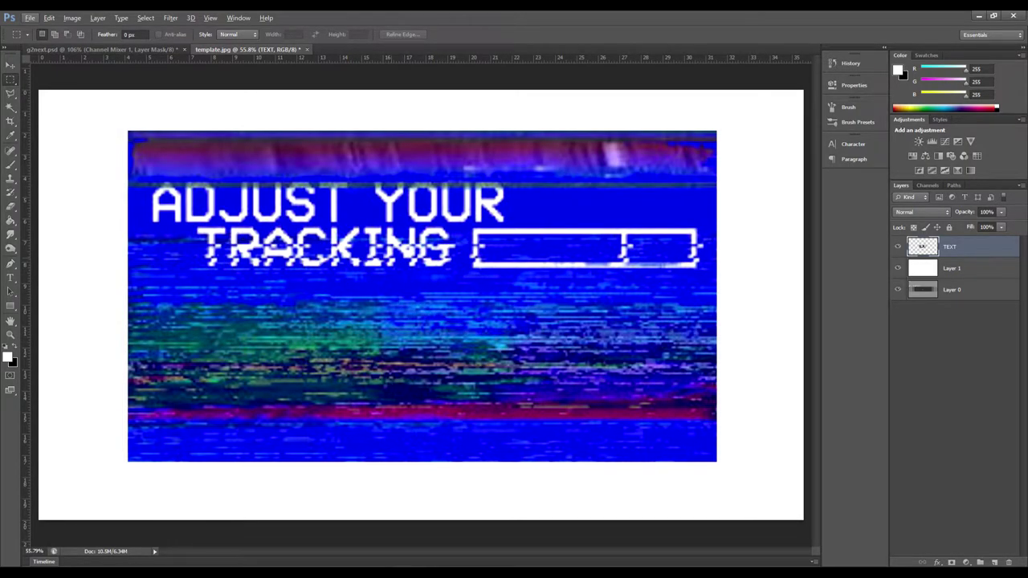
{"action": "scroll", "coordinate": [404, 276], "scroll_direction": "up", "scroll_amount": 4}
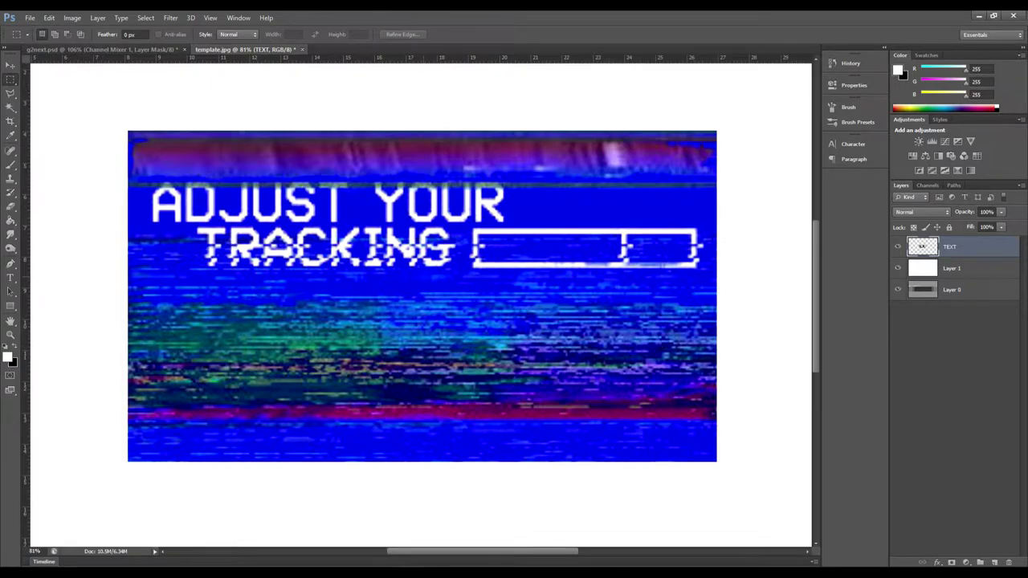
{"action": "scroll", "coordinate": [381, 284], "scroll_direction": "up", "scroll_amount": 2}
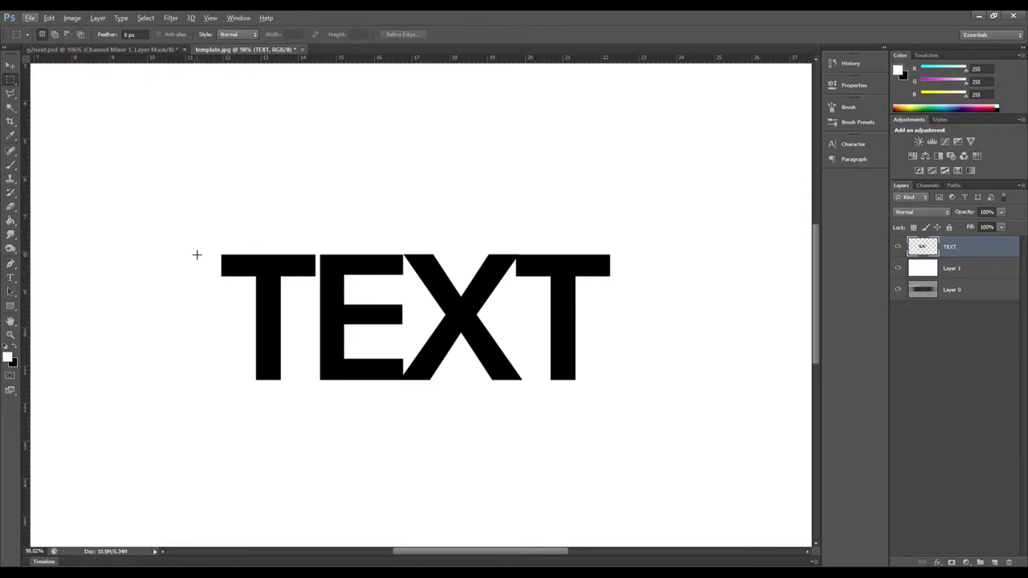
{"action": "left_click_drag", "start_coordinate": [575, 257], "coordinate": [630, 265]}
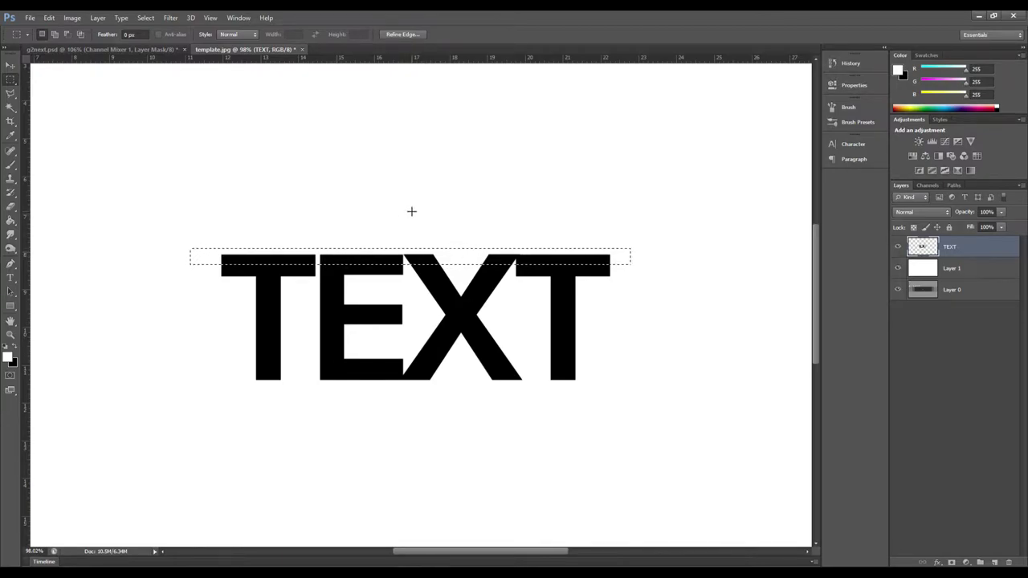
{"action": "right_click", "coordinate": [12, 83]}
{"action": "left_click", "coordinate": [74, 77]}
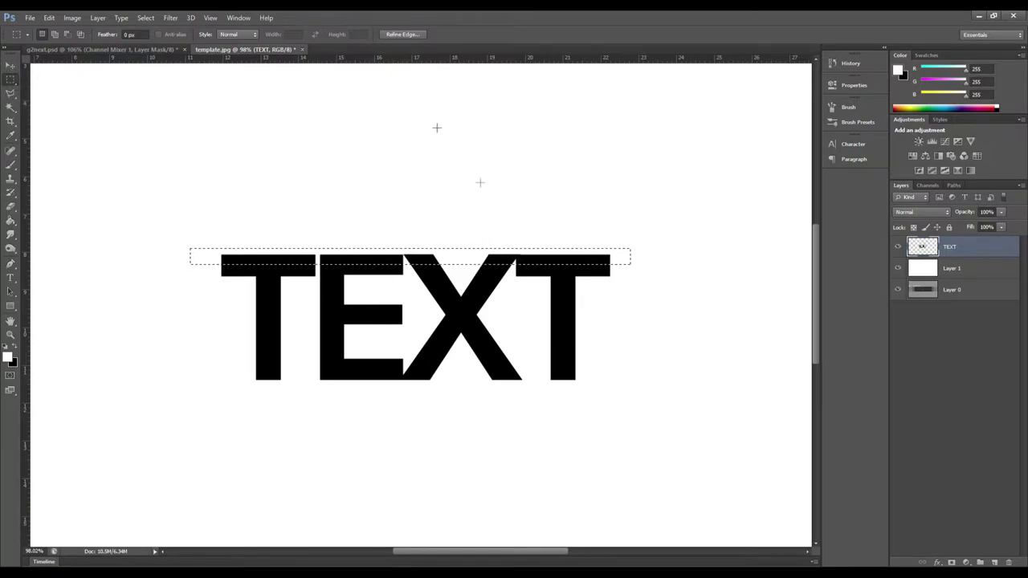
Step: Nudge the selected top strip of the letters a few pixels to the left and deselect it
{"action": "left_click", "coordinate": [11, 63]}
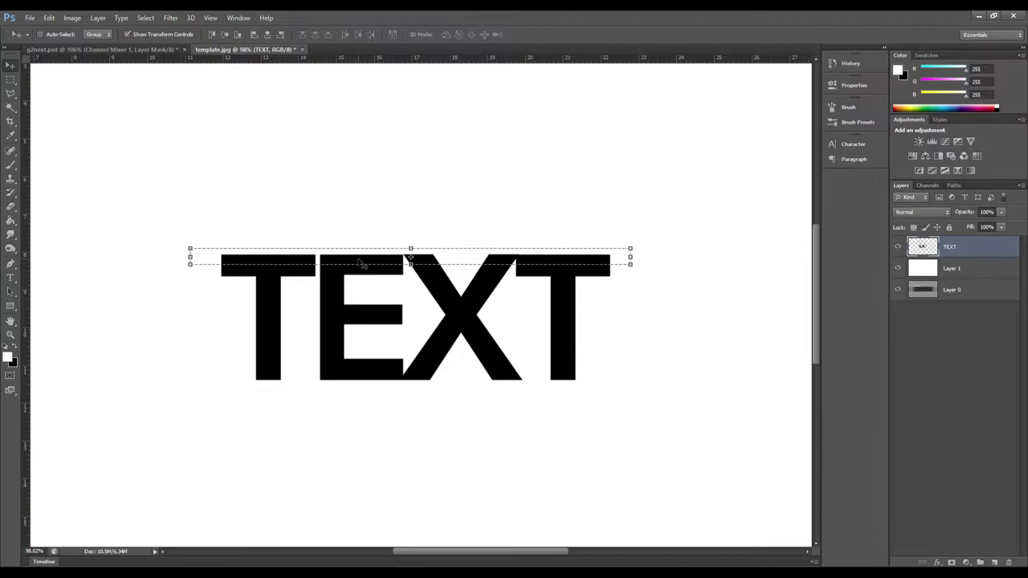
{"action": "scroll", "coordinate": [413, 259], "scroll_direction": "up", "scroll_amount": 4}
{"action": "scroll", "coordinate": [490, 272], "scroll_direction": "down", "scroll_amount": 3}
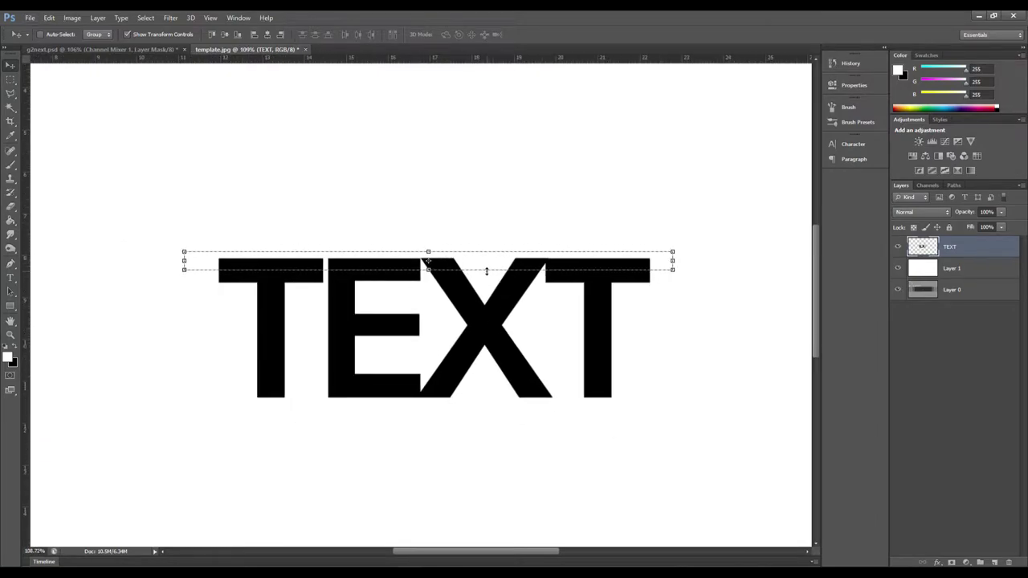
{"action": "scroll", "coordinate": [486, 272], "scroll_direction": "up", "scroll_amount": 2}
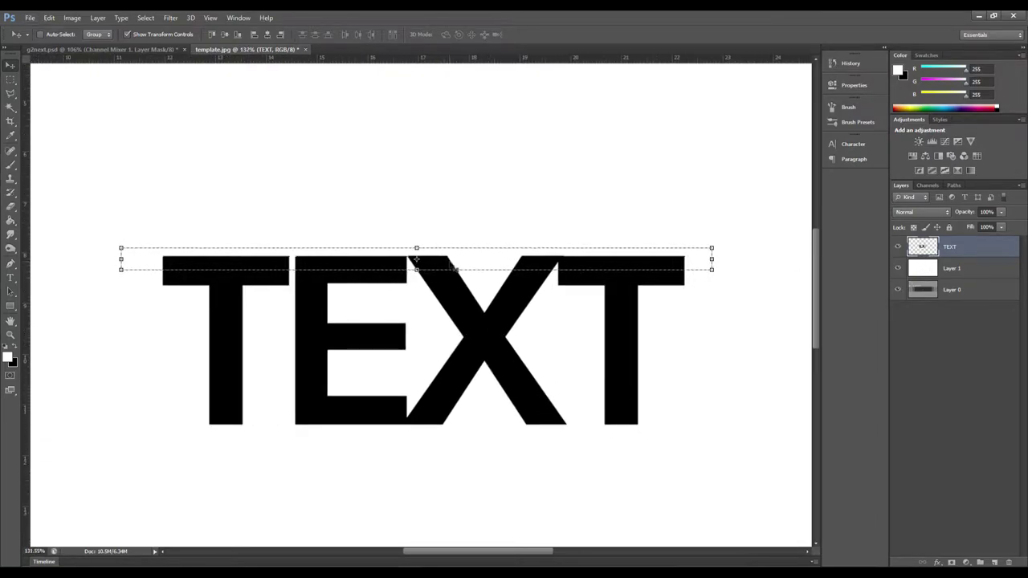
{"action": "key", "text": "Left"}
{"action": "key", "text": "Left"}
{"action": "key", "text": "Left"}
{"action": "key", "text": "Left"}
{"action": "key", "text": "Left"}
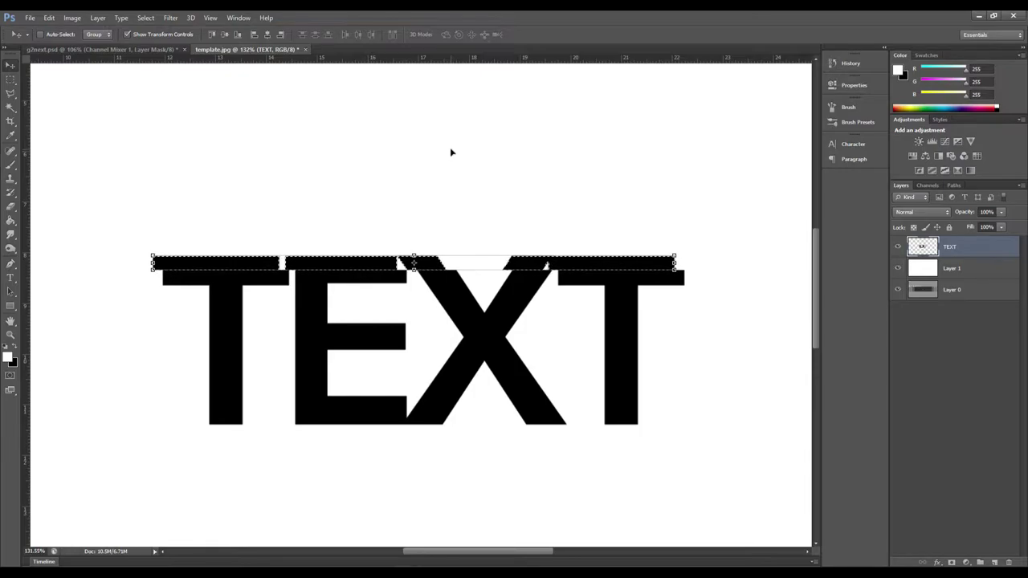
{"action": "key", "text": "ctrl+d"}
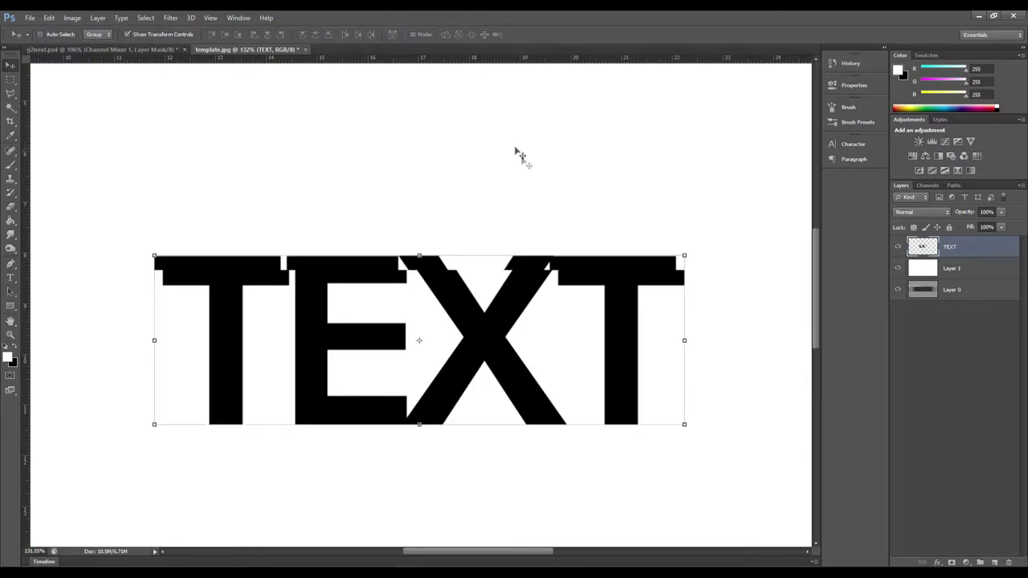
Step: Select a second thin horizontal strip across all the letters, directly beneath the shifted top strip
{"action": "scroll", "coordinate": [479, 299], "scroll_direction": "down", "scroll_amount": 4}
{"action": "scroll", "coordinate": [480, 299], "scroll_direction": "up", "scroll_amount": 3}
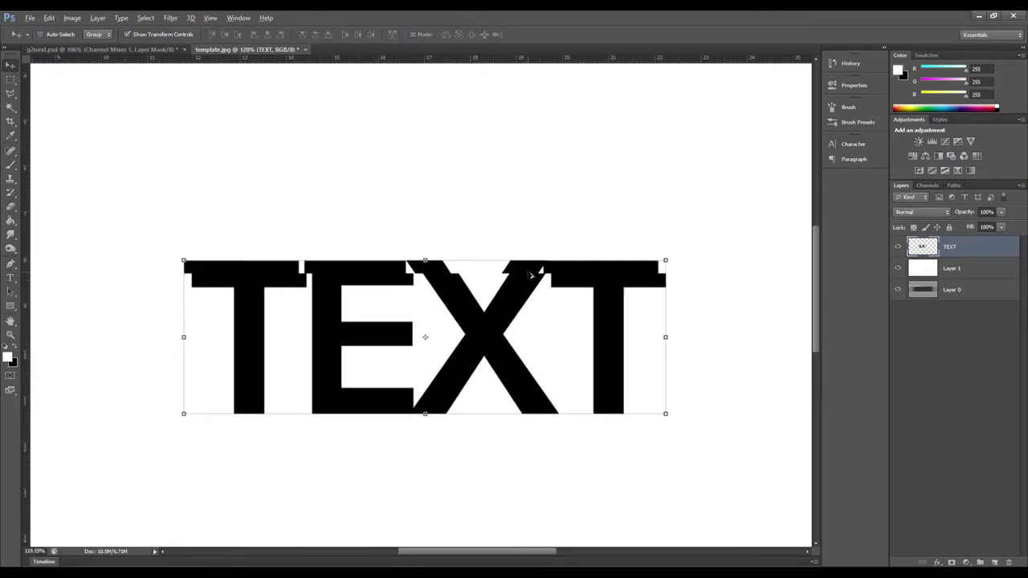
{"action": "left_click", "coordinate": [11, 79]}
{"action": "scroll", "coordinate": [413, 249], "scroll_direction": "up", "scroll_amount": 3}
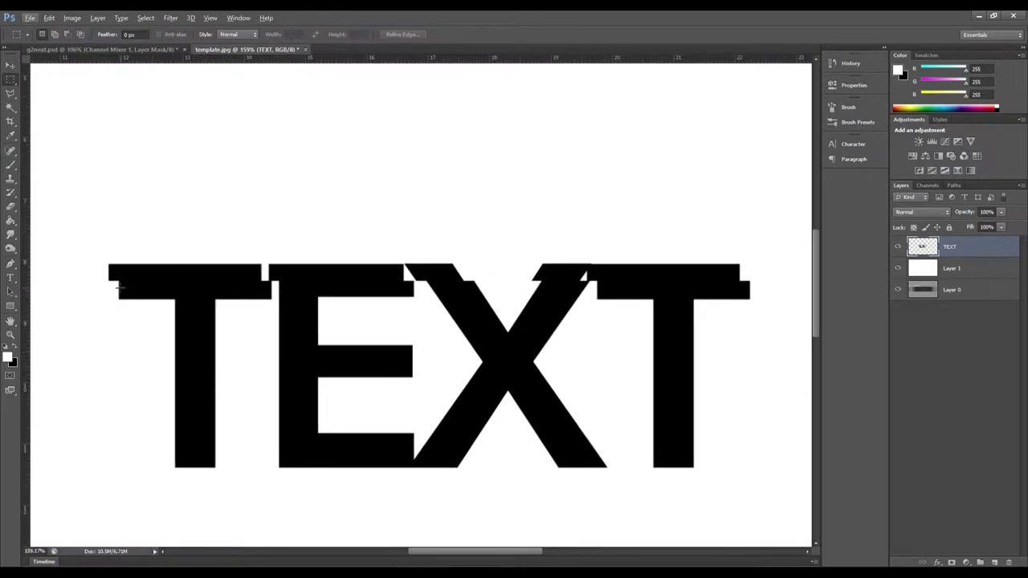
{"action": "scroll", "coordinate": [119, 287], "scroll_direction": "up", "scroll_amount": 2}
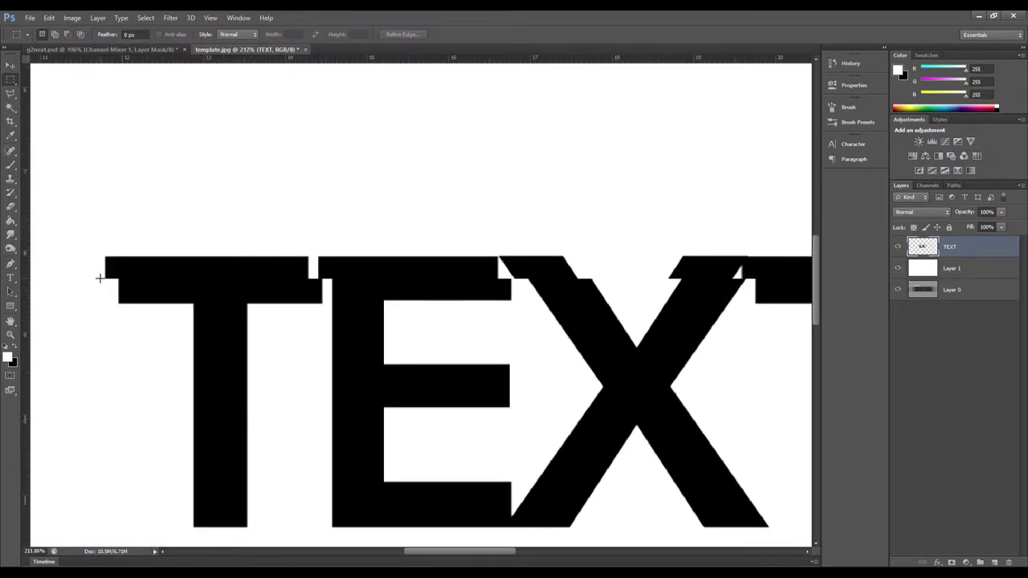
{"action": "left_click_drag", "start_coordinate": [145, 282], "coordinate": [603, 347]}
{"action": "scroll", "coordinate": [108, 287], "scroll_direction": "up", "scroll_amount": 3}
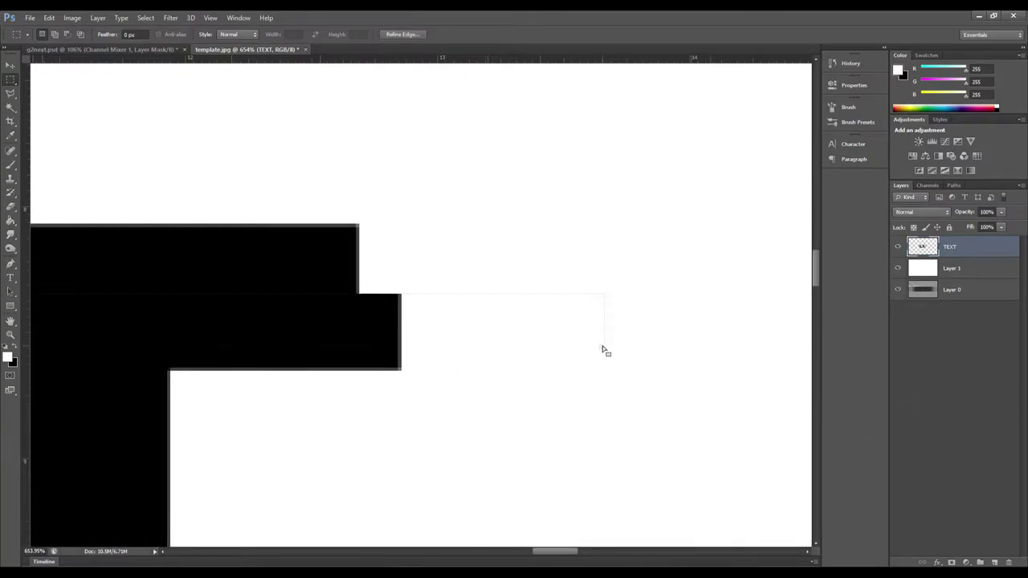
{"action": "scroll", "coordinate": [386, 276], "scroll_direction": "down", "scroll_amount": 3}
{"action": "scroll", "coordinate": [386, 276], "scroll_direction": "down", "scroll_amount": 5}
{"action": "scroll", "coordinate": [408, 281], "scroll_direction": "up", "scroll_amount": 4}
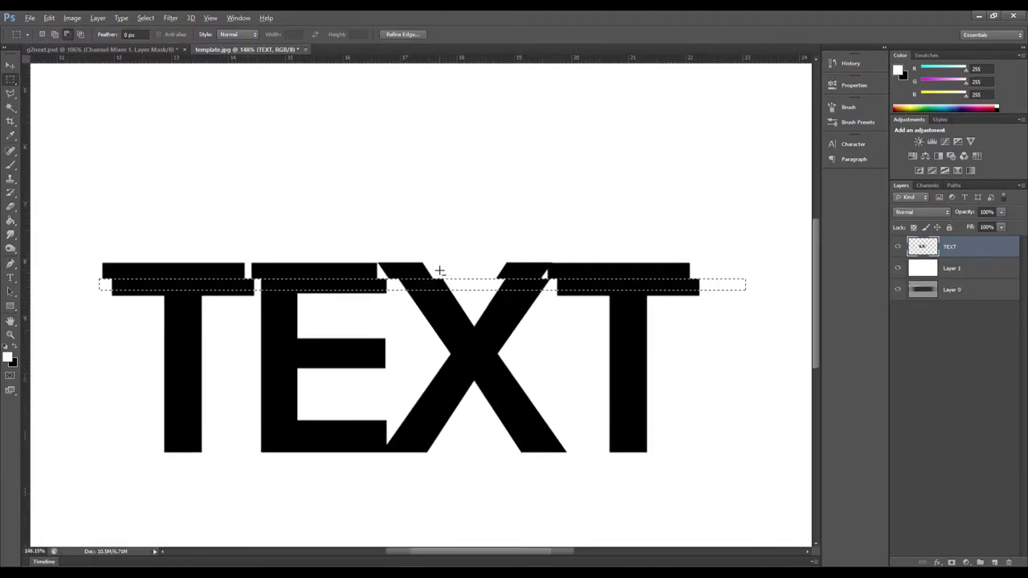
{"action": "scroll", "coordinate": [408, 281], "scroll_direction": "down", "scroll_amount": 2}
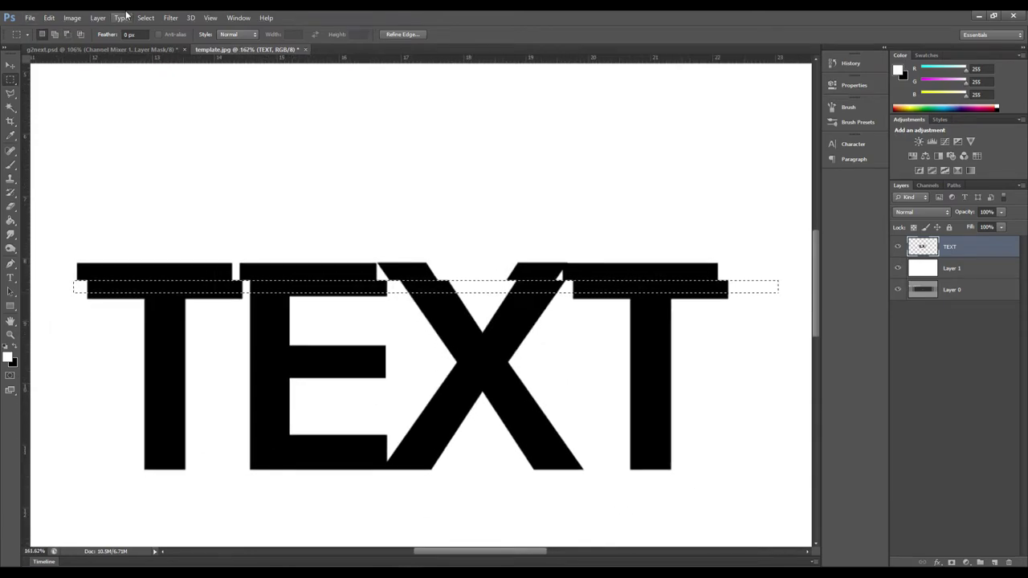
Step: Transform the second strip selection to a thinner band by reducing its height to 73.33%
{"action": "left_click", "coordinate": [151, 17]}
{"action": "left_click", "coordinate": [172, 176]}
{"action": "scroll", "coordinate": [440, 298], "scroll_direction": "up", "scroll_amount": 2}
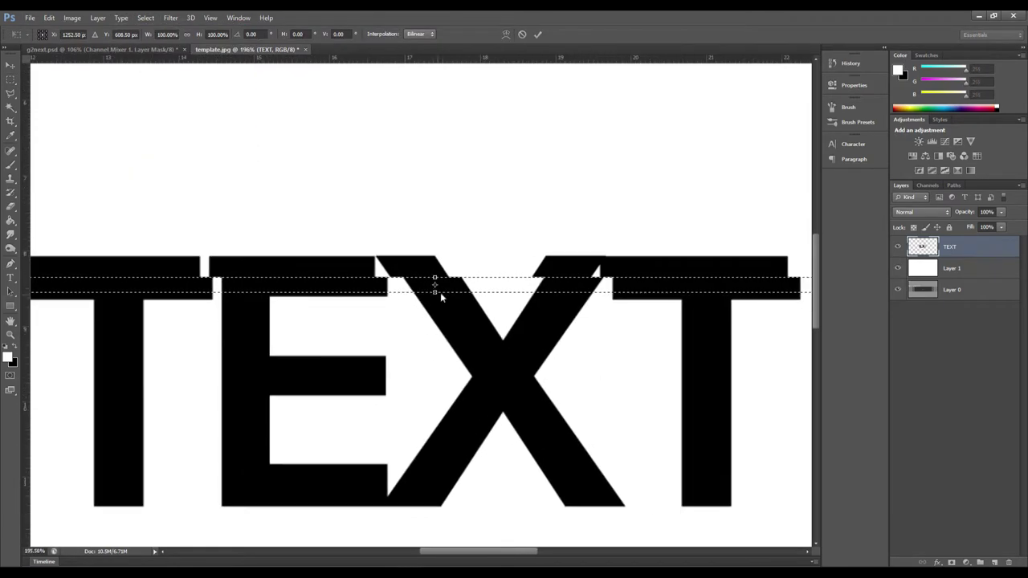
{"action": "scroll", "coordinate": [439, 294], "scroll_direction": "down", "scroll_amount": 2}
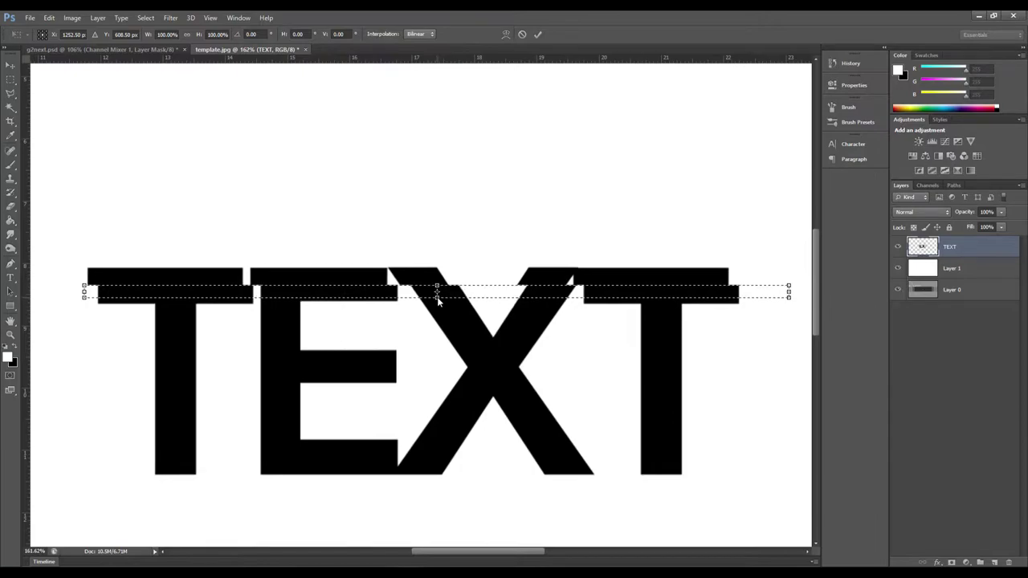
{"action": "left_click_drag", "start_coordinate": [437, 288], "coordinate": [437, 291]}
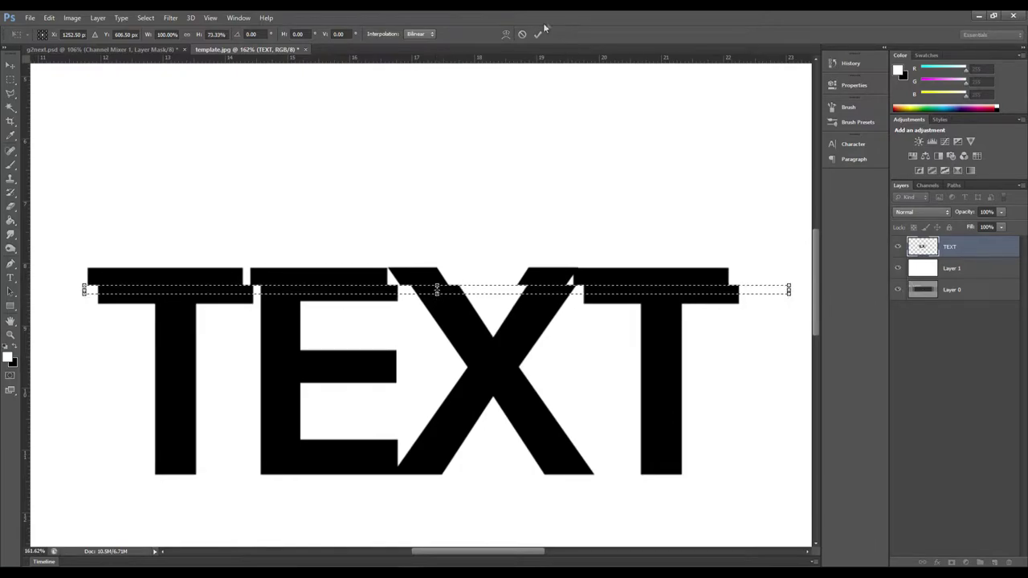
{"action": "left_click", "coordinate": [537, 36]}
Step: Move the selected thin strip below the top edge a few pixels to the right and deselect it
{"action": "key", "text": "v"}
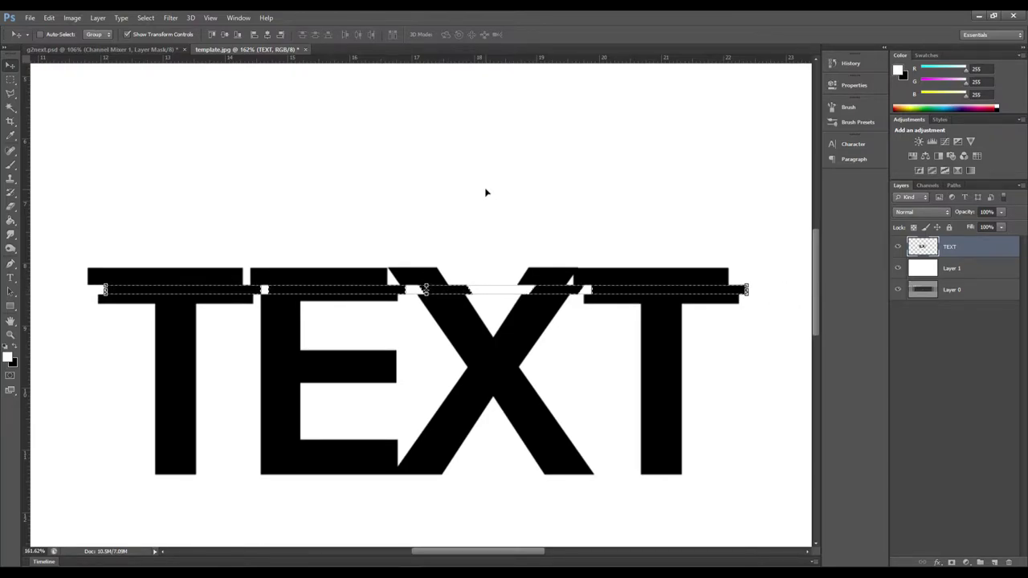
{"action": "key", "text": "ctrl+d"}
{"action": "scroll", "coordinate": [359, 232], "scroll_direction": "down", "scroll_amount": 4}
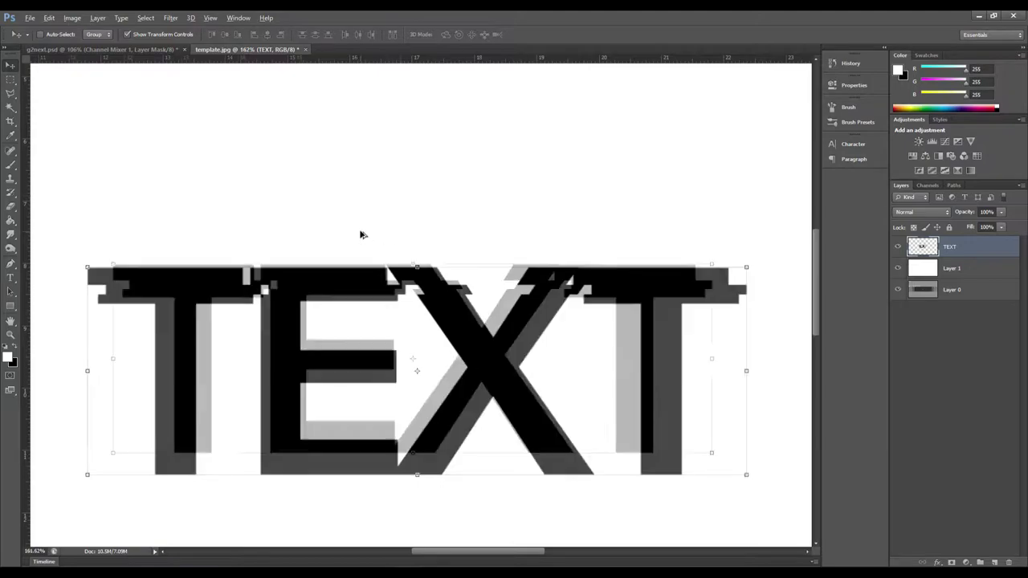
{"action": "scroll", "coordinate": [385, 246], "scroll_direction": "up", "scroll_amount": 1}
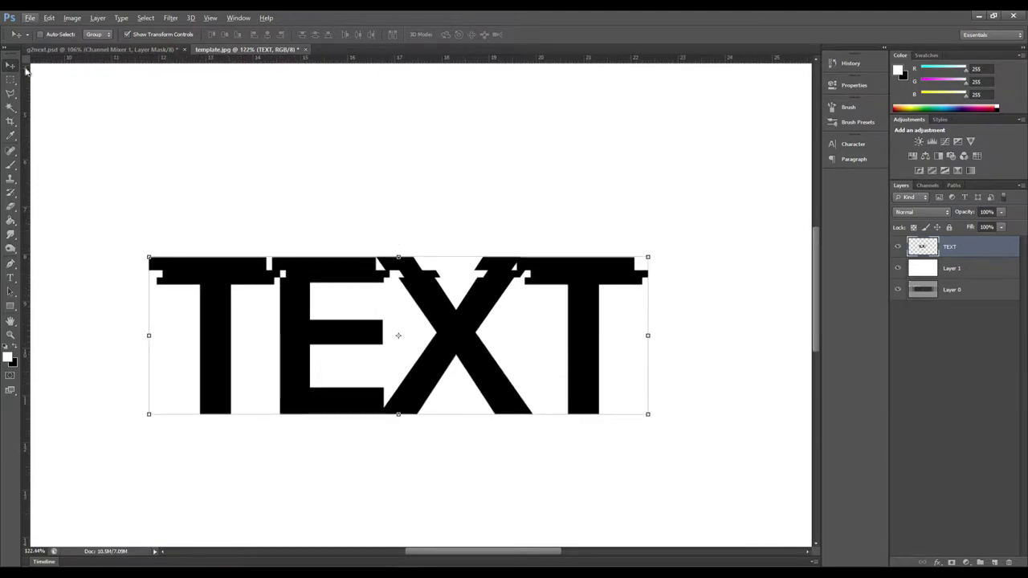
Step: Select a thin horizontal strip across all the letters just above mid-height and nudge it to the right
{"action": "key", "text": "m"}
{"action": "scroll", "coordinate": [376, 297], "scroll_direction": "down", "scroll_amount": 1}
{"action": "scroll", "coordinate": [376, 296], "scroll_direction": "up", "scroll_amount": 3}
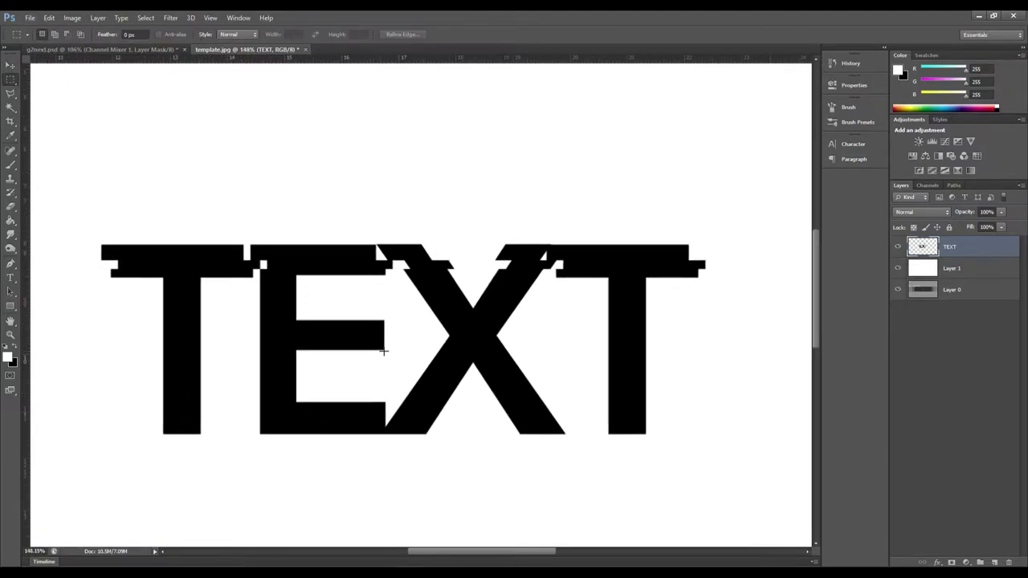
{"action": "left_click_drag", "start_coordinate": [117, 315], "coordinate": [749, 327]}
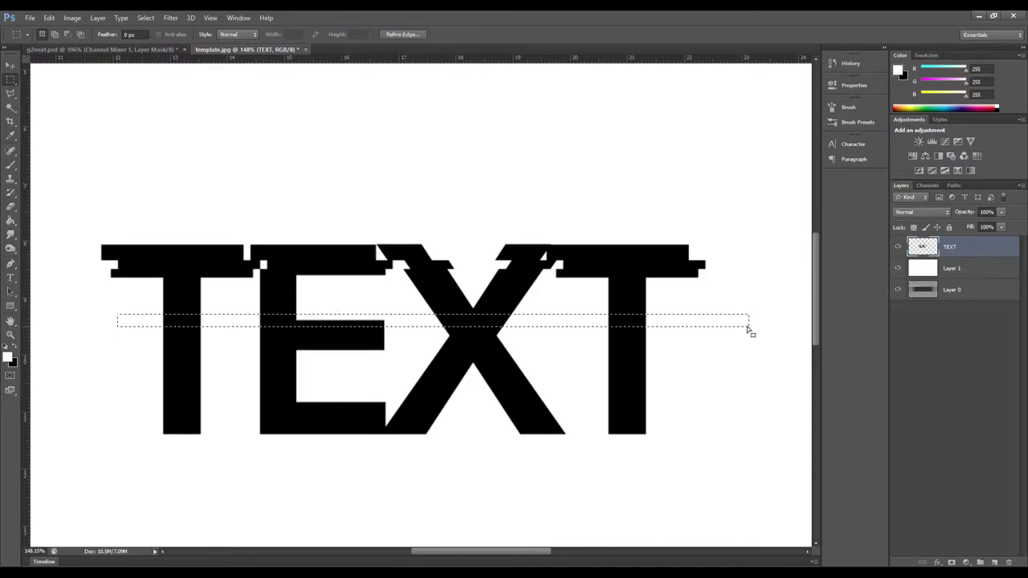
{"action": "scroll", "coordinate": [544, 298], "scroll_direction": "down", "scroll_amount": 2}
{"action": "key", "text": "v"}
{"action": "key", "text": "Escape"}
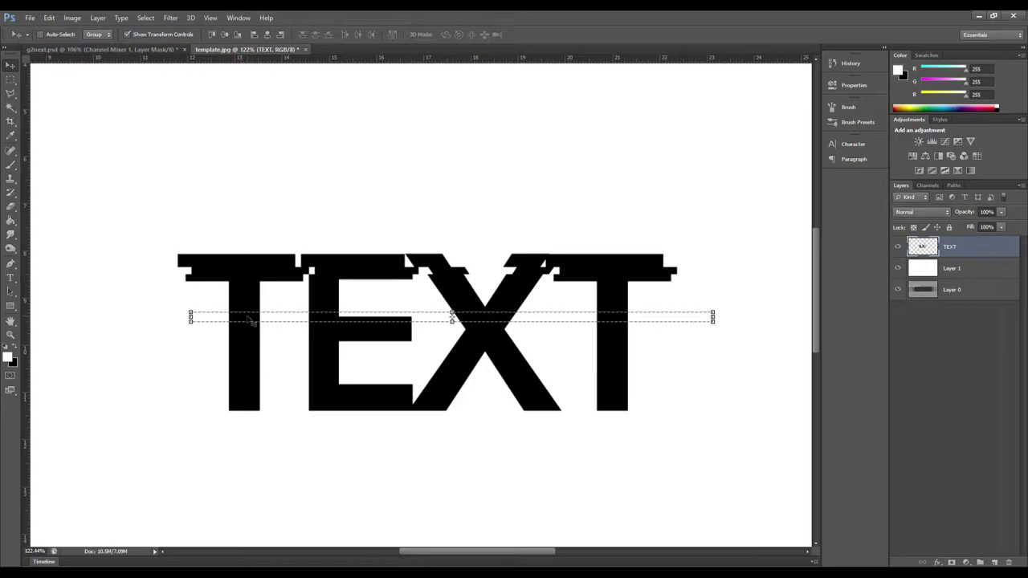
{"action": "key", "text": "Right"}
Step: Shift the strip along the bottom edge of the letters several pixels to the right and deselect it
{"action": "key", "text": "m"}
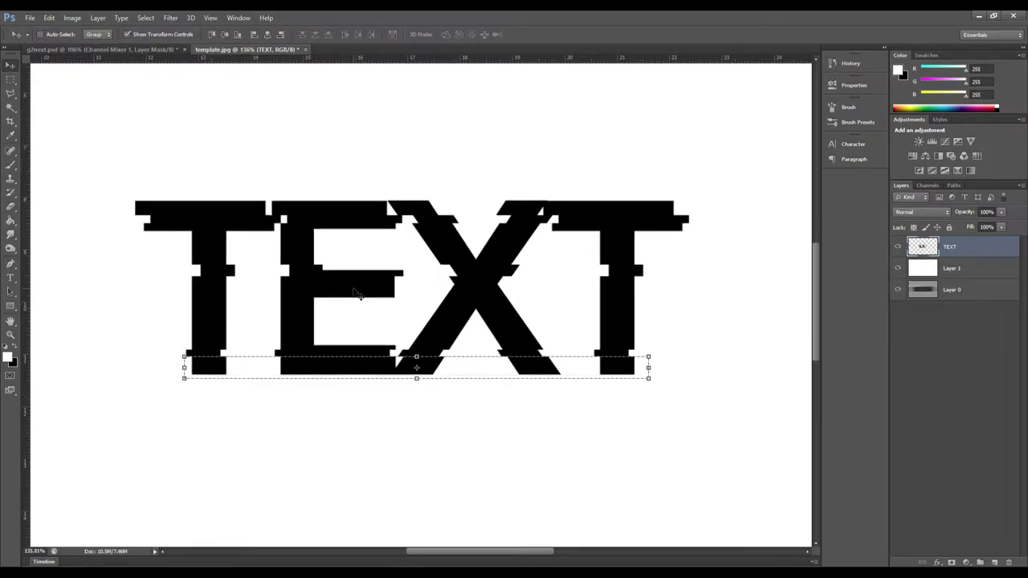
{"action": "key", "text": "Right"}
{"action": "key", "text": "Right"}
{"action": "key", "text": "m"}
{"action": "key", "text": "ctrl+Right"}
{"action": "key", "text": "ctrl+Right"}
{"action": "key", "text": "ctrl+Right"}
{"action": "key", "text": "ctrl+Right"}
{"action": "key", "text": "ctrl+Right"}
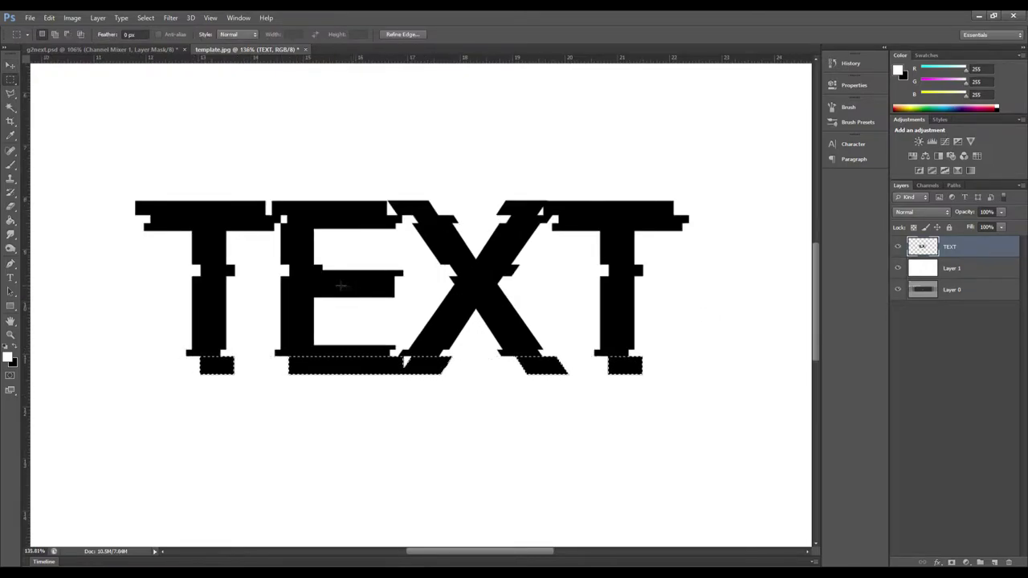
{"action": "key", "text": "ctrl+d"}
{"action": "scroll", "coordinate": [308, 211], "scroll_direction": "down", "scroll_amount": 6}
{"action": "scroll", "coordinate": [432, 288], "scroll_direction": "up", "scroll_amount": 3}
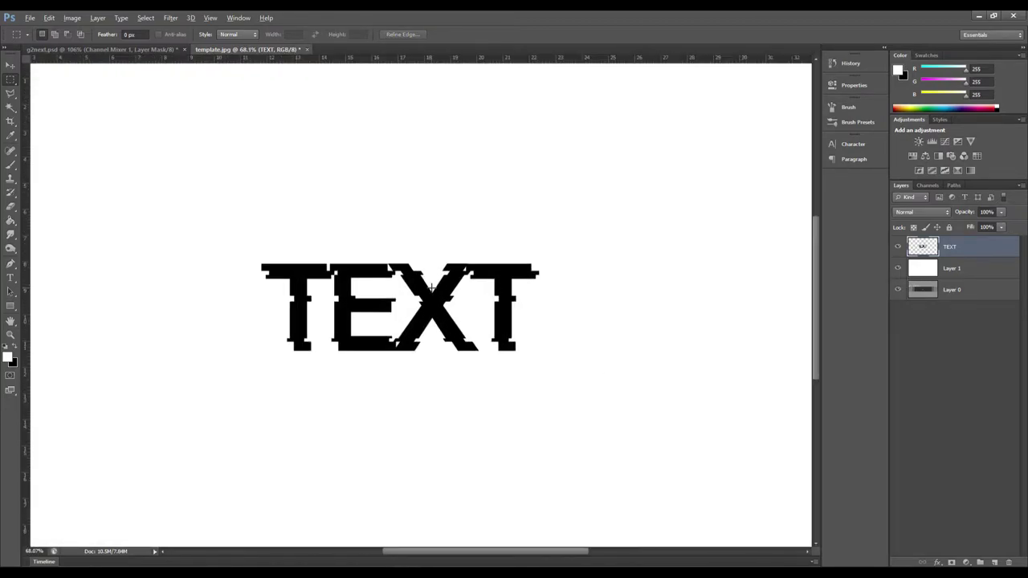
Step: Activate the Brush tool and set the foreground color to black
{"action": "scroll", "coordinate": [431, 287], "scroll_direction": "up", "scroll_amount": 1}
{"action": "scroll", "coordinate": [351, 303], "scroll_direction": "up", "scroll_amount": 1}
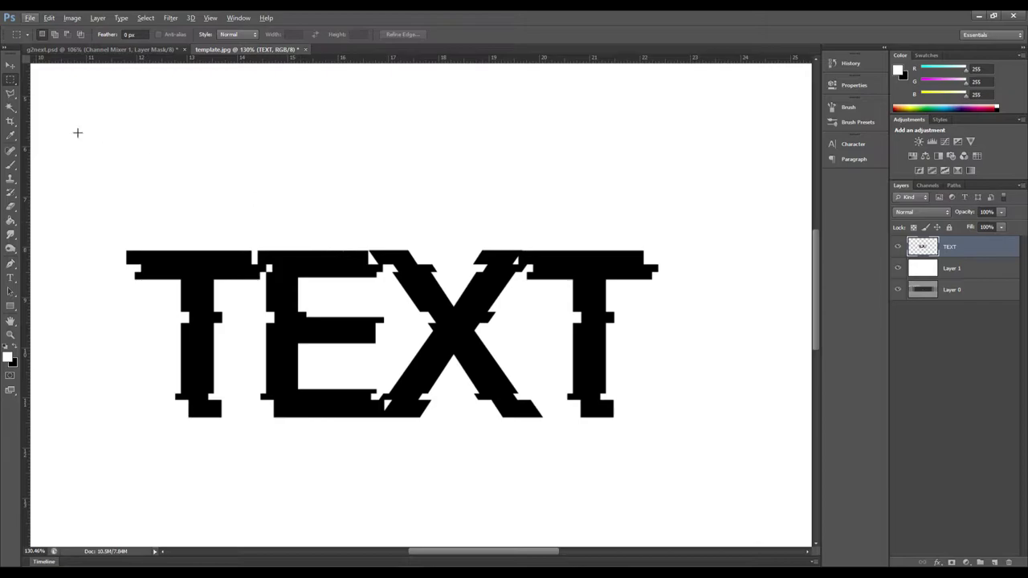
{"action": "left_click", "coordinate": [11, 164]}
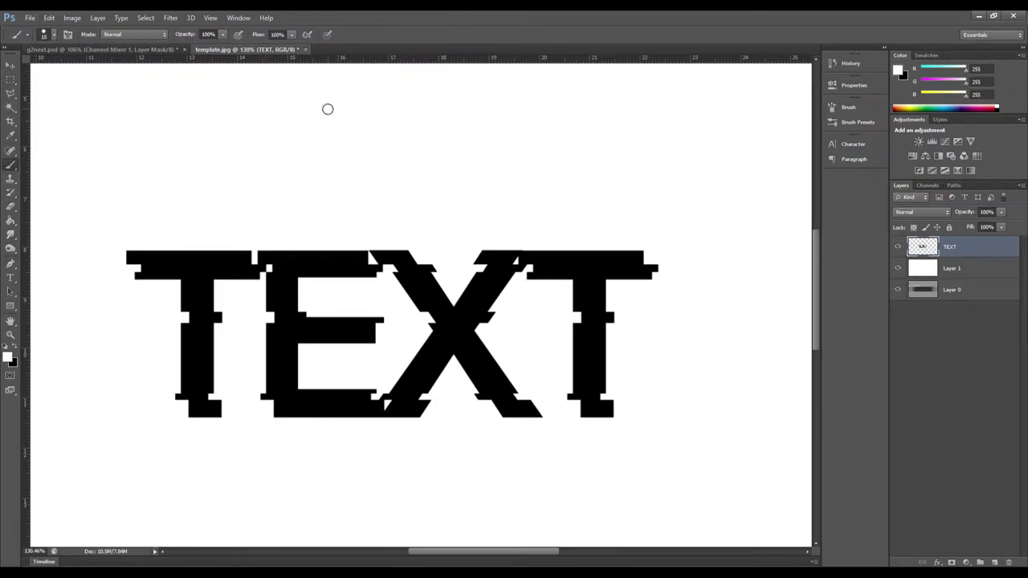
{"action": "left_click", "coordinate": [897, 63]}
{"action": "left_click", "coordinate": [513, 280]}
{"action": "left_click", "coordinate": [804, 85]}
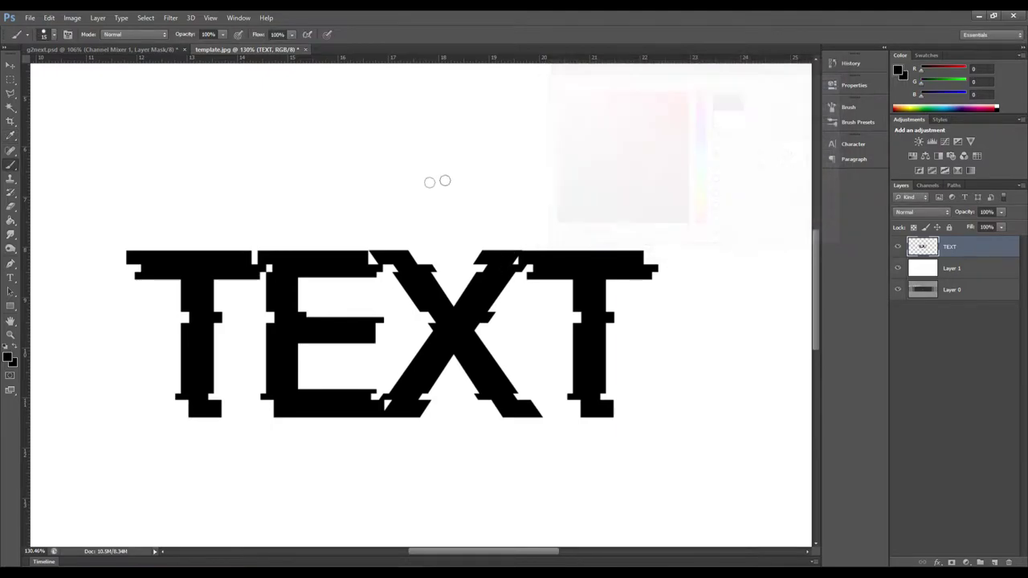
Step: Try vertical and diagonal brush strokes in the empty area above the letters, undoing each one
{"action": "left_click_drag", "start_coordinate": [397, 94], "coordinate": [386, 173]}
{"action": "key", "text": "ctrl+z"}
{"action": "left_click_drag", "start_coordinate": [441, 99], "coordinate": [441, 204]}
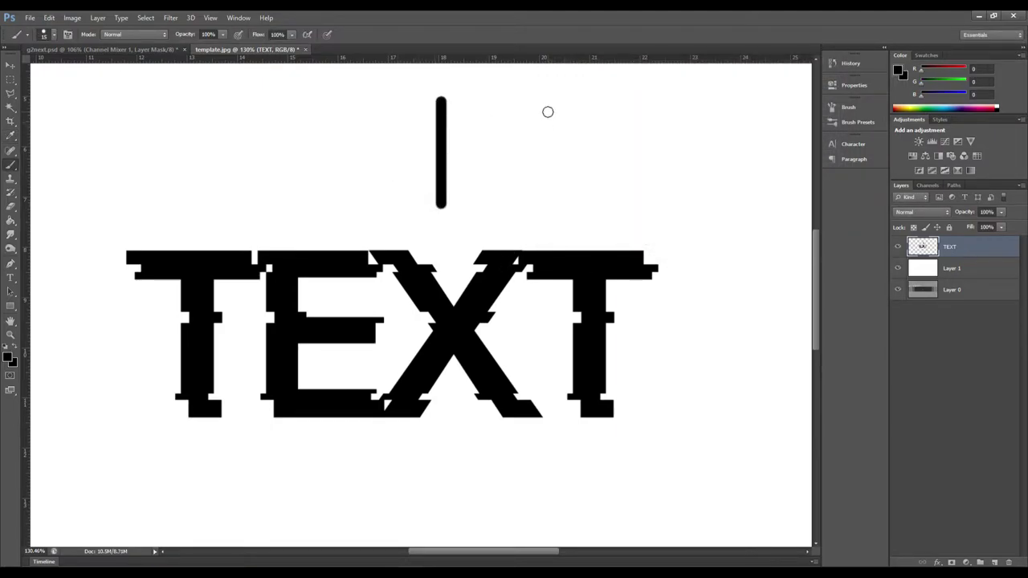
{"action": "mouse_move", "coordinate": [526, 100]}
{"action": "left_mouse_down"}
{"action": "mouse_move", "coordinate": [551, 111]}
{"action": "mouse_move", "coordinate": [567, 190]}
{"action": "mouse_move", "coordinate": [593, 211]}
{"action": "left_mouse_up"}
{"action": "key", "text": "ctrl+z"}
{"action": "mouse_move", "coordinate": [518, 196]}
{"action": "left_mouse_down"}
{"action": "mouse_move", "coordinate": [555, 119]}
{"action": "mouse_move", "coordinate": [586, 90]}
{"action": "left_mouse_up"}
{"action": "key", "text": "ctrl+z"}
{"action": "key", "text": "ctrl+alt+z"}
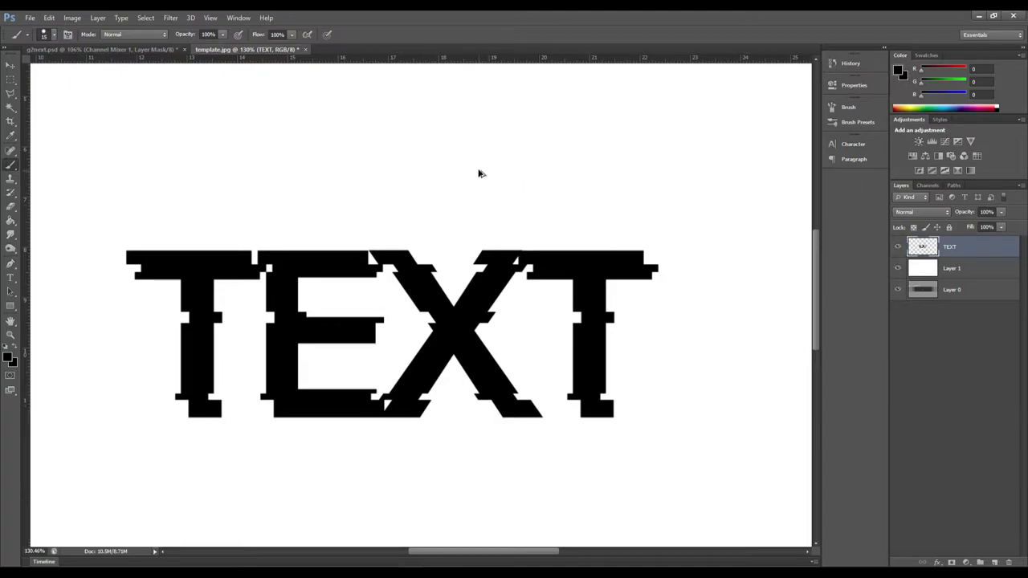
Step: Select a thin horizontal strip just above the lower shifted strips, move it slightly left and deselect it
{"action": "scroll", "coordinate": [388, 296], "scroll_direction": "down", "scroll_amount": 4}
{"action": "scroll", "coordinate": [379, 291], "scroll_direction": "up", "scroll_amount": 3}
{"action": "left_click", "coordinate": [9, 80]}
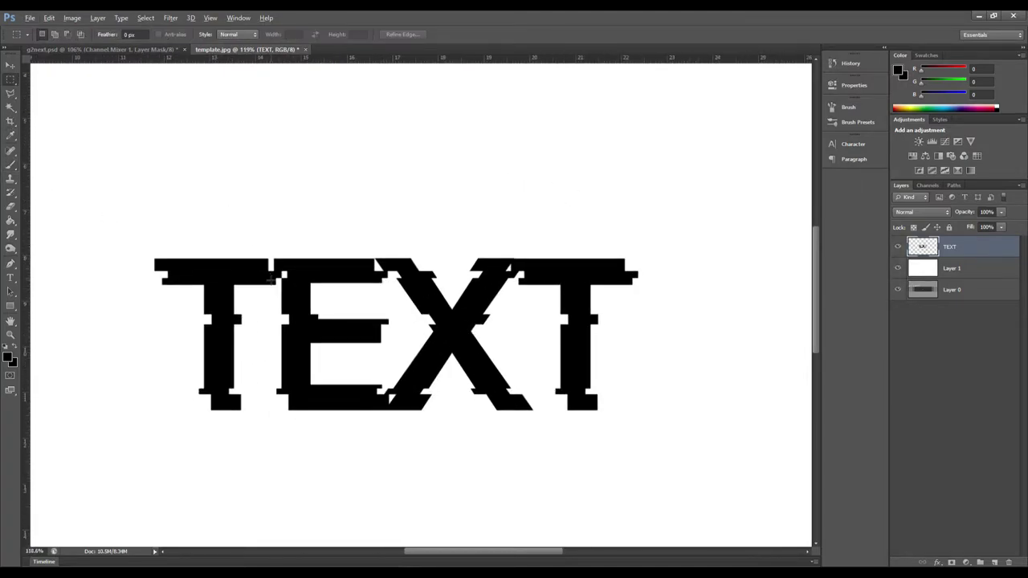
{"action": "scroll", "coordinate": [260, 374], "scroll_direction": "up", "scroll_amount": 5}
{"action": "scroll", "coordinate": [179, 370], "scroll_direction": "up", "scroll_amount": 3}
{"action": "left_click_drag", "start_coordinate": [136, 356], "coordinate": [252, 379]}
{"action": "left_click_drag", "start_coordinate": [141, 356], "coordinate": [124, 381]}
{"action": "scroll", "coordinate": [392, 316], "scroll_direction": "down", "scroll_amount": 8}
{"action": "scroll", "coordinate": [414, 299], "scroll_direction": "up", "scroll_amount": 9}
{"action": "key", "text": "alt+v"}
{"action": "left_click_drag", "start_coordinate": [420, 367], "coordinate": [414, 368]}
{"action": "key", "text": "ctrl+d"}
Step: Select a very thin strip directly beneath the shifted middle strip, move it to the right and deselect it
{"action": "scroll", "coordinate": [408, 308], "scroll_direction": "down", "scroll_amount": 4}
{"action": "scroll", "coordinate": [401, 267], "scroll_direction": "up", "scroll_amount": 6}
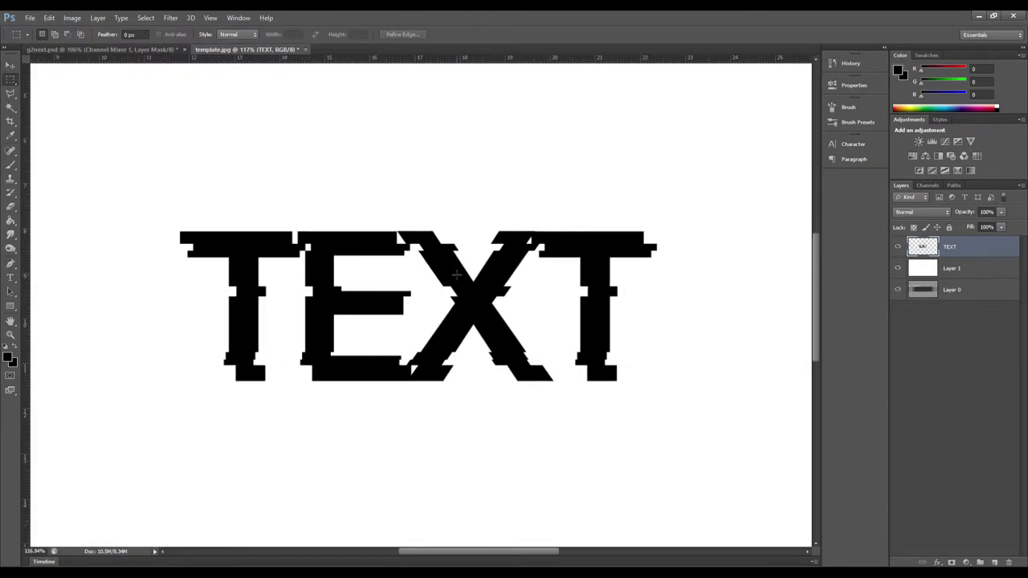
{"action": "left_click_drag", "start_coordinate": [163, 299], "coordinate": [600, 310]}
{"action": "scroll", "coordinate": [380, 304], "scroll_direction": "down", "scroll_amount": 6}
{"action": "scroll", "coordinate": [381, 305], "scroll_direction": "up", "scroll_amount": 4}
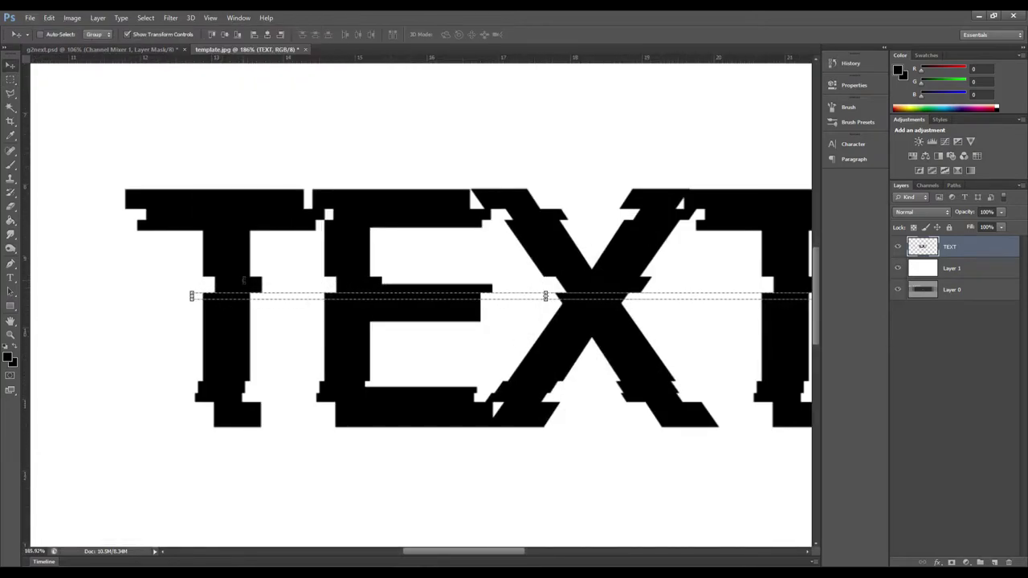
{"action": "key", "text": "ctrl+d"}
Step: Select the strip directly beneath the top strip of the letters and move it to the left
{"action": "scroll", "coordinate": [393, 264], "scroll_direction": "down", "scroll_amount": 5}
{"action": "scroll", "coordinate": [353, 268], "scroll_direction": "up", "scroll_amount": 7}
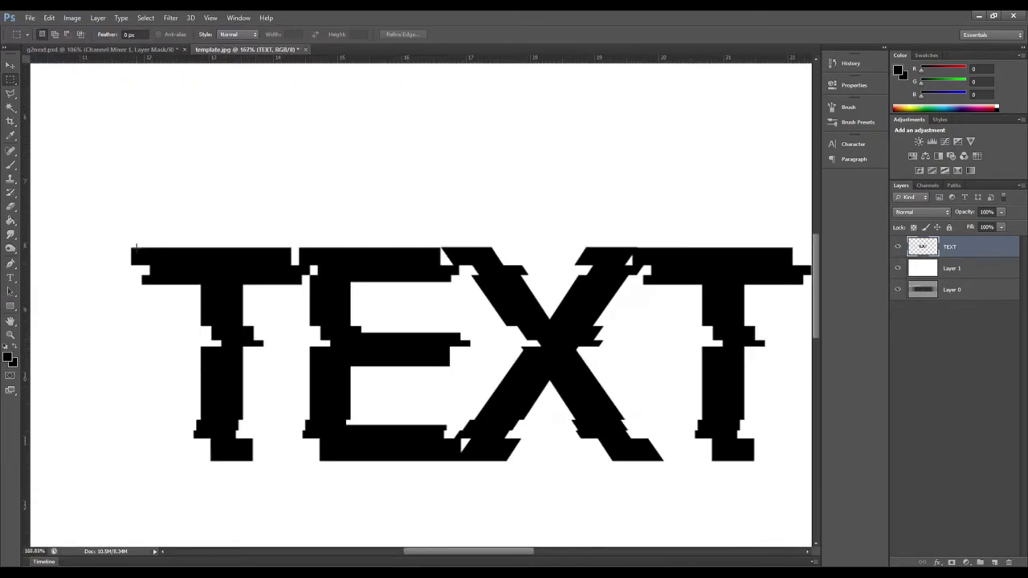
{"action": "left_click_drag", "start_coordinate": [139, 267], "coordinate": [299, 285]}
{"action": "scroll", "coordinate": [557, 234], "scroll_direction": "right", "scroll_amount": 5}
{"action": "key", "text": "v"}
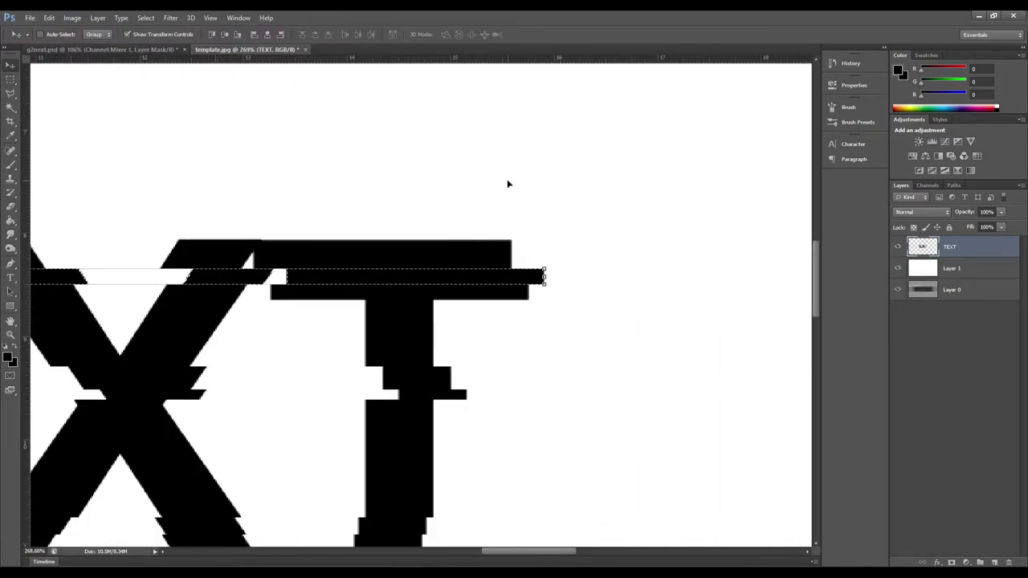
{"action": "scroll", "coordinate": [486, 195], "scroll_direction": "down", "scroll_amount": 4}
{"action": "scroll", "coordinate": [419, 268], "scroll_direction": "up", "scroll_amount": 4}
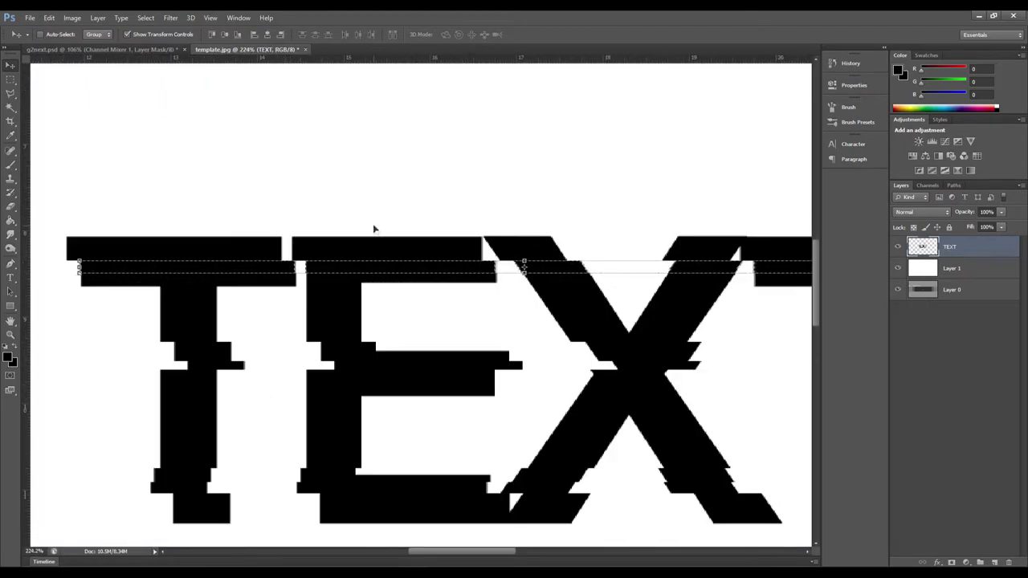
Step: Examine the shifted strips across the whole word, both close up and from a distance
{"action": "scroll", "coordinate": [374, 229], "scroll_direction": "down", "scroll_amount": 7}
{"action": "scroll", "coordinate": [432, 279], "scroll_direction": "down", "scroll_amount": 3}
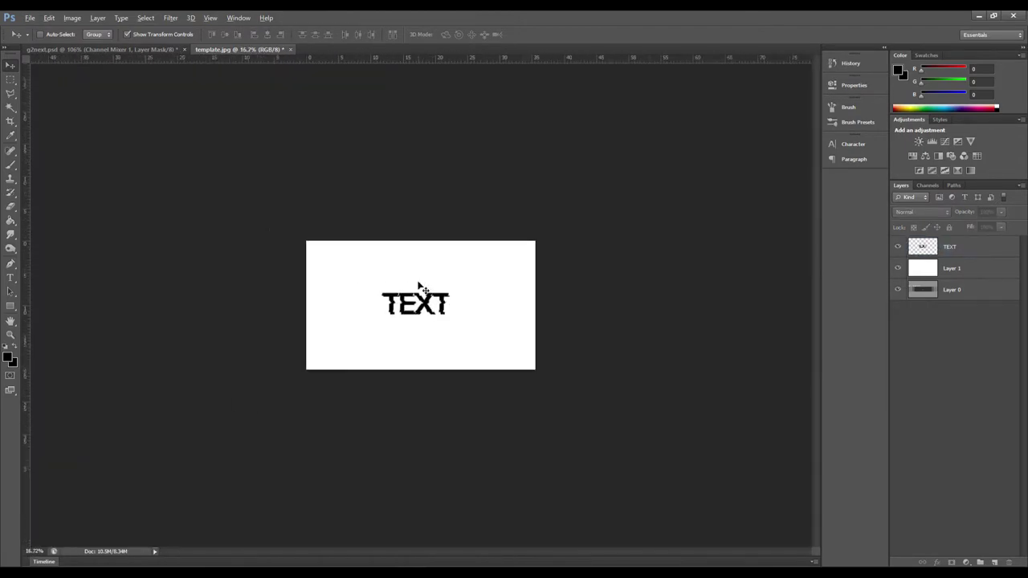
{"action": "scroll", "coordinate": [422, 289], "scroll_direction": "up", "scroll_amount": 6}
{"action": "scroll", "coordinate": [422, 290], "scroll_direction": "up", "scroll_amount": 1}
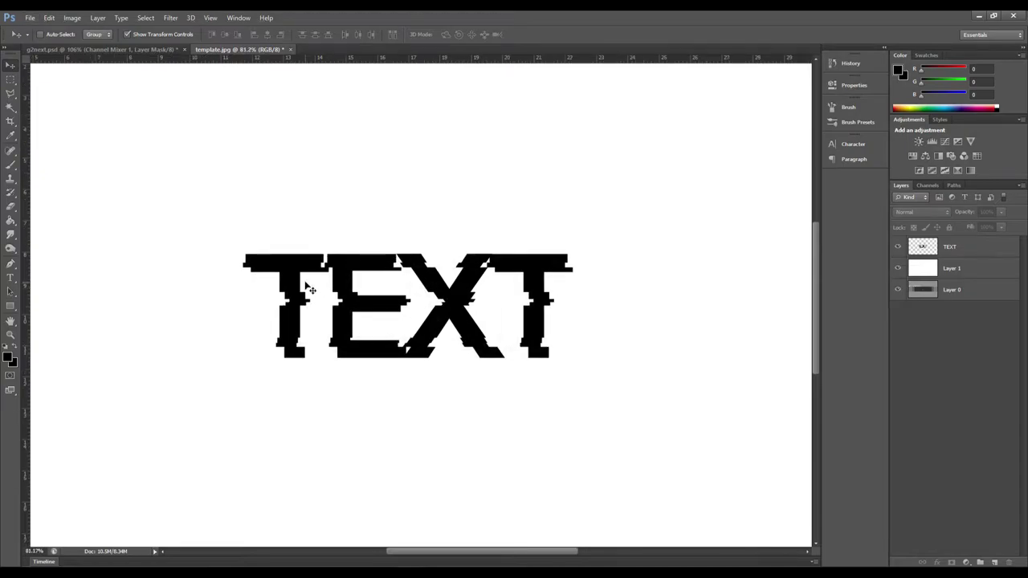
{"action": "scroll", "coordinate": [420, 285], "scroll_direction": "down", "scroll_amount": 3}
{"action": "scroll", "coordinate": [416, 277], "scroll_direction": "up", "scroll_amount": 3}
{"action": "scroll", "coordinate": [426, 288], "scroll_direction": "up", "scroll_amount": 2}
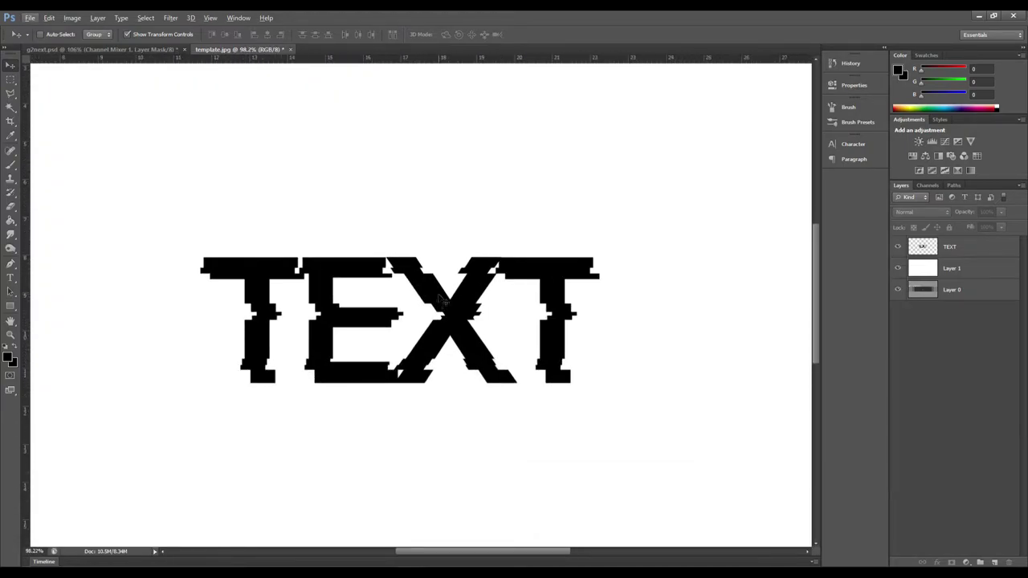
{"action": "scroll", "coordinate": [440, 299], "scroll_direction": "up", "scroll_amount": 4}
{"action": "scroll", "coordinate": [441, 302], "scroll_direction": "down", "scroll_amount": 8}
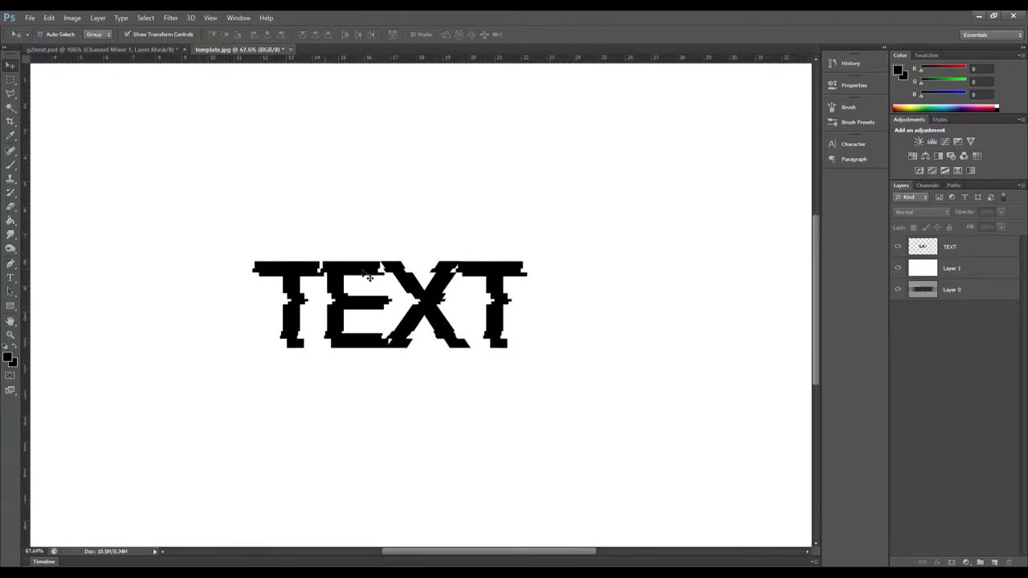
{"action": "scroll", "coordinate": [369, 276], "scroll_direction": "up", "scroll_amount": 3}
Step: Duplicate the TEXT layer within the same document, keeping the name TEXT copy
{"action": "left_click", "coordinate": [965, 247]}
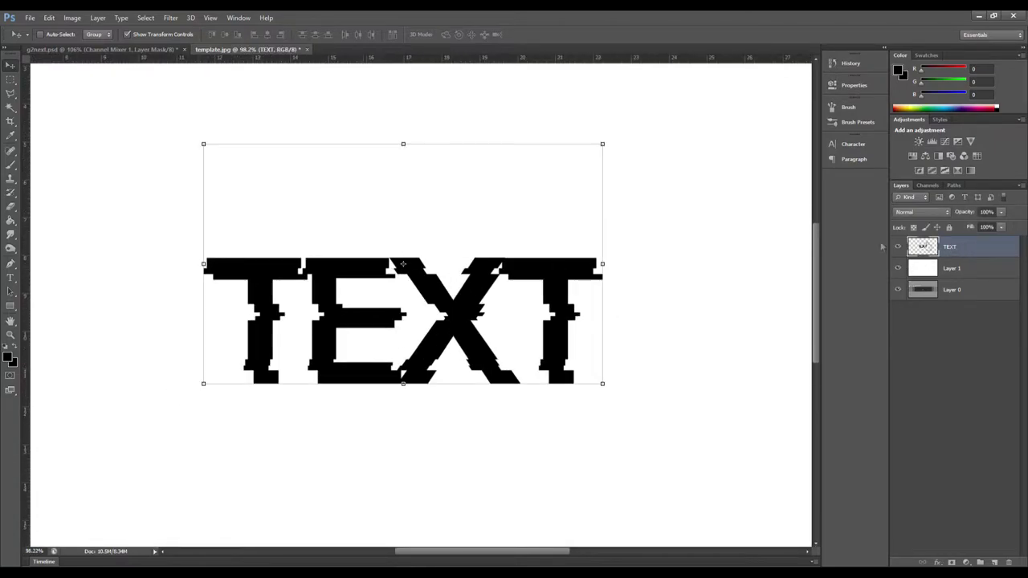
{"action": "scroll", "coordinate": [374, 305], "scroll_direction": "up", "scroll_amount": 2}
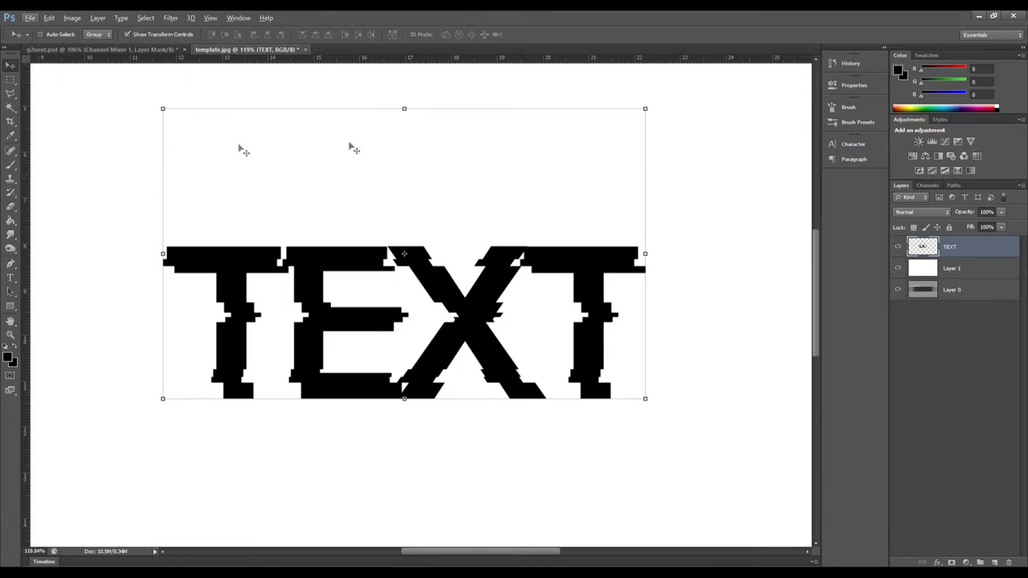
{"action": "right_click", "coordinate": [957, 249]}
{"action": "left_click", "coordinate": [850, 200]}
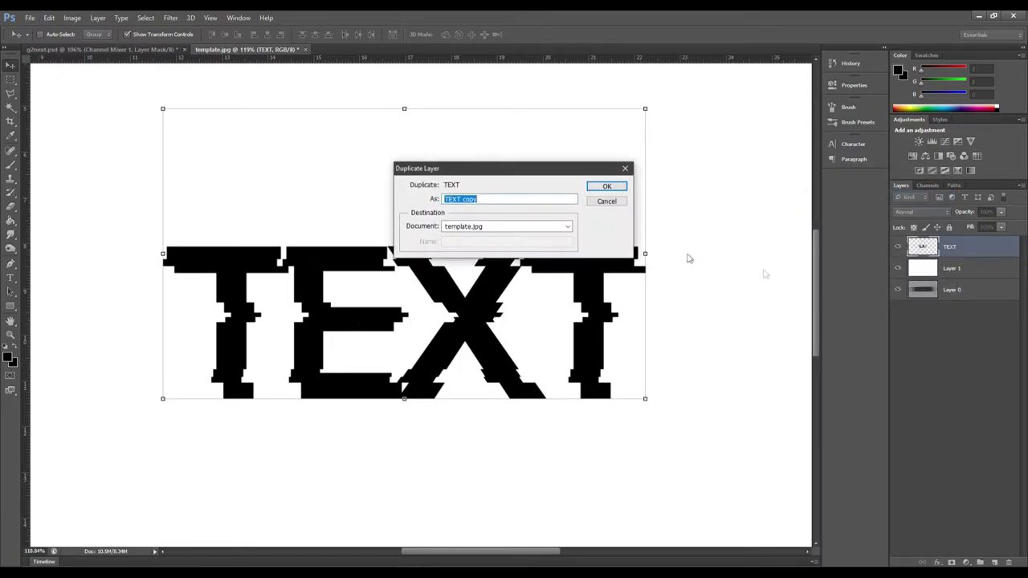
{"action": "left_click", "coordinate": [608, 188]}
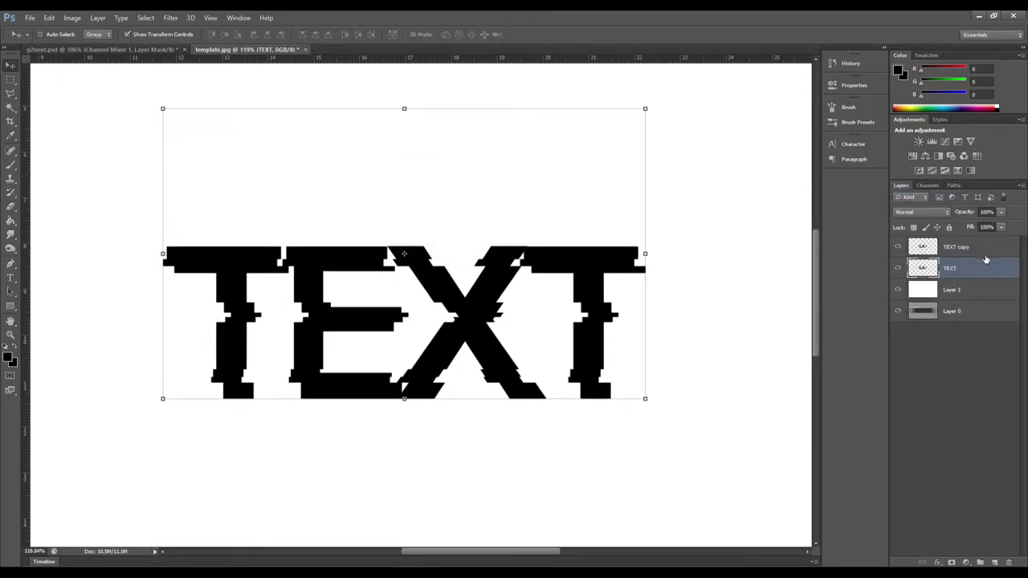
Step: Make a second duplicate of the TEXT layer and stack both copies beneath the original
{"action": "key", "text": "ctrl+j"}
{"action": "left_click_drag", "start_coordinate": [978, 269], "coordinate": [982, 296]}
{"action": "left_click_drag", "start_coordinate": [979, 246], "coordinate": [975, 297]}
Step: Add a Color Overlay effect to the TEXT copy 2 layer
{"action": "left_click", "coordinate": [981, 271]}
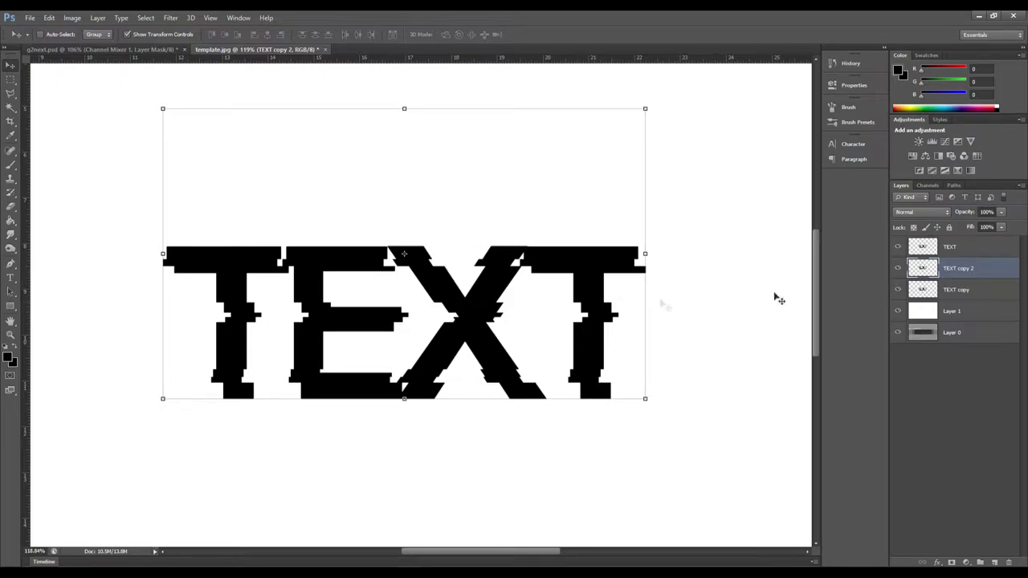
{"action": "scroll", "coordinate": [447, 285], "scroll_direction": "up", "scroll_amount": 3}
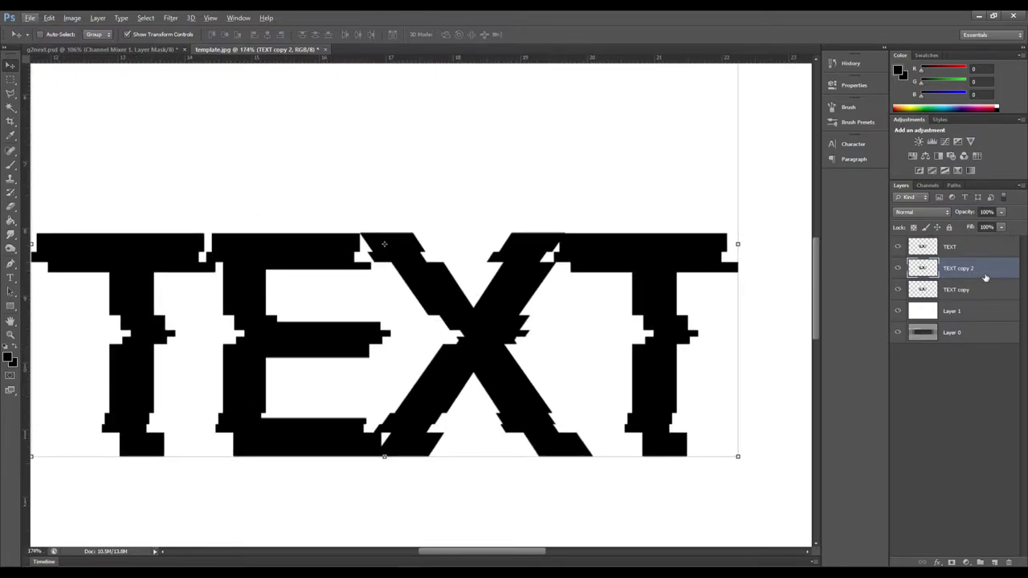
{"action": "right_click", "coordinate": [986, 277]}
{"action": "left_click", "coordinate": [997, 283]}
{"action": "left_click_drag", "start_coordinate": [788, 249], "coordinate": [551, 186]}
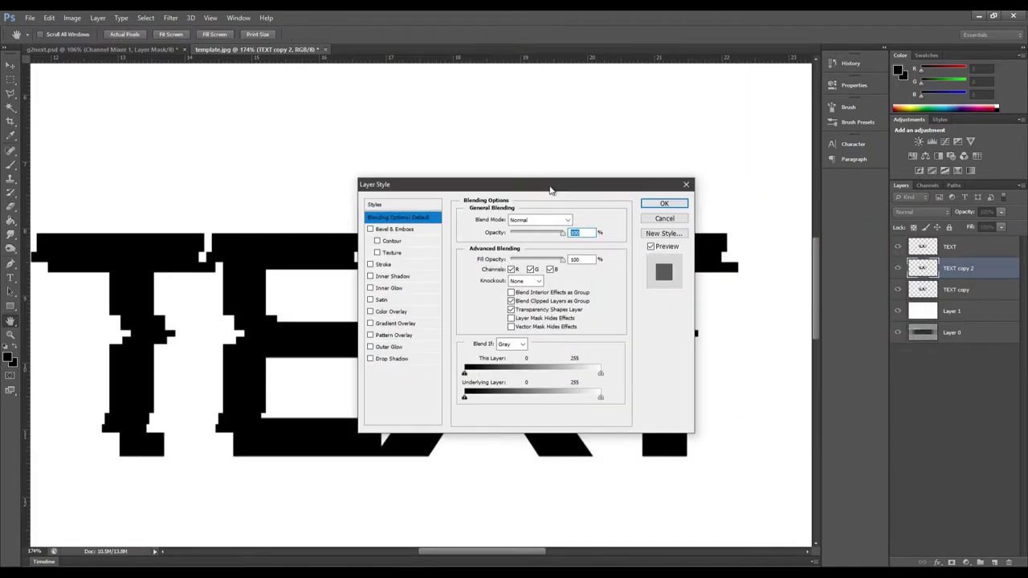
{"action": "left_click", "coordinate": [395, 312]}
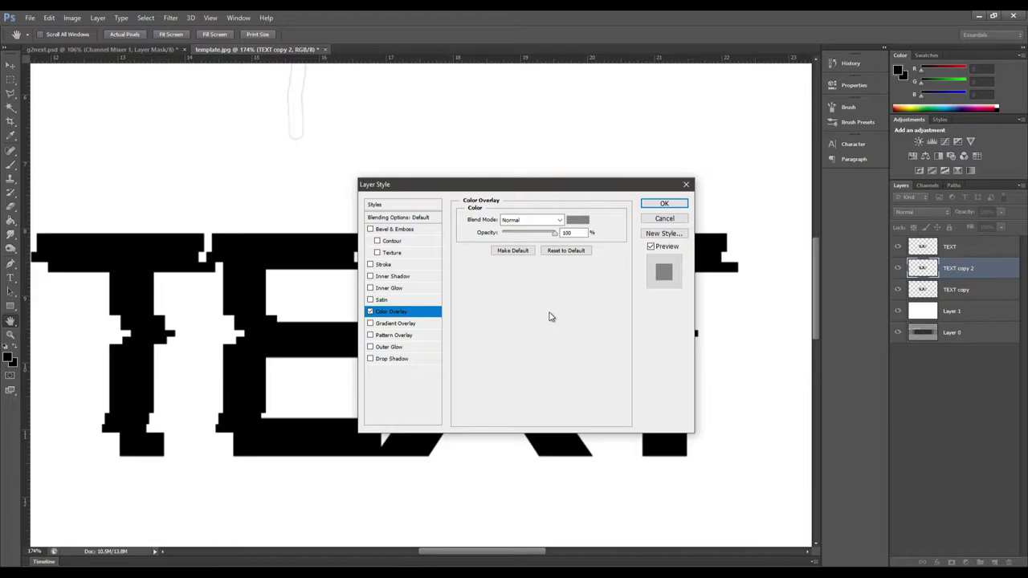
{"action": "scroll", "coordinate": [304, 100], "scroll_direction": "up", "scroll_amount": 7}
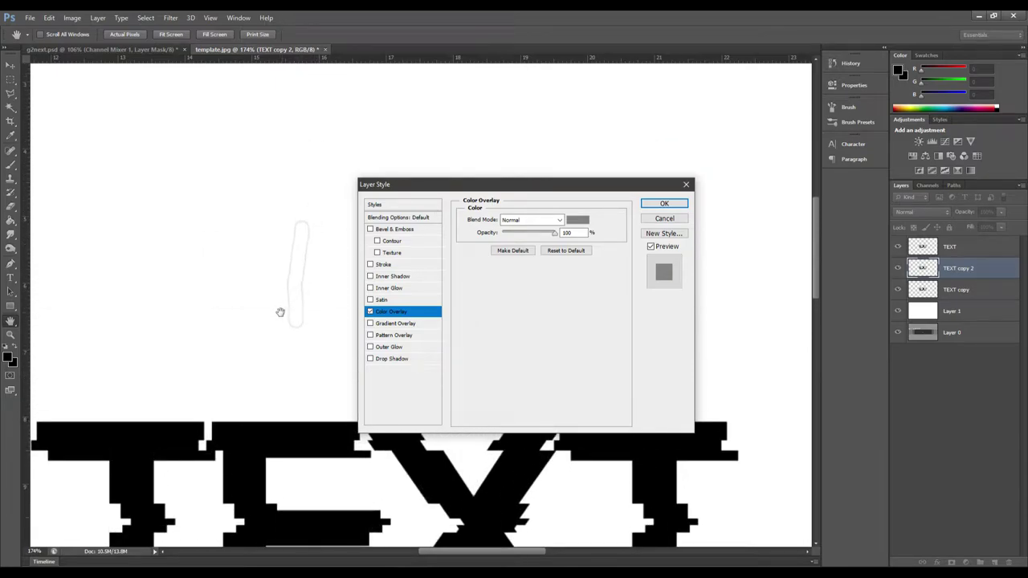
{"action": "scroll", "coordinate": [287, 294], "scroll_direction": "down", "scroll_amount": 3}
{"action": "left_click_drag", "start_coordinate": [288, 295], "coordinate": [289, 241]}
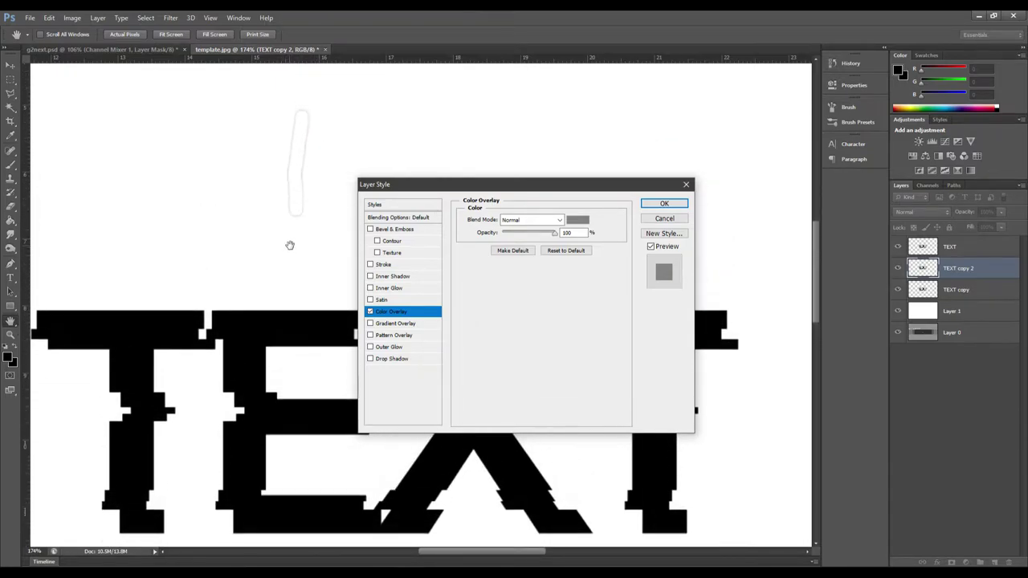
Step: Set the overlay color to blue #0084ff and apply the layer style to TEXT copy 2
{"action": "left_click", "coordinate": [579, 220]}
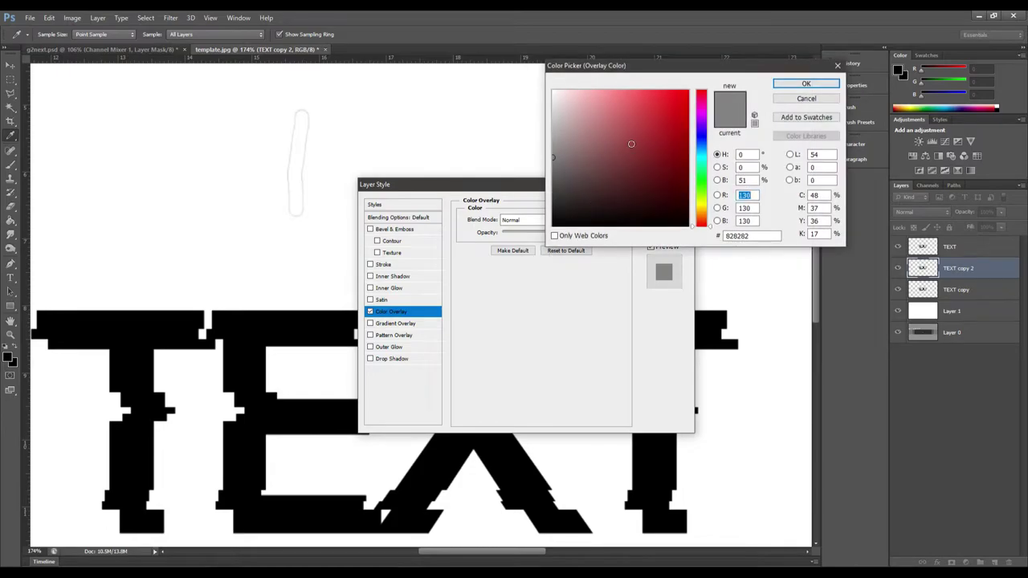
{"action": "left_click_drag", "start_coordinate": [700, 163], "coordinate": [688, 90]}
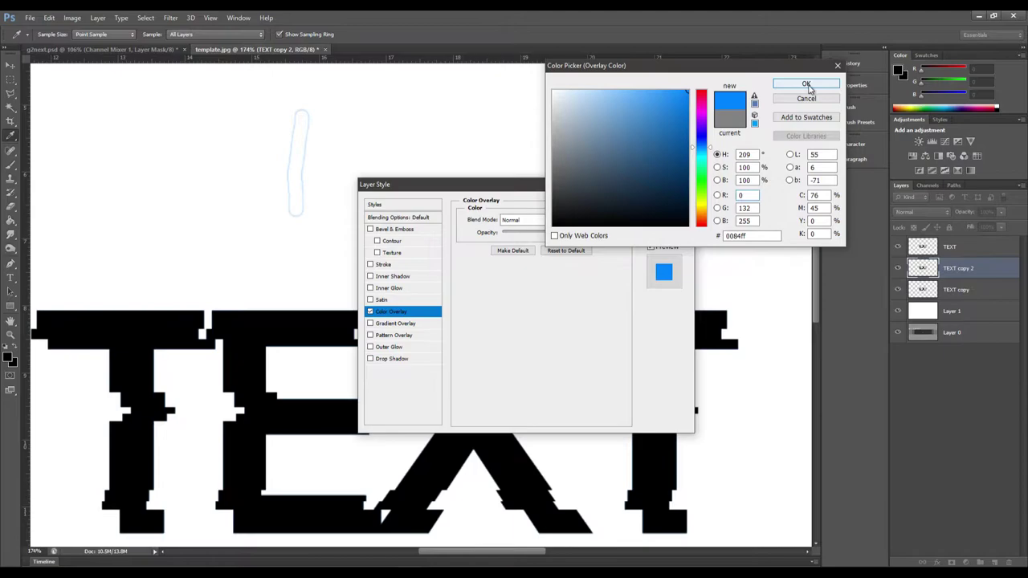
{"action": "left_click", "coordinate": [804, 85]}
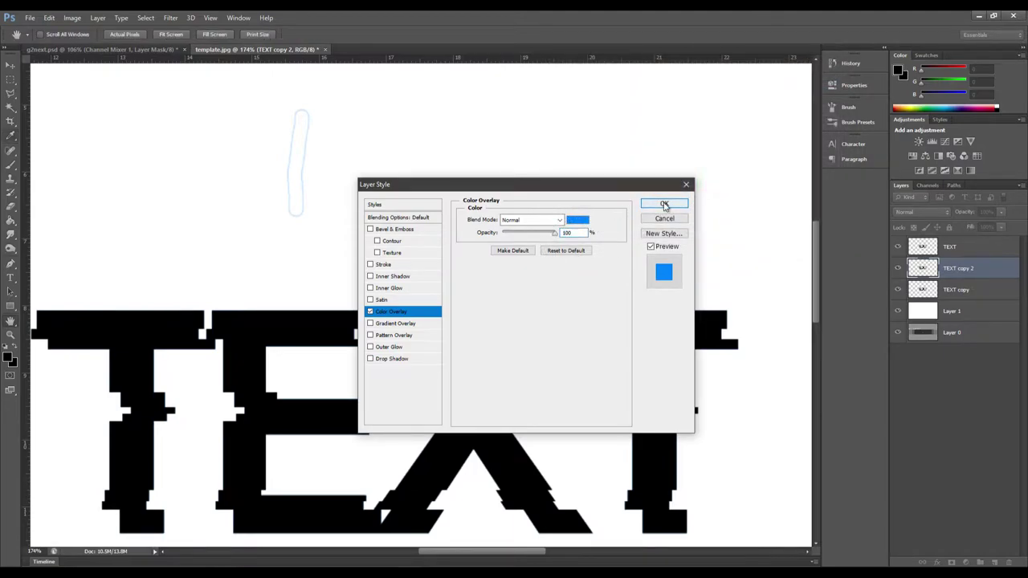
{"action": "left_click", "coordinate": [665, 205]}
Step: Select the stray stroke above the letters on the TEXT copy 2 layer and delete it
{"action": "scroll", "coordinate": [425, 313], "scroll_direction": "down", "scroll_amount": 4}
{"action": "key", "text": "v"}
{"action": "key", "text": "Escape"}
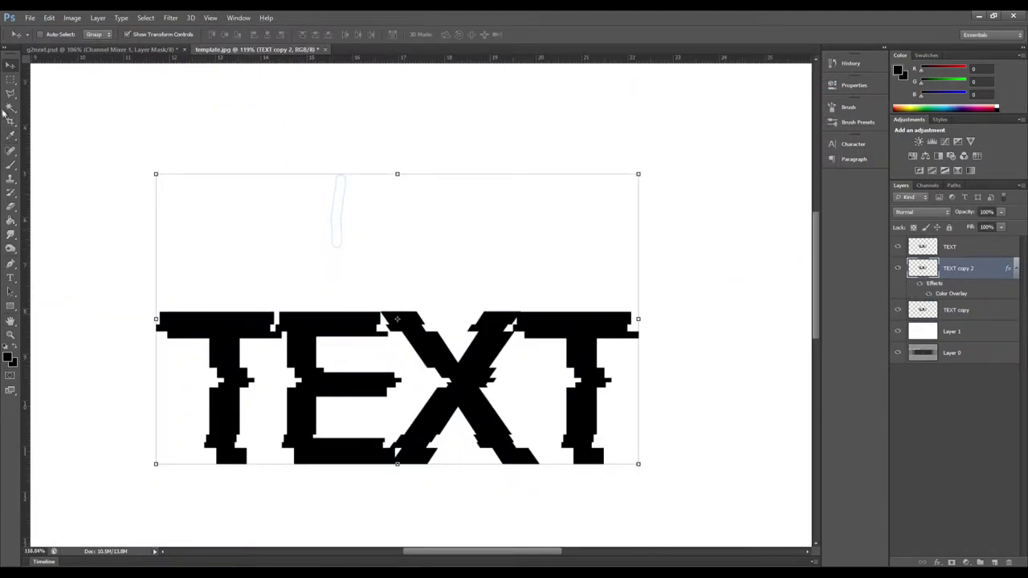
{"action": "left_click", "coordinate": [10, 206]}
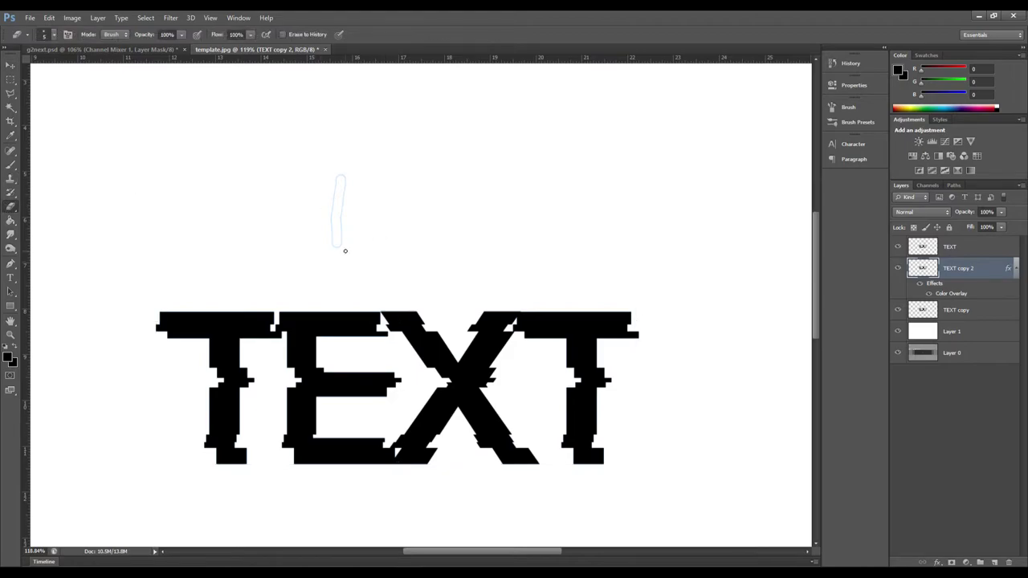
{"action": "left_click", "coordinate": [11, 79]}
{"action": "left_click_drag", "start_coordinate": [303, 154], "coordinate": [388, 268]}
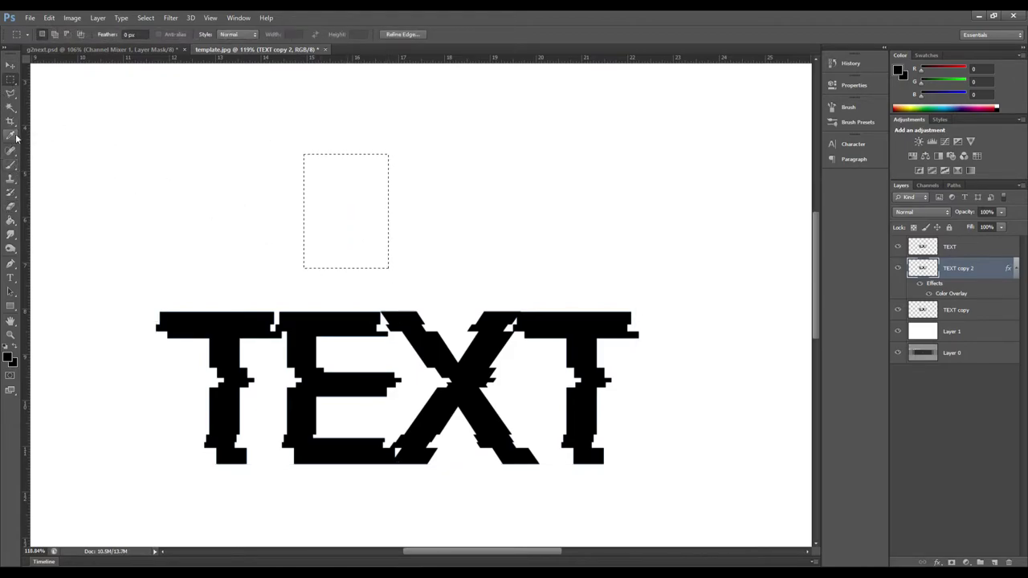
{"action": "left_click", "coordinate": [10, 205]}
Step: Nudge the blue TEXT copy 2 layer to the right so it peeks out beside the black letters
{"action": "scroll", "coordinate": [385, 384], "scroll_direction": "down", "scroll_amount": 4}
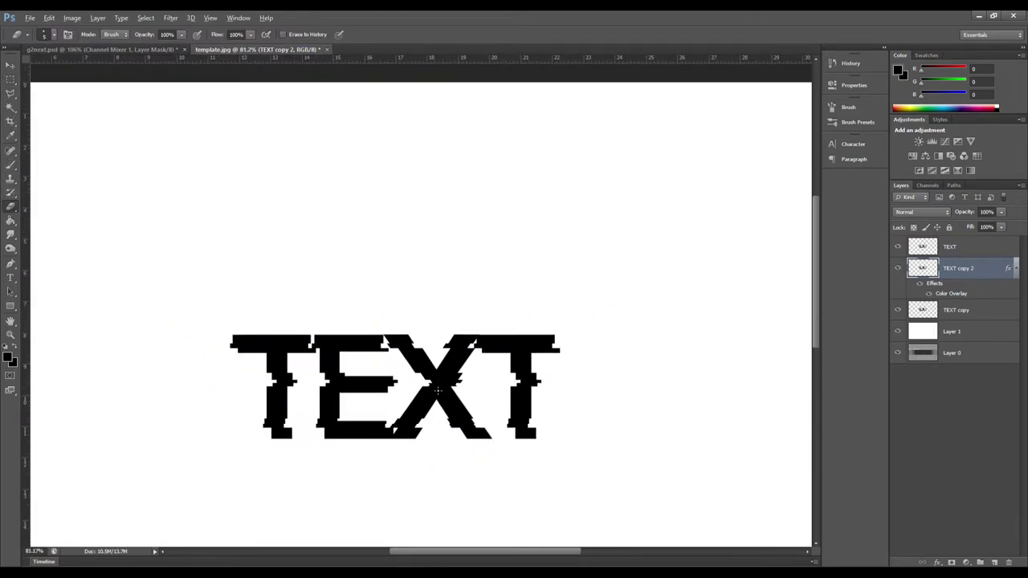
{"action": "scroll", "coordinate": [429, 439], "scroll_direction": "up", "scroll_amount": 6}
{"action": "scroll", "coordinate": [372, 374], "scroll_direction": "down", "scroll_amount": 3}
{"action": "scroll", "coordinate": [378, 351], "scroll_direction": "up", "scroll_amount": 1}
{"action": "key", "text": "v"}
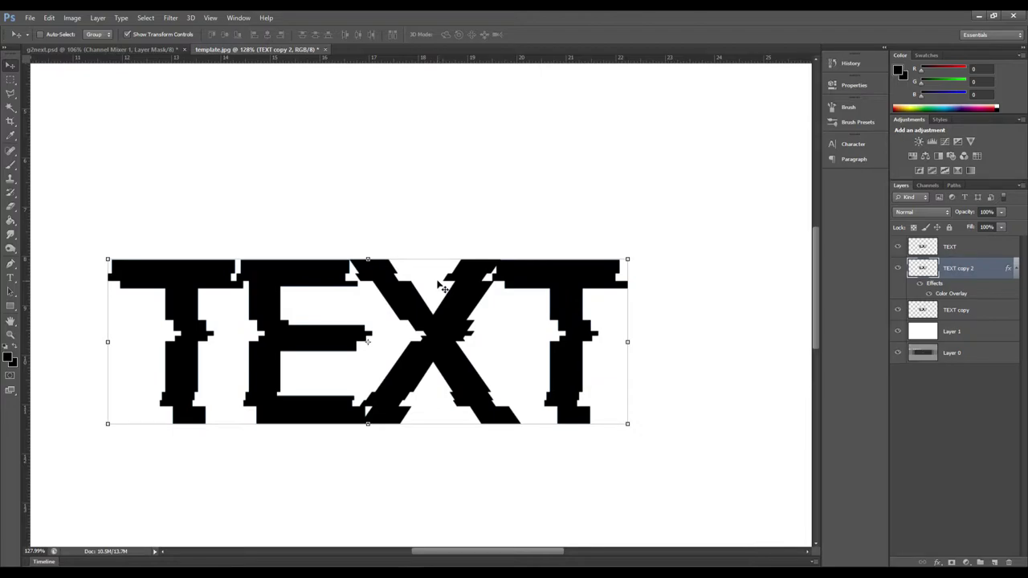
{"action": "key", "text": "Right"}
{"action": "key", "text": "Right"}
{"action": "key", "text": "Right"}
{"action": "key", "text": "Right"}
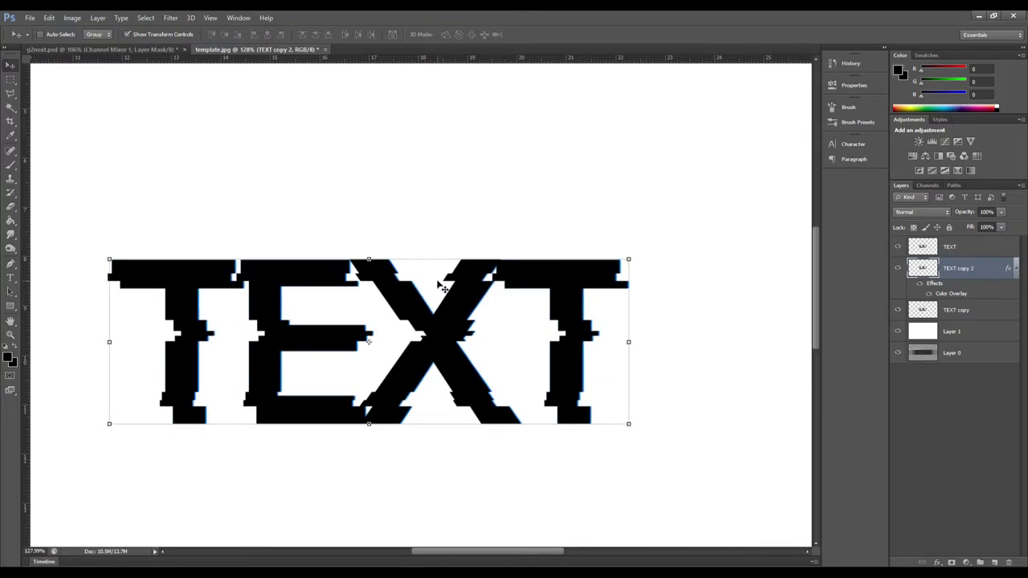
{"action": "key", "text": "Right"}
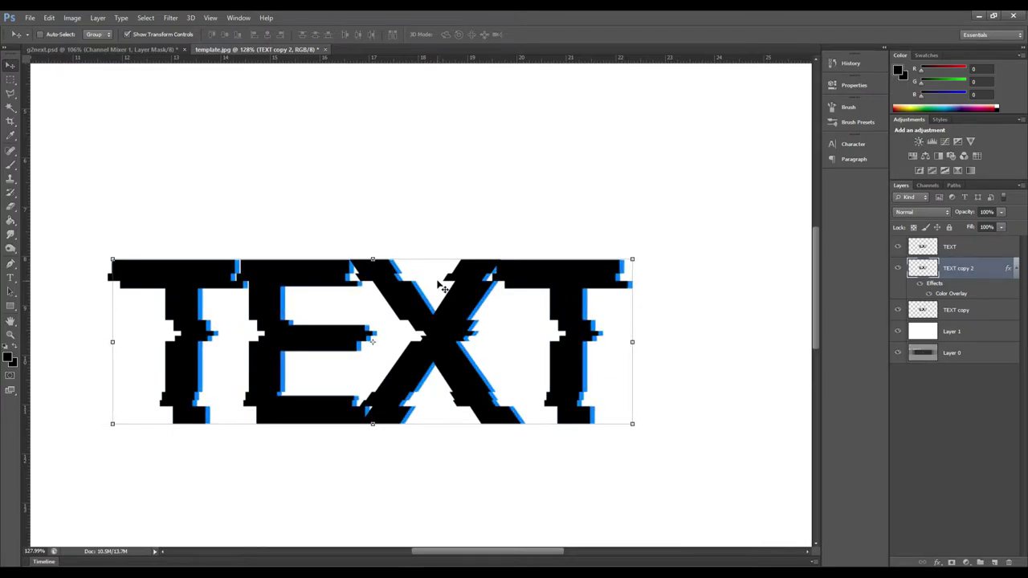
{"action": "scroll", "coordinate": [430, 319], "scroll_direction": "down", "scroll_amount": 4}
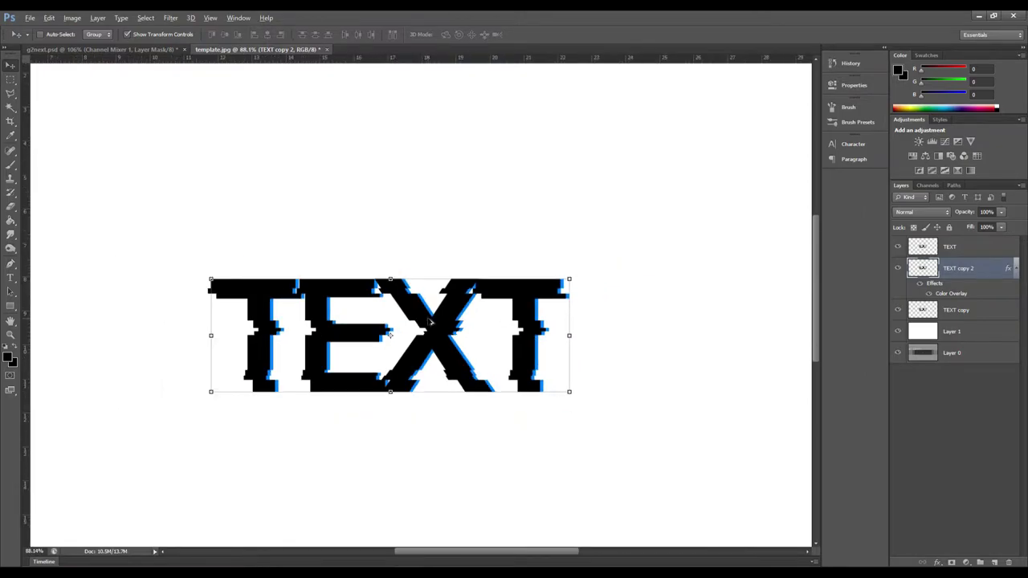
{"action": "scroll", "coordinate": [429, 317], "scroll_direction": "up", "scroll_amount": 10}
{"action": "scroll", "coordinate": [496, 335], "scroll_direction": "down", "scroll_amount": 7}
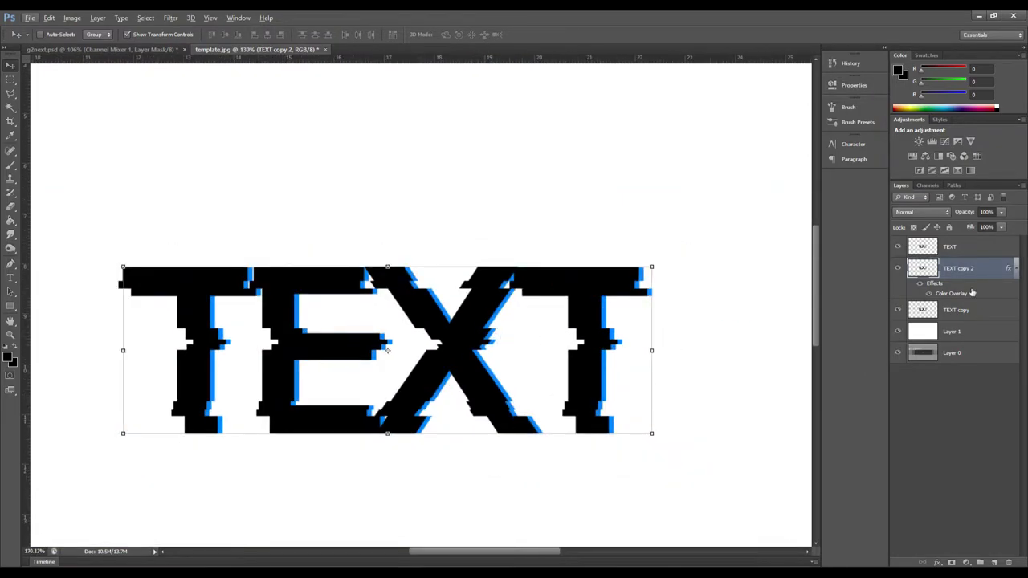
{"action": "left_click", "coordinate": [979, 312]}
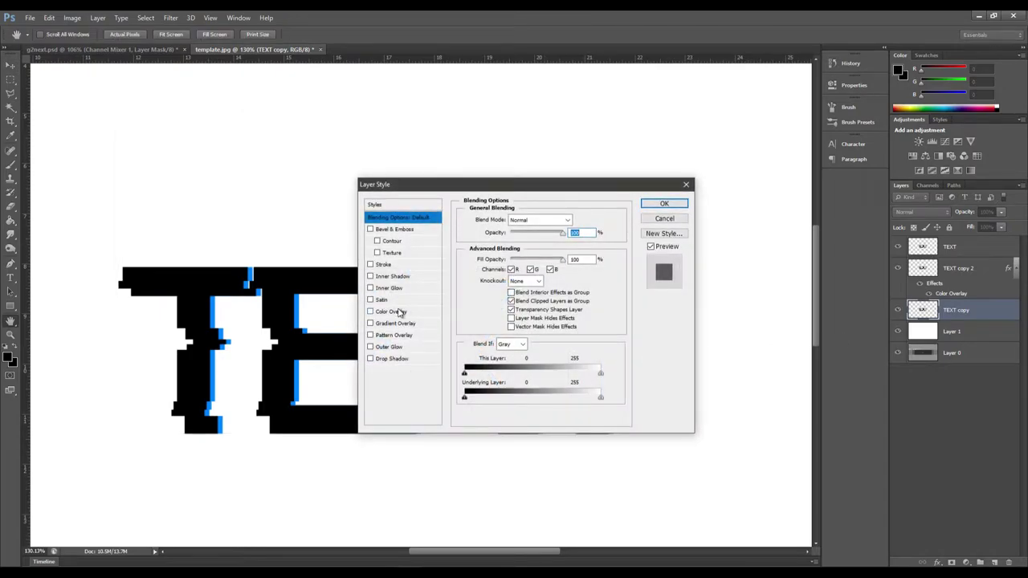
{"action": "left_click", "coordinate": [399, 312]}
{"action": "left_click", "coordinate": [579, 220]}
{"action": "left_click", "coordinate": [837, 67]}
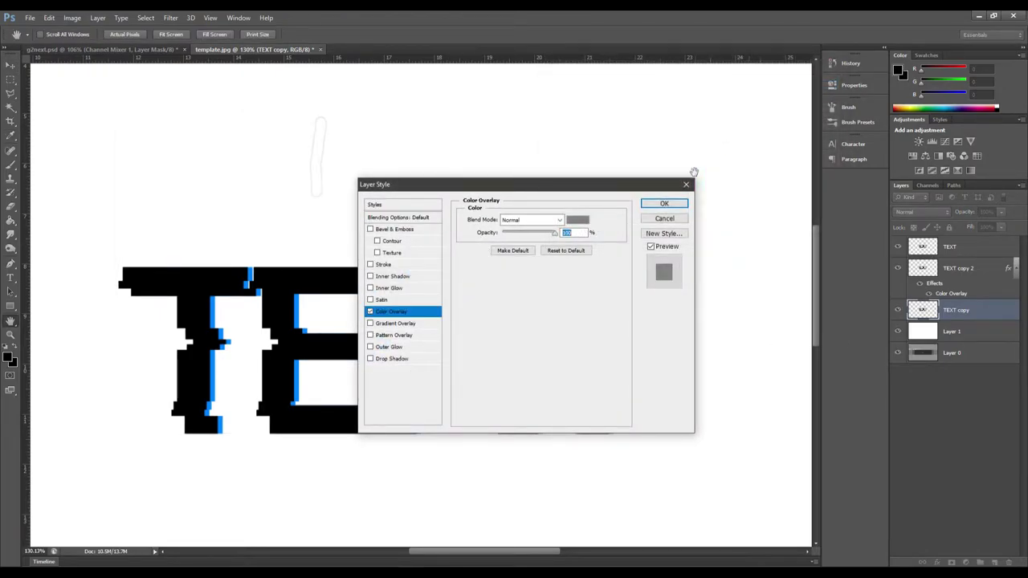
{"action": "left_click", "coordinate": [689, 184]}
Step: Delete the stray stroke above the letters on the TEXT copy layer and clear the selection
{"action": "key", "text": "m"}
{"action": "left_click_drag", "start_coordinate": [259, 103], "coordinate": [430, 245]}
{"action": "key", "text": "ctrl+d"}
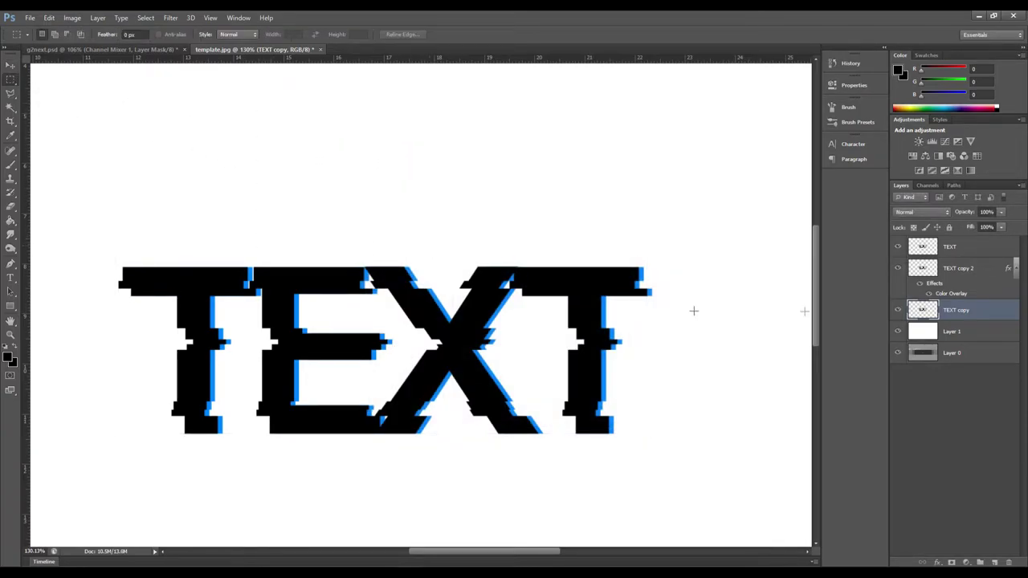
Step: Apply a pinkish-red Color Overlay to the TEXT copy layer
{"action": "double_click", "coordinate": [989, 310]}
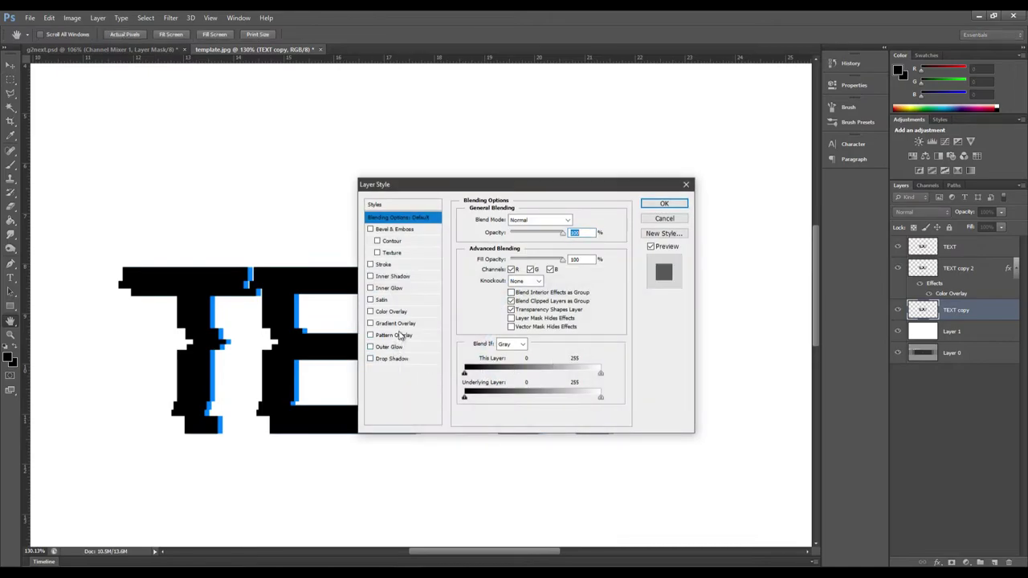
{"action": "left_click", "coordinate": [392, 311]}
{"action": "left_click", "coordinate": [577, 220]}
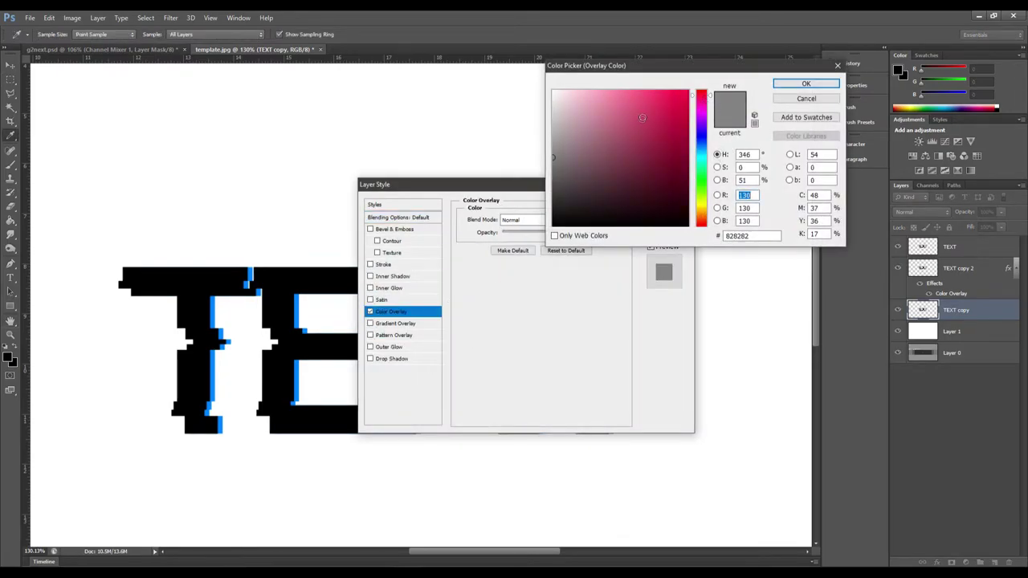
{"action": "left_click_drag", "start_coordinate": [642, 117], "coordinate": [690, 90]}
{"action": "left_click", "coordinate": [702, 100]}
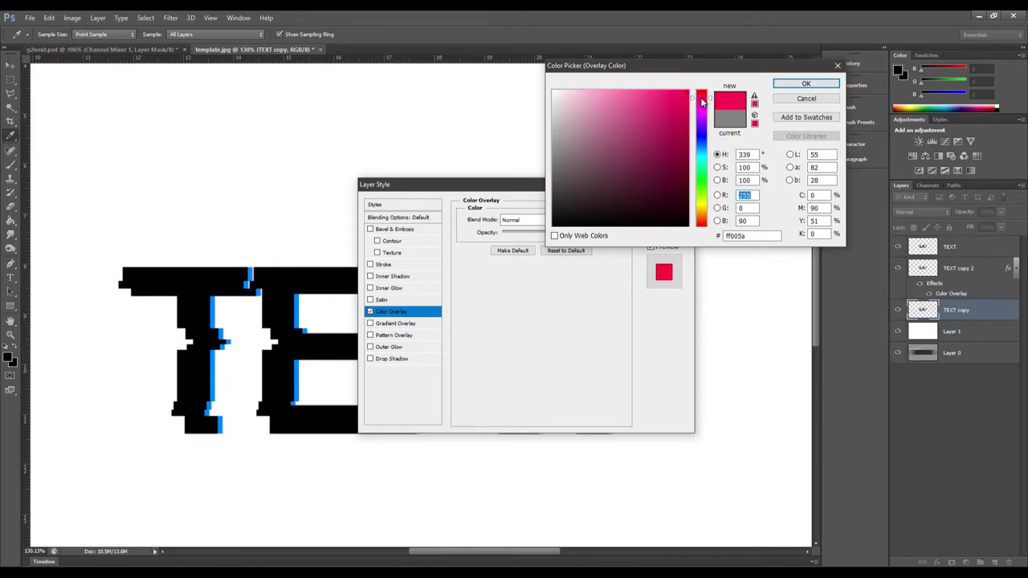
{"action": "left_click_drag", "start_coordinate": [703, 99], "coordinate": [705, 100]}
{"action": "left_click", "coordinate": [806, 84]}
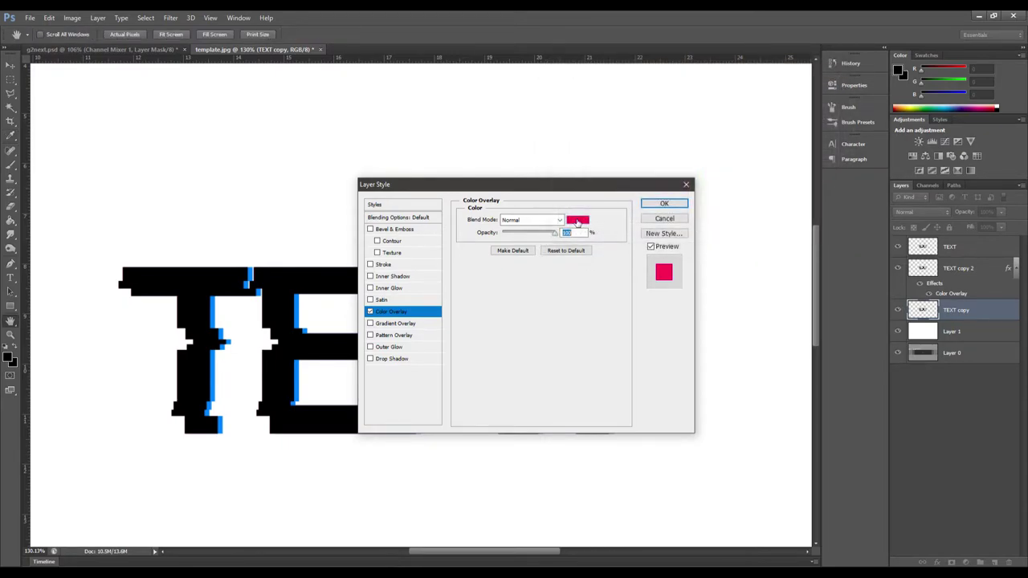
{"action": "left_click", "coordinate": [664, 203]}
Step: Nudge the pinkish-red TEXT copy layer to the left so it peeks out beside the black letters
{"action": "key", "text": "v"}
{"action": "key", "text": "Left"}
{"action": "key", "text": "Left"}
{"action": "key", "text": "Left"}
{"action": "key", "text": "Left"}
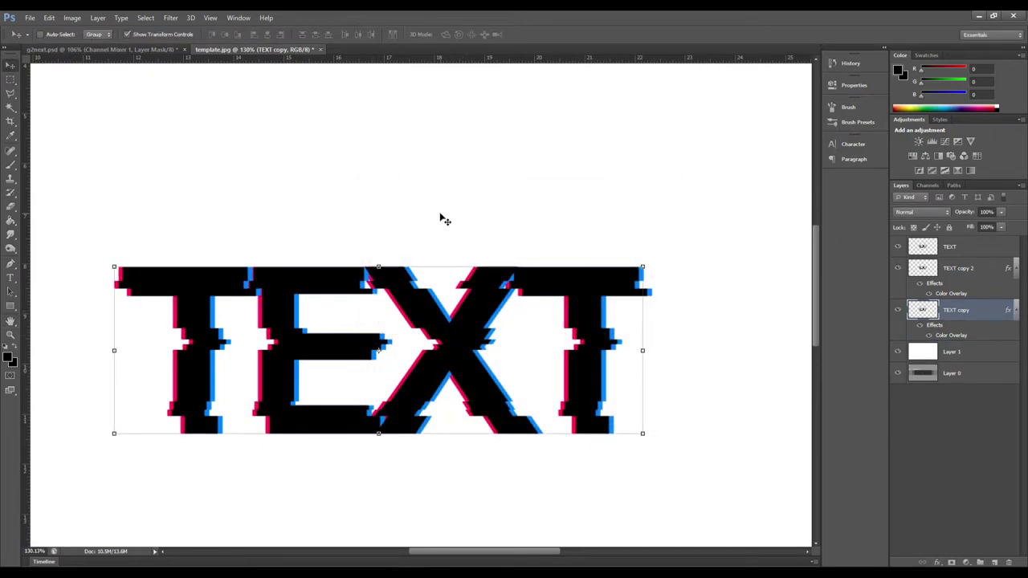
{"action": "key", "text": "Left"}
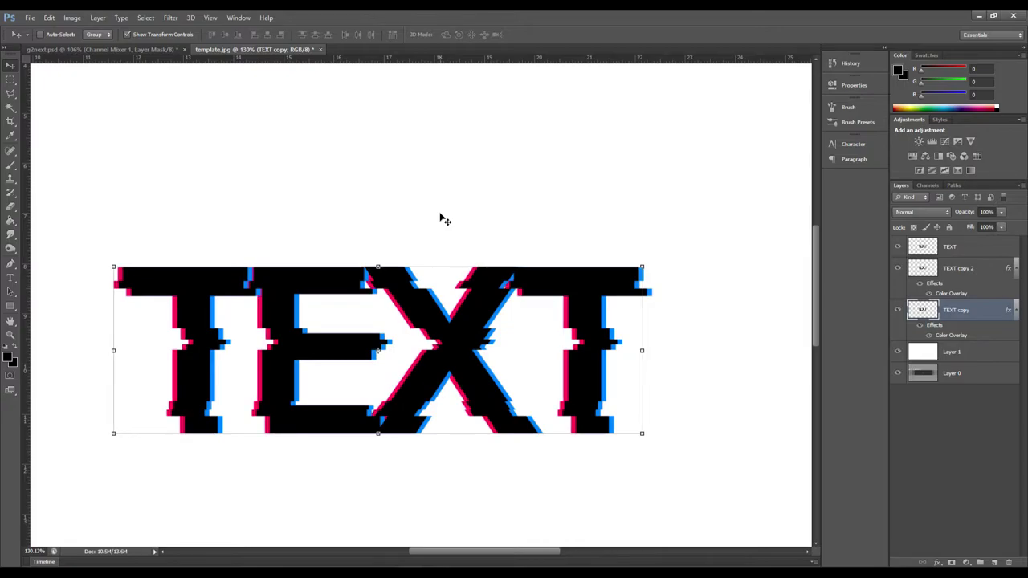
Step: Examine the red and blue fringes around the word TEXT, both close up and from a distance
{"action": "scroll", "coordinate": [424, 256], "scroll_direction": "down", "scroll_amount": 5}
{"action": "scroll", "coordinate": [408, 285], "scroll_direction": "down", "scroll_amount": 3}
{"action": "scroll", "coordinate": [401, 279], "scroll_direction": "up", "scroll_amount": 3}
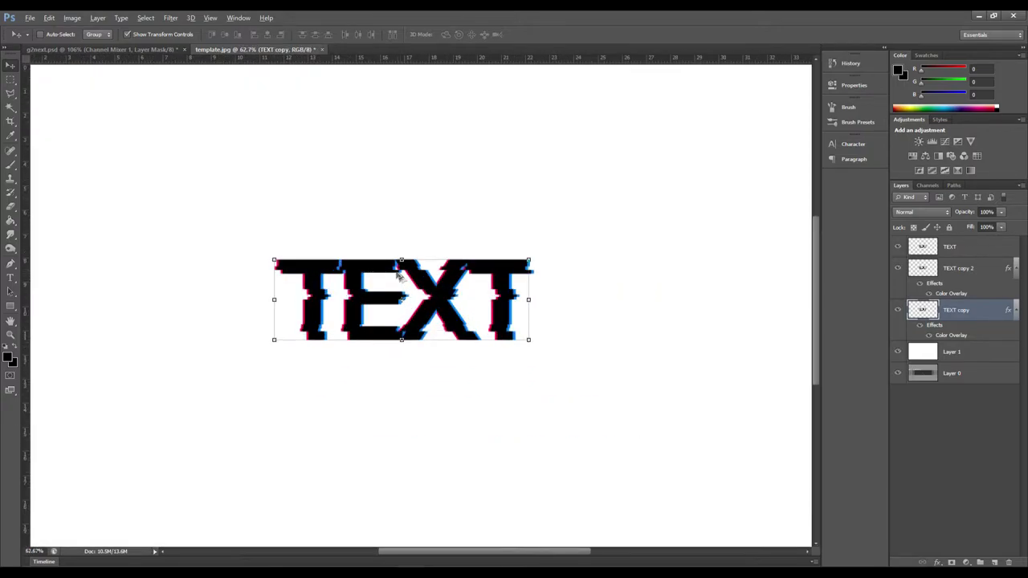
{"action": "scroll", "coordinate": [397, 273], "scroll_direction": "up", "scroll_amount": 5}
{"action": "scroll", "coordinate": [404, 282], "scroll_direction": "down", "scroll_amount": 10}
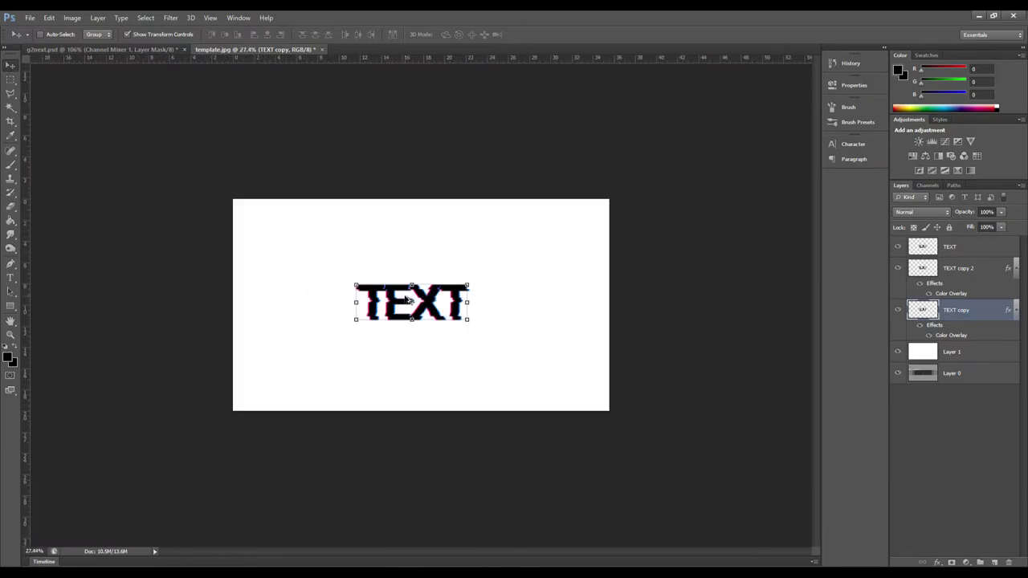
{"action": "scroll", "coordinate": [410, 300], "scroll_direction": "up", "scroll_amount": 5}
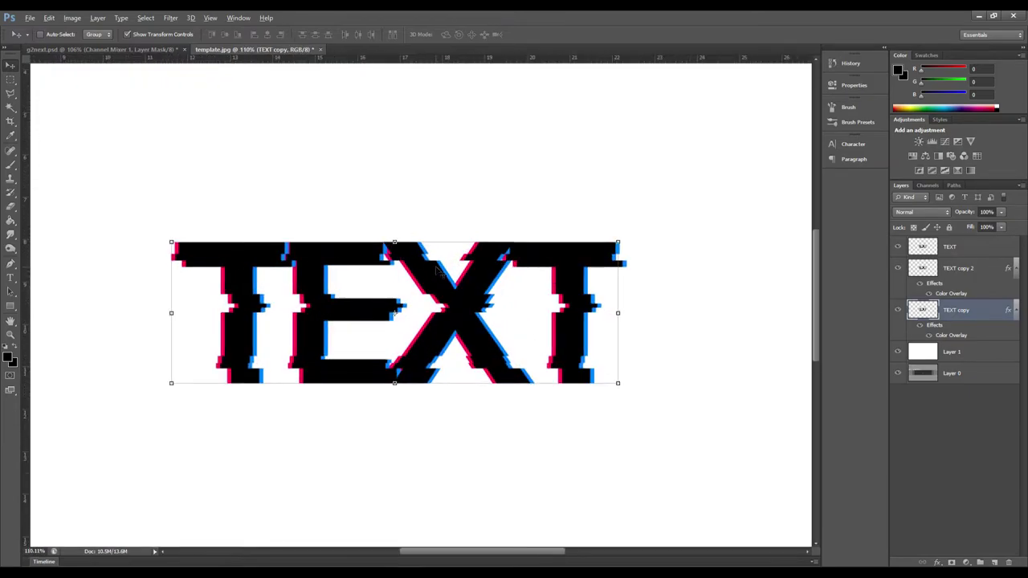
{"action": "scroll", "coordinate": [437, 271], "scroll_direction": "up", "scroll_amount": 3}
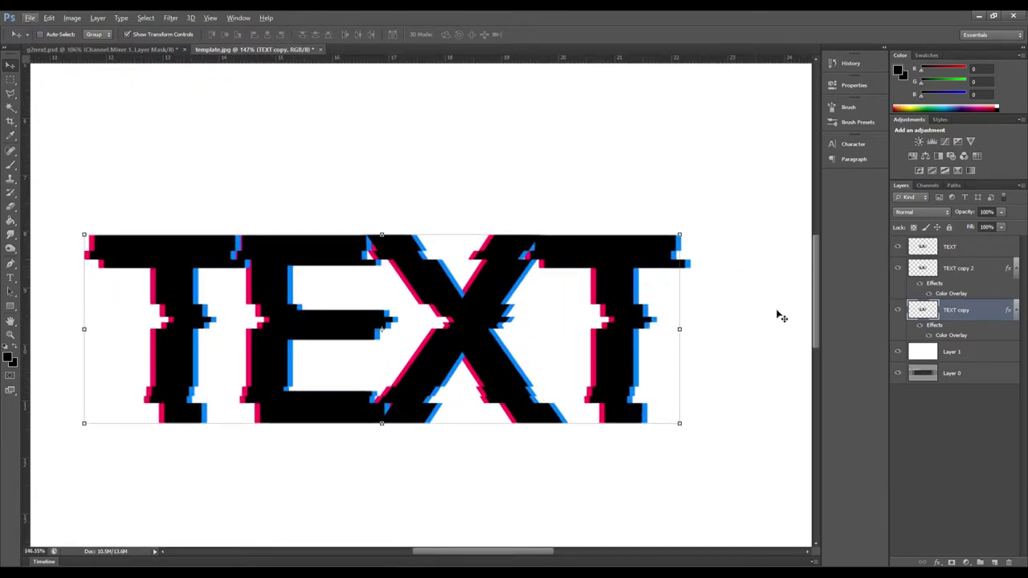
{"action": "left_click", "coordinate": [957, 440]}
Step: Rasterize the layer styles of TEXT copy and TEXT copy 2, leaving TEXT copy as the selected layer
{"action": "left_click", "coordinate": [981, 314]}
{"action": "scroll", "coordinate": [408, 400], "scroll_direction": "up", "scroll_amount": 1}
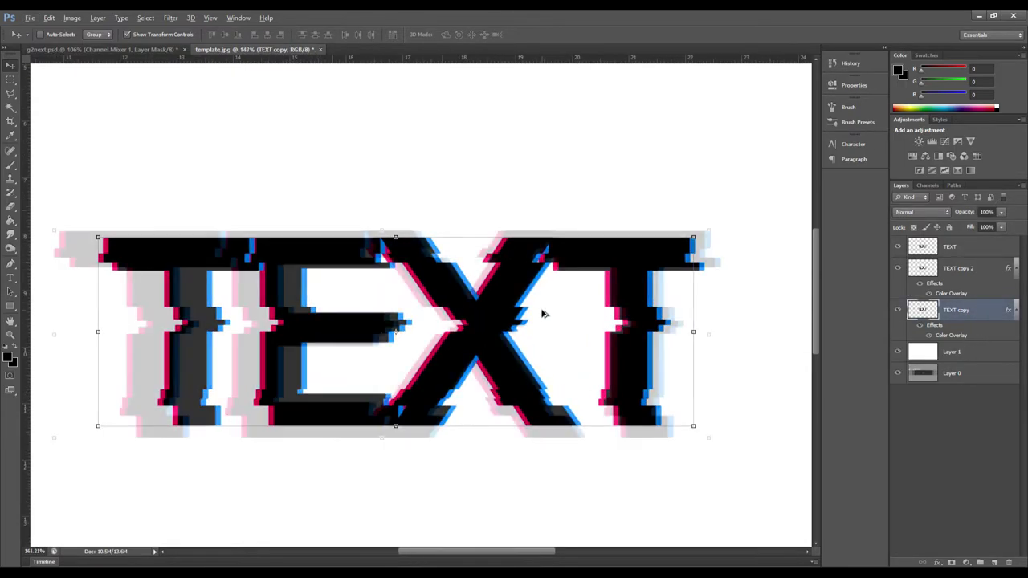
{"action": "right_click", "coordinate": [988, 313]}
{"action": "left_click", "coordinate": [994, 268]}
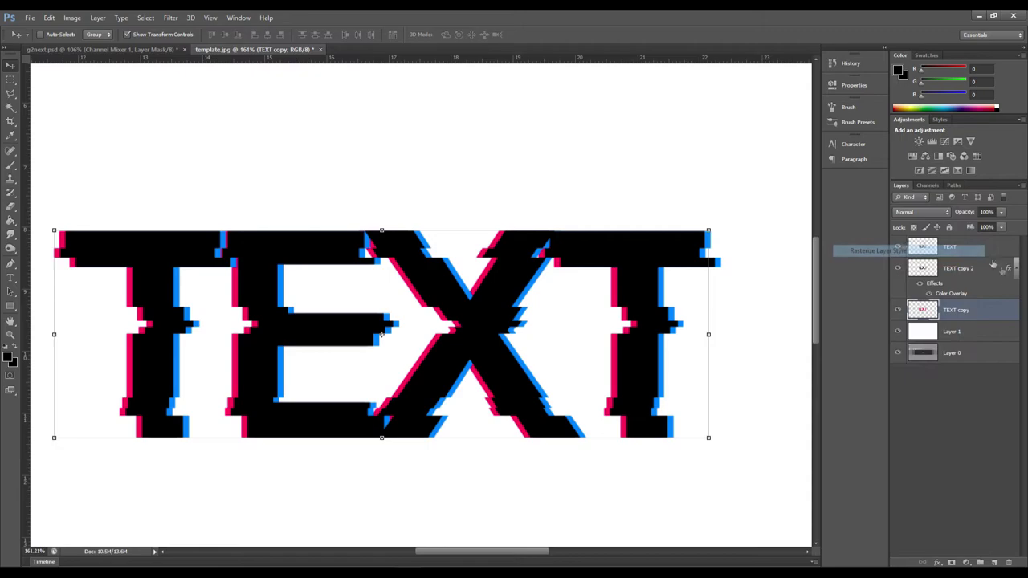
{"action": "right_click", "coordinate": [994, 267]}
{"action": "left_click", "coordinate": [871, 251]}
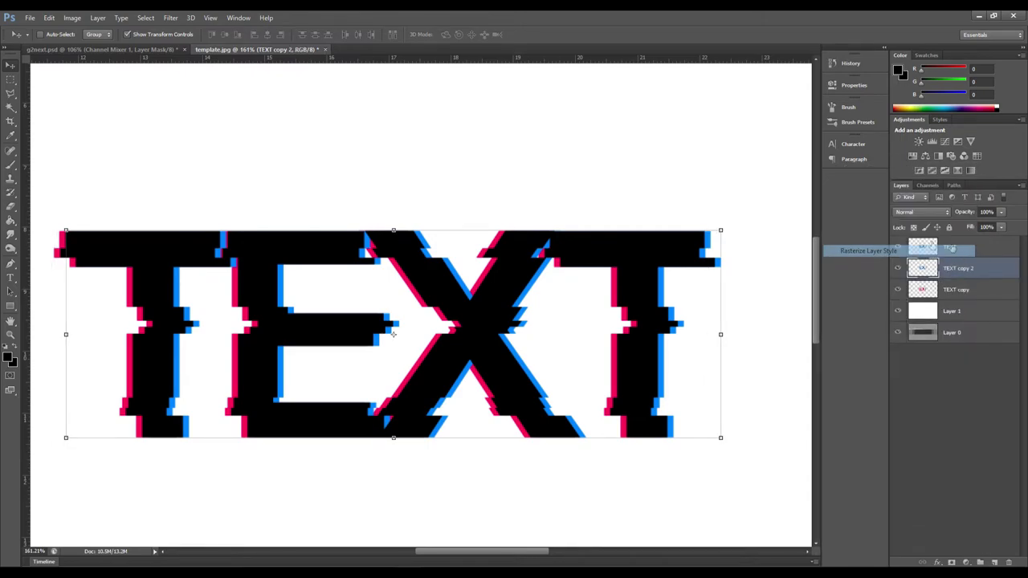
{"action": "left_click", "coordinate": [965, 290]}
{"action": "scroll", "coordinate": [601, 349], "scroll_direction": "down", "scroll_amount": 1}
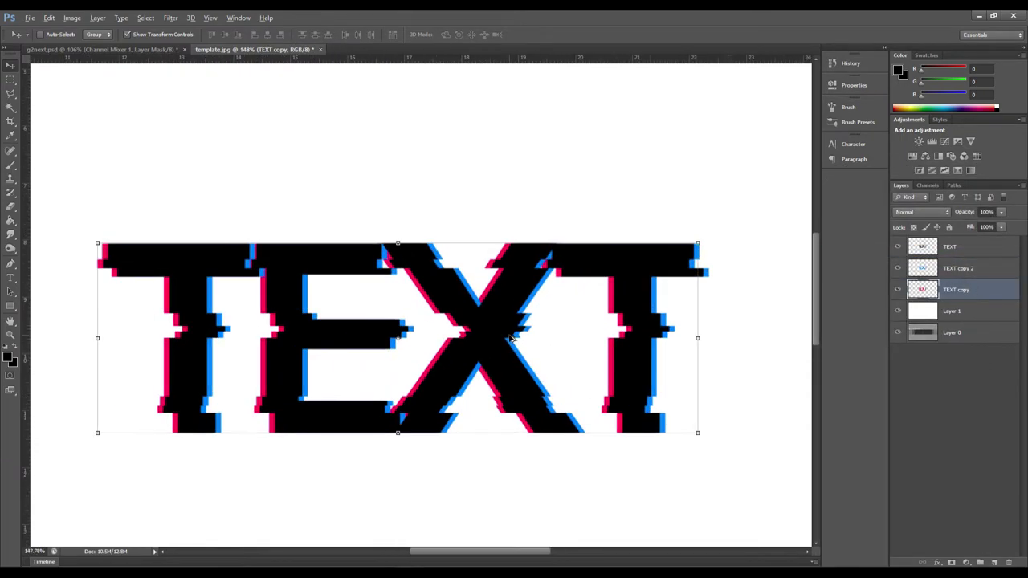
Step: Duplicate the TEXT copy layer and place the duplicate directly beneath it in the layer stack
{"action": "right_click", "coordinate": [972, 294]}
{"action": "left_click", "coordinate": [861, 196]}
{"action": "left_click", "coordinate": [608, 188]}
{"action": "left_click_drag", "start_coordinate": [984, 293], "coordinate": [980, 327]}
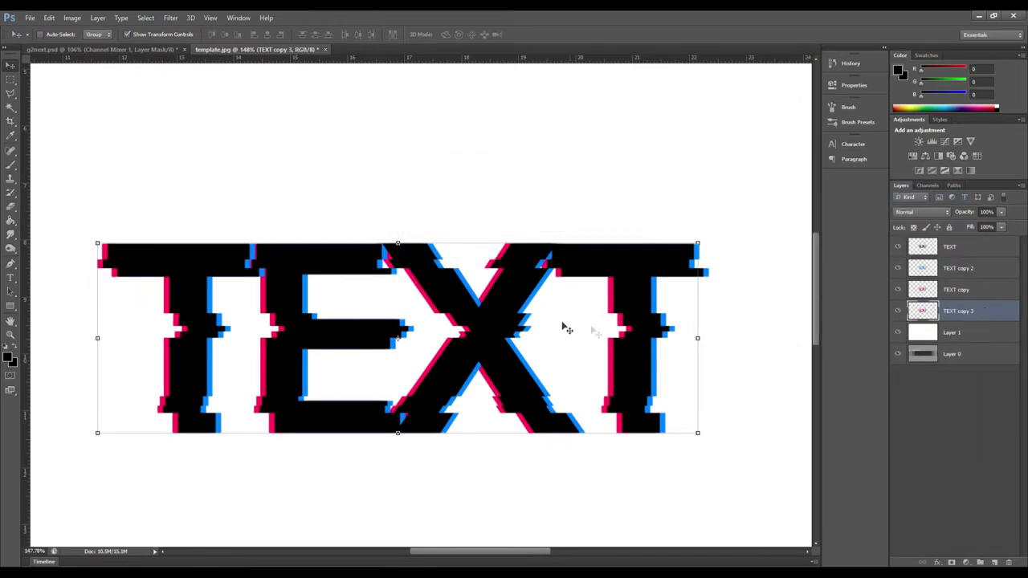
{"action": "key", "text": "ctrl+j"}
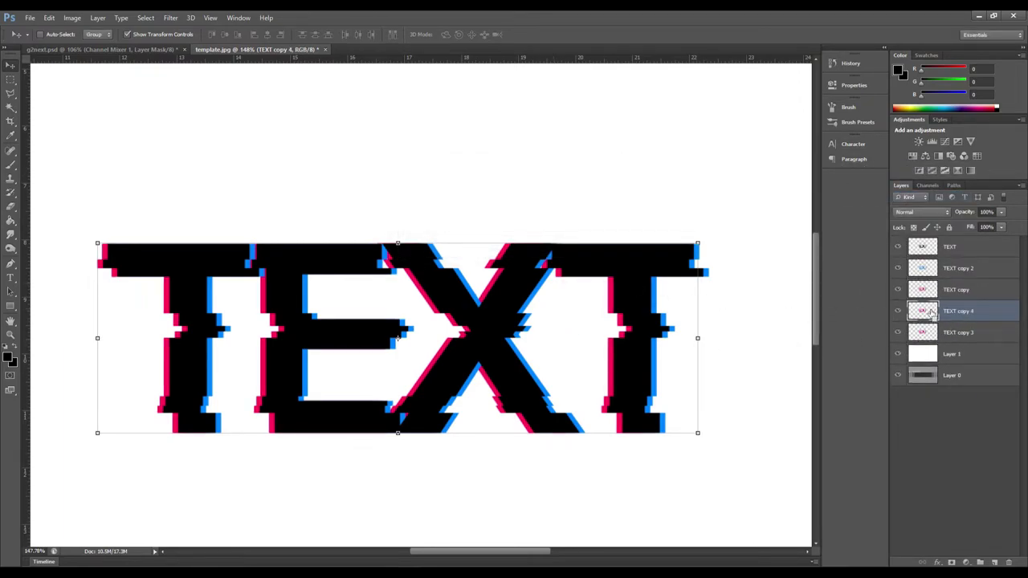
{"action": "key", "text": "ctrl+j"}
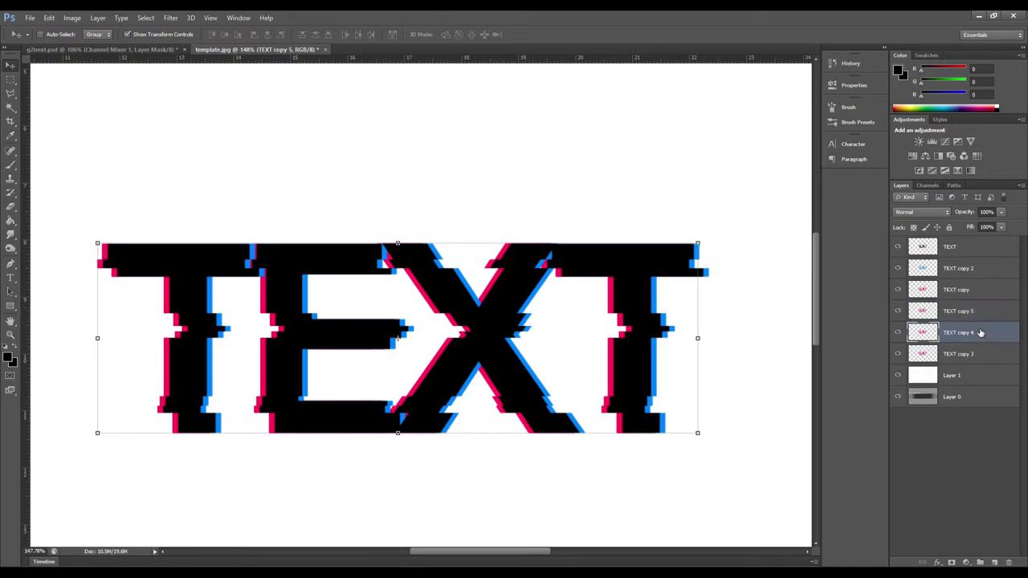
{"action": "scroll", "coordinate": [631, 327], "scroll_direction": "up", "scroll_amount": 3}
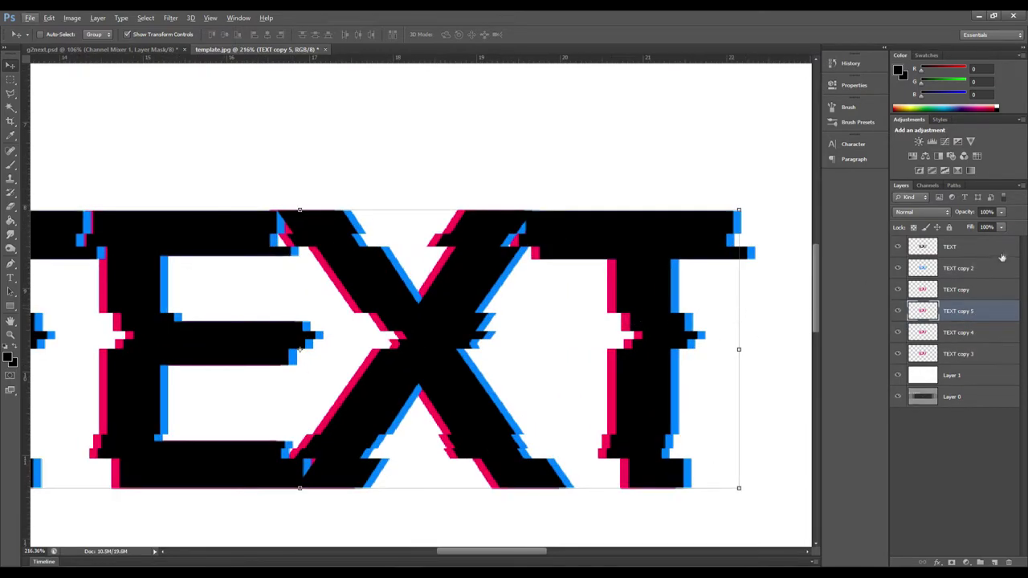
{"action": "key", "text": "ctrl+e"}
{"action": "key", "text": "ctrl+e"}
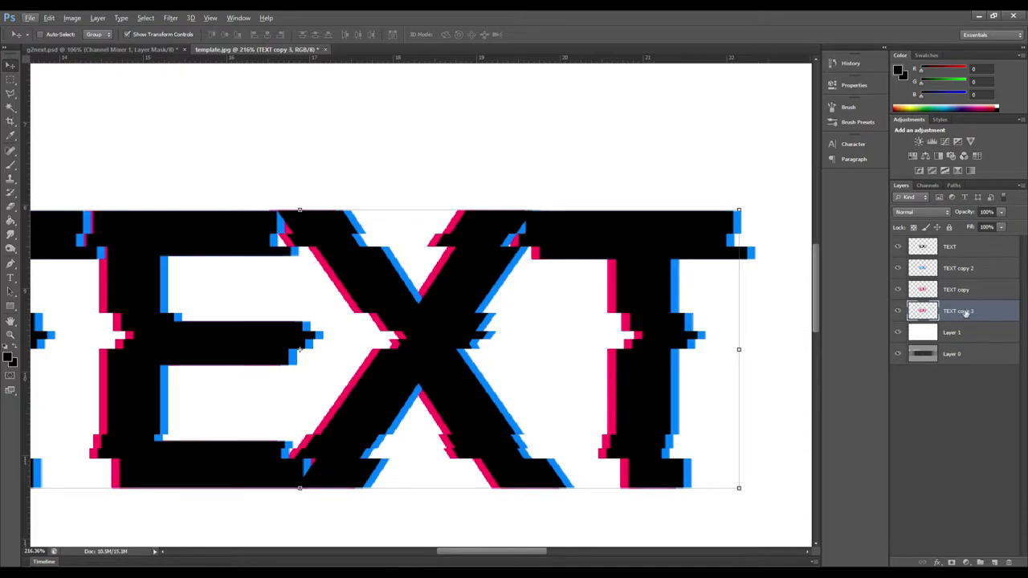
Step: Lower the opacity of the TEXT copy 3 layer to 25% and keep that layer selected
{"action": "left_click", "coordinate": [1003, 213]}
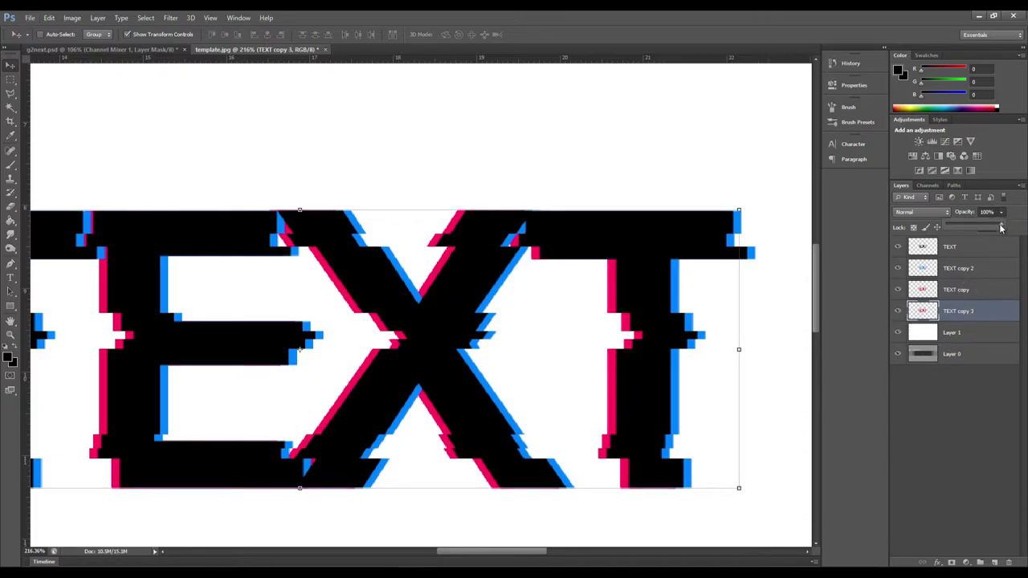
{"action": "left_click_drag", "start_coordinate": [985, 227], "coordinate": [973, 227]}
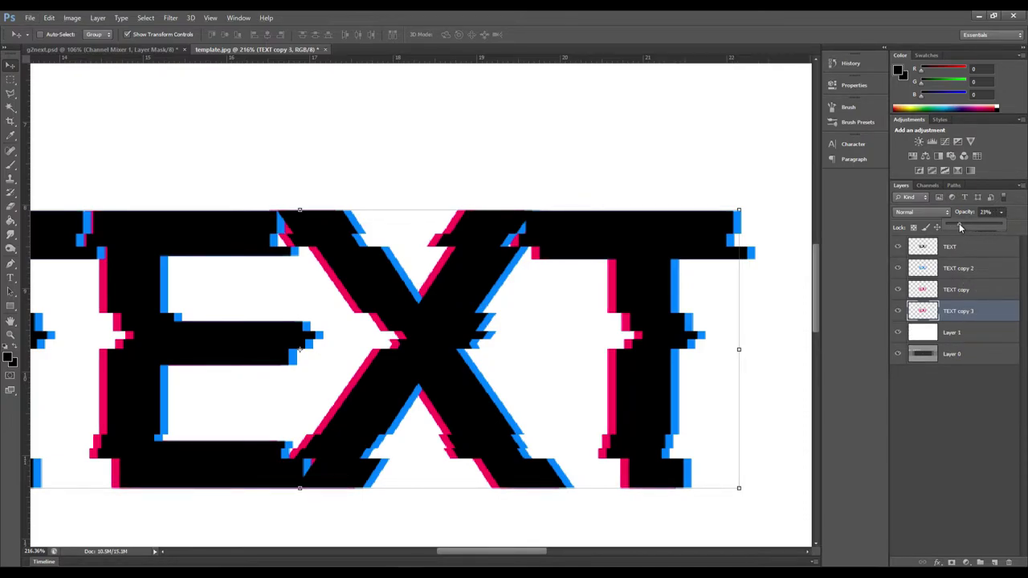
{"action": "left_click", "coordinate": [932, 487]}
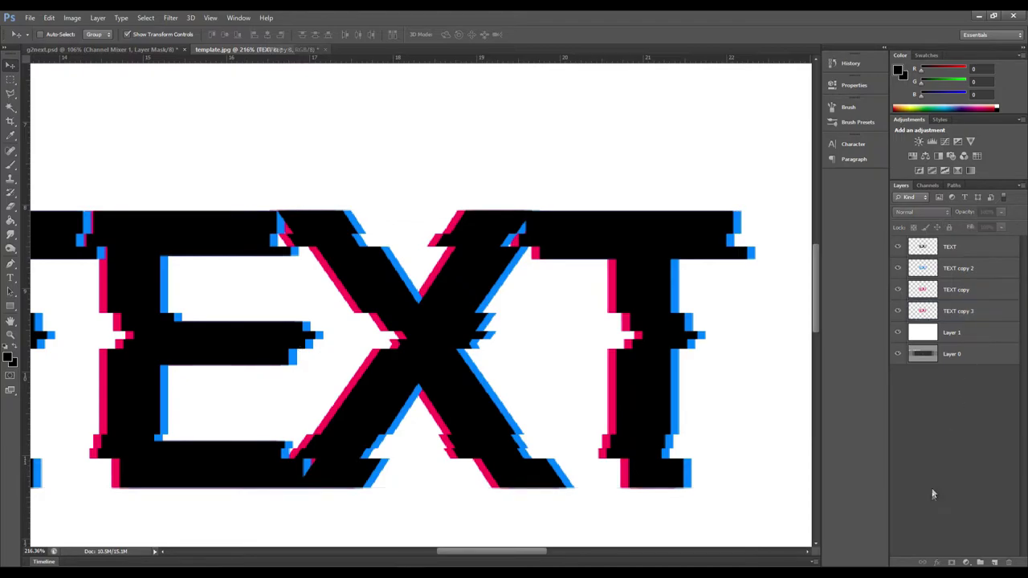
{"action": "left_click", "coordinate": [976, 312]}
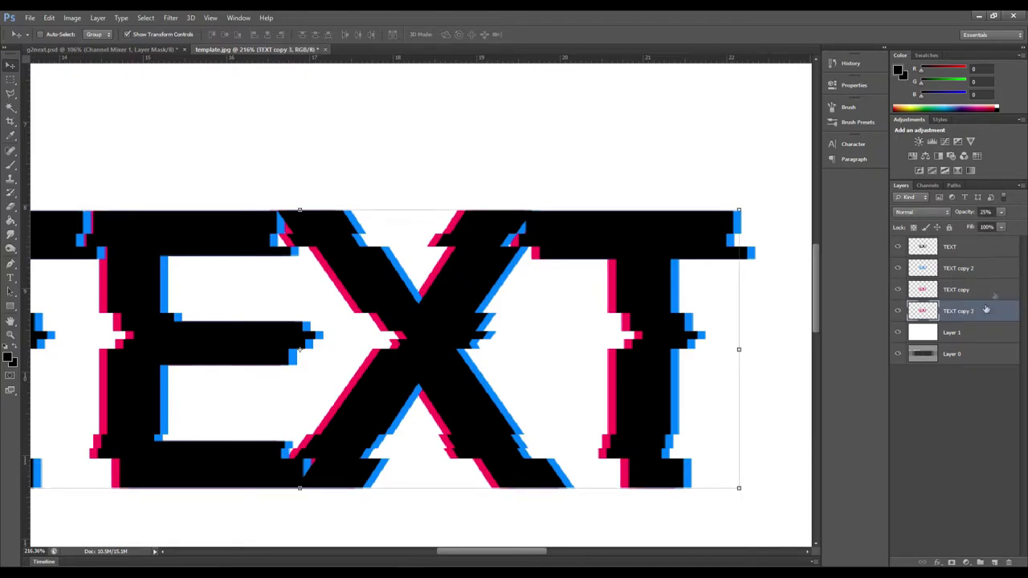
Step: Duplicate the faded TEXT copy 3 layer, and nudge the lower original left so it peeks out past the red fringe
{"action": "key", "text": "ctrl+j"}
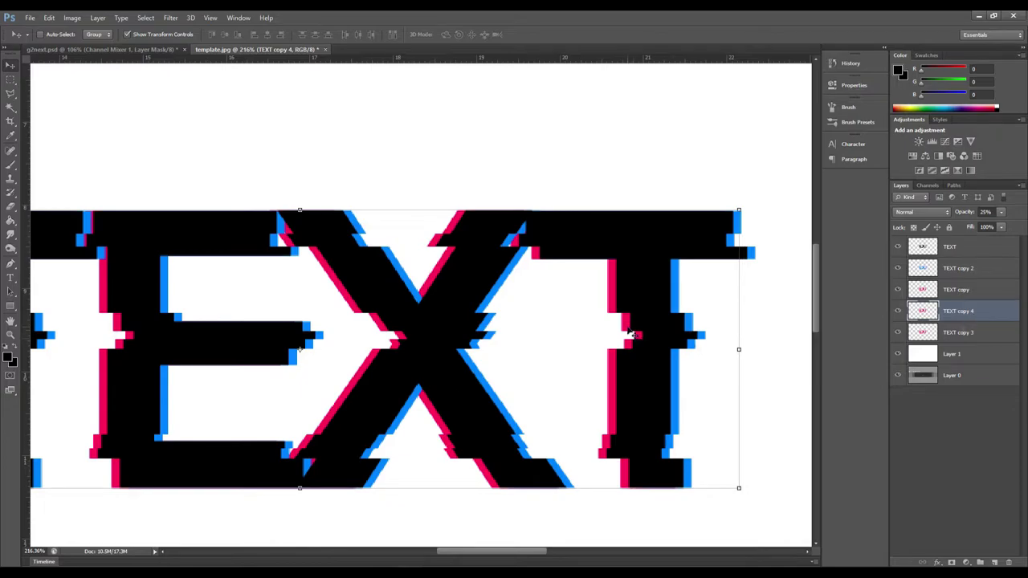
{"action": "left_click", "coordinate": [958, 332]}
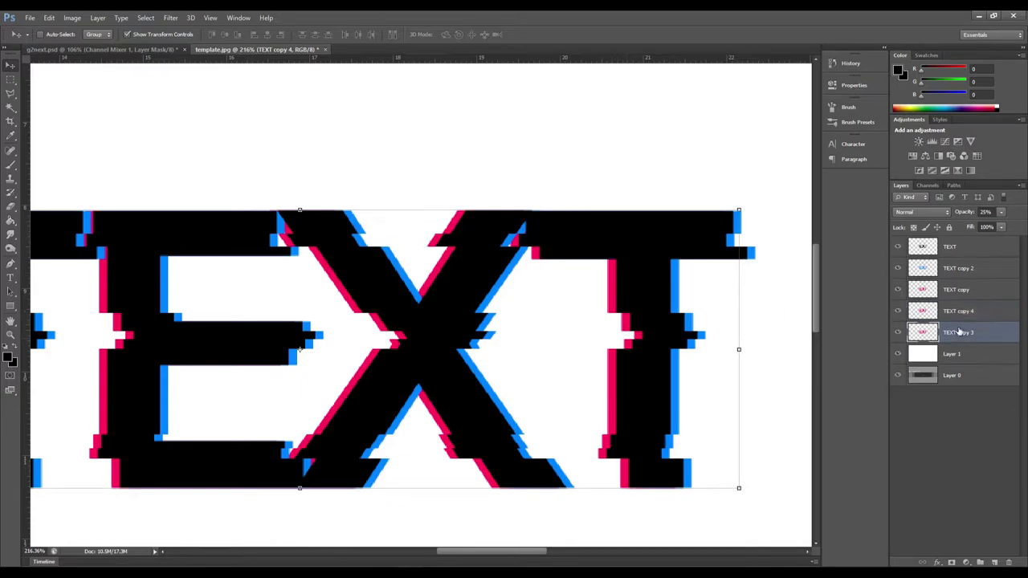
{"action": "key", "text": "Left"}
{"action": "key", "text": "Left"}
{"action": "key", "text": "Left"}
{"action": "key", "text": "Left"}
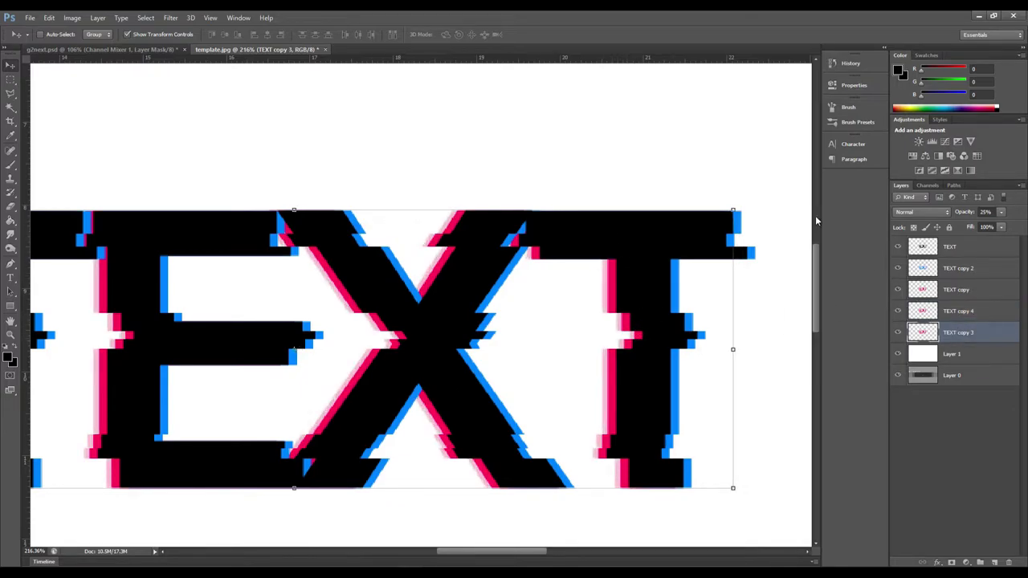
{"action": "key", "text": "Left"}
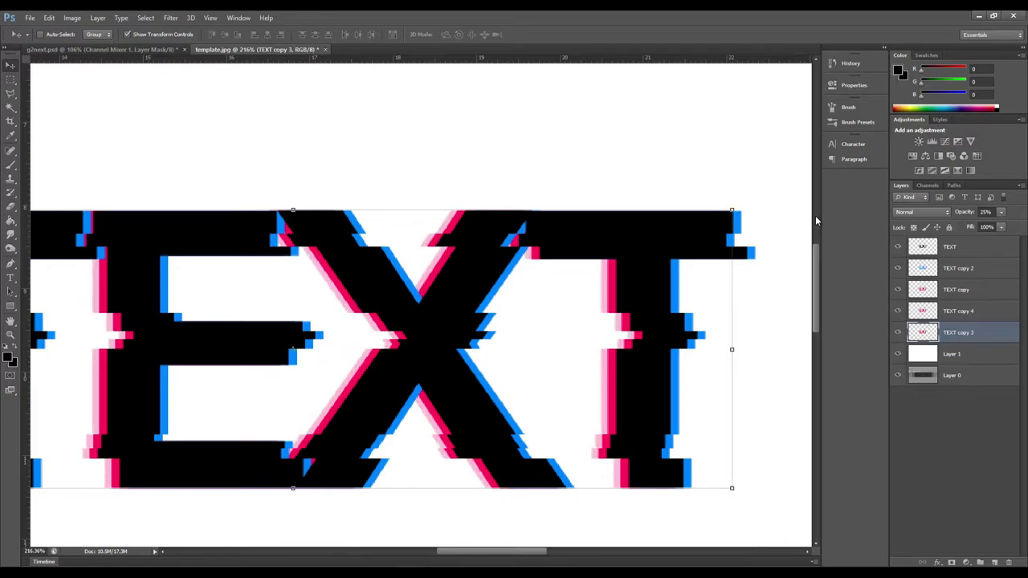
Step: Nudge the TEXT copy 4 layer left beyond TEXT copy 3 to add another faded red fringe band
{"action": "key", "text": "alt+bracketright"}
{"action": "key", "text": "Left"}
{"action": "key", "text": "Left"}
{"action": "key", "text": "Left"}
{"action": "key", "text": "Left"}
{"action": "key", "text": "Left"}
{"action": "key", "text": "Left"}
{"action": "key", "text": "Left"}
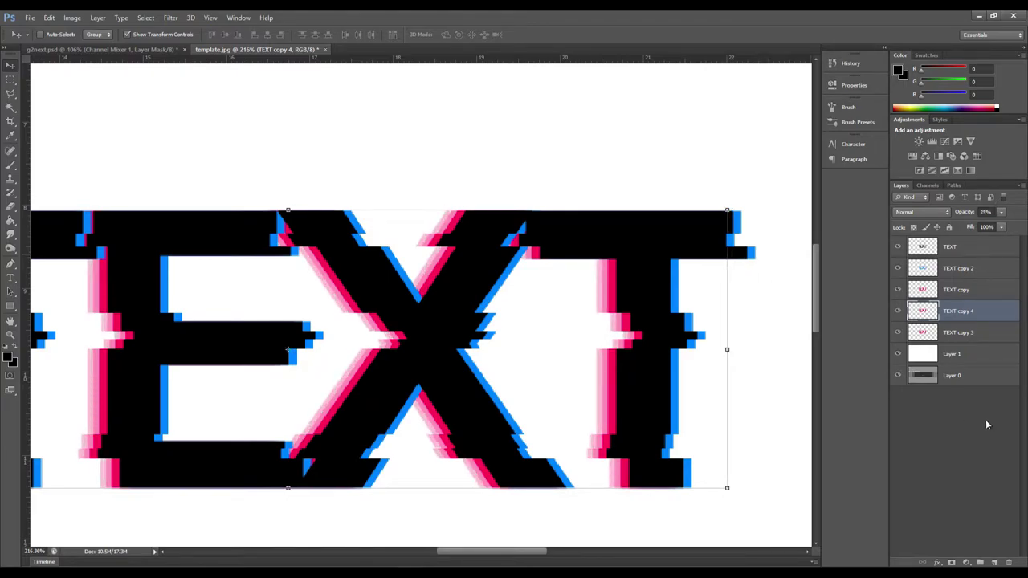
Step: Duplicate the TEXT copy 4 layer and nudge the duplicate farther left to form a third faded red band
{"action": "key", "text": "ctrl+j"}
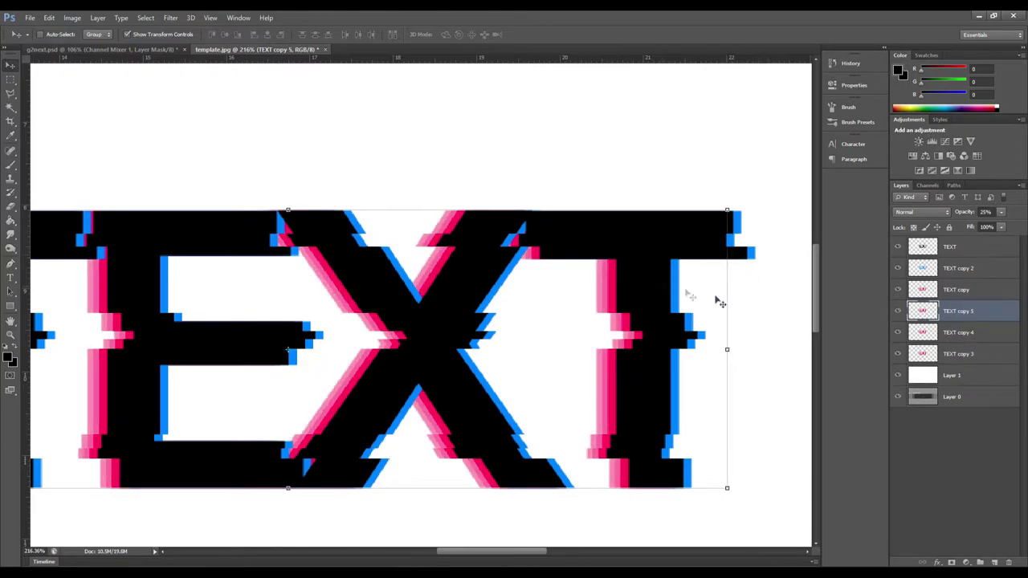
{"action": "key", "text": "Left"}
{"action": "key", "text": "Left"}
{"action": "key", "text": "Left"}
{"action": "key", "text": "Left"}
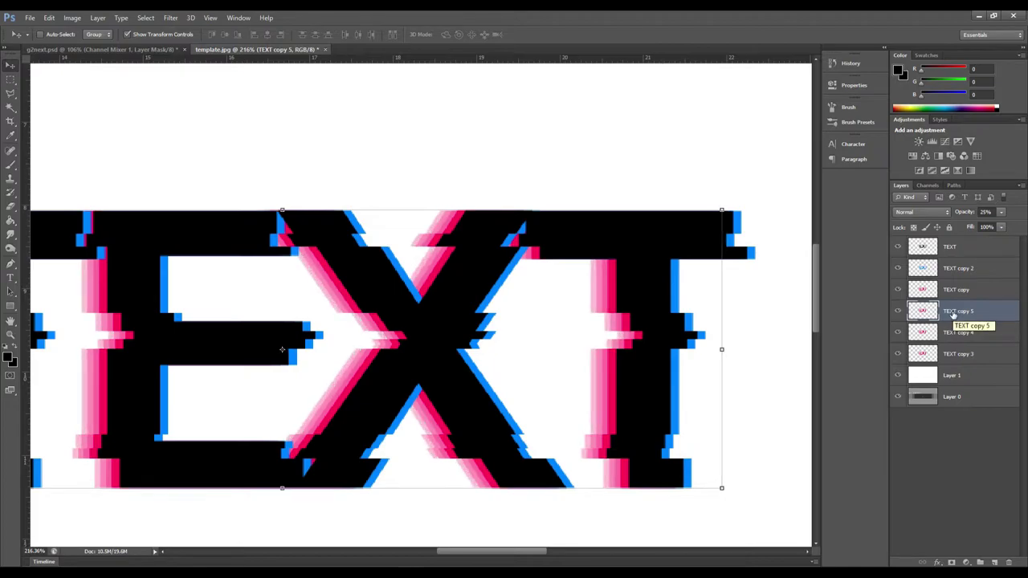
{"action": "key", "text": "Right"}
{"action": "key", "text": "Right"}
Step: Duplicate the blue TEXT copy 2 layer beneath itself and lower the duplicate's opacity to about 25%
{"action": "scroll", "coordinate": [594, 335], "scroll_direction": "down", "scroll_amount": 6}
{"action": "scroll", "coordinate": [562, 310], "scroll_direction": "up", "scroll_amount": 5}
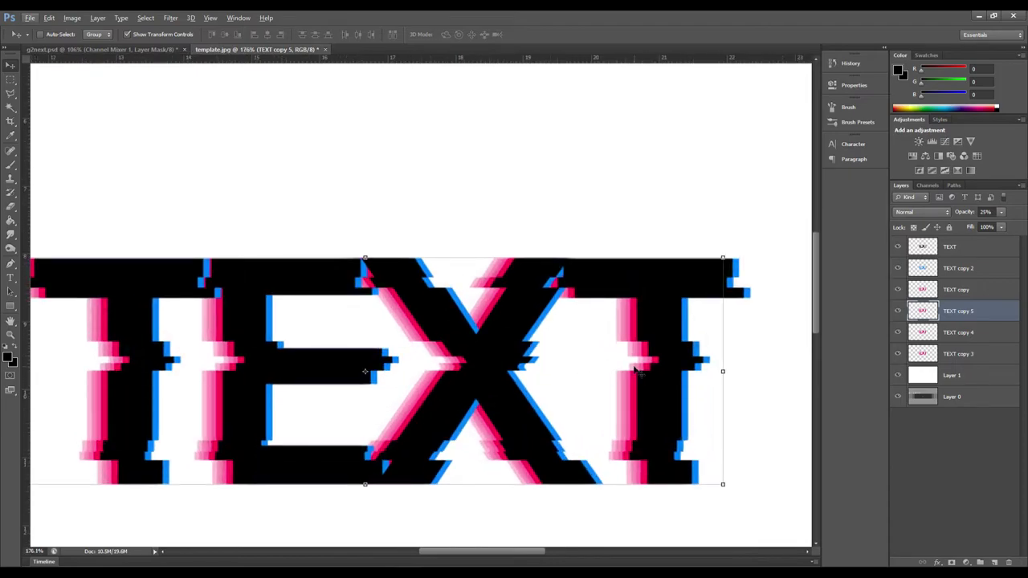
{"action": "scroll", "coordinate": [635, 370], "scroll_direction": "down", "scroll_amount": 3}
{"action": "scroll", "coordinate": [670, 338], "scroll_direction": "up", "scroll_amount": 4}
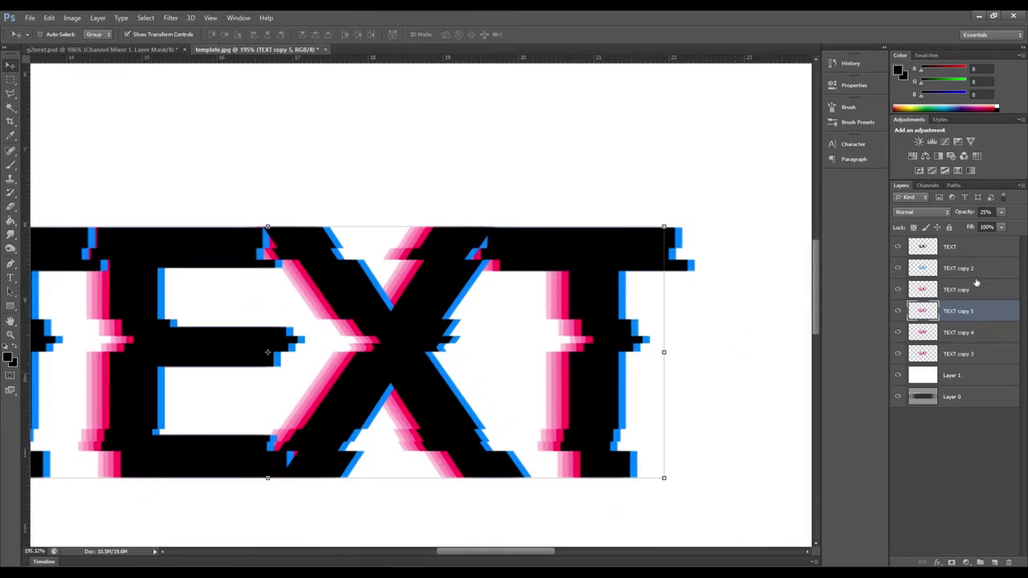
{"action": "left_click", "coordinate": [976, 273]}
{"action": "left_click", "coordinate": [979, 293]}
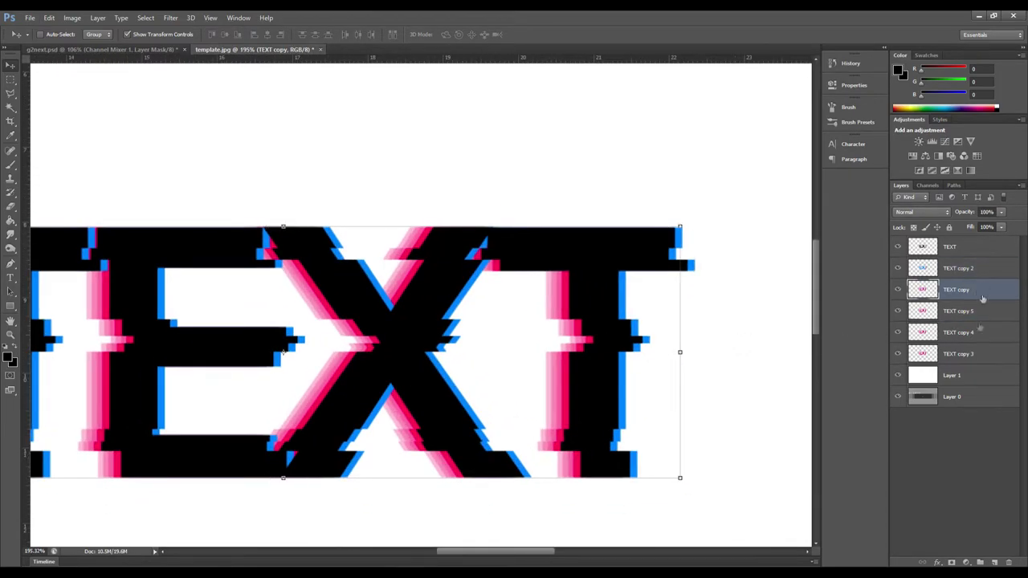
{"action": "left_click", "coordinate": [964, 270]}
{"action": "scroll", "coordinate": [703, 345], "scroll_direction": "up", "scroll_amount": 1}
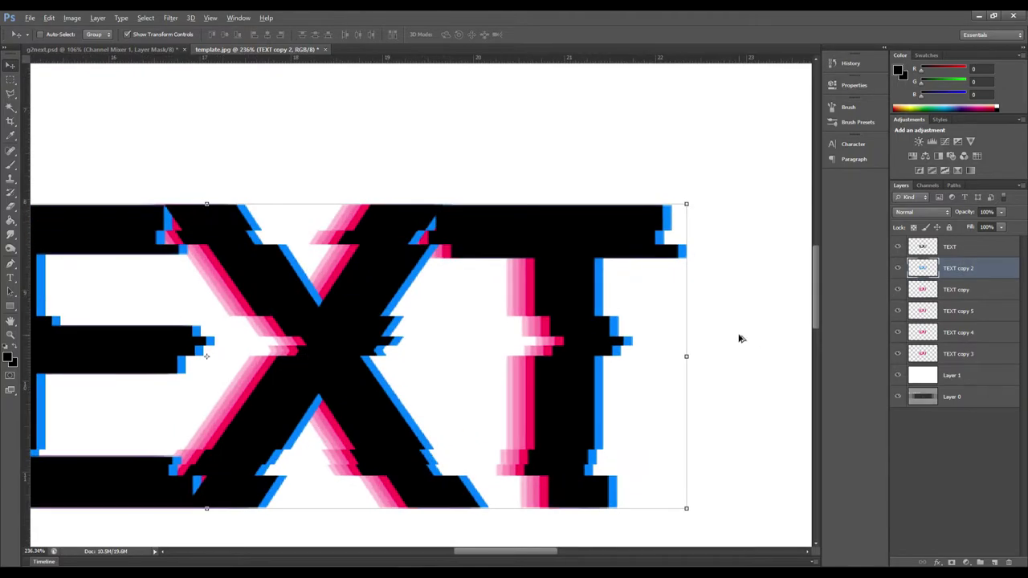
{"action": "scroll", "coordinate": [569, 328], "scroll_direction": "right", "scroll_amount": 2}
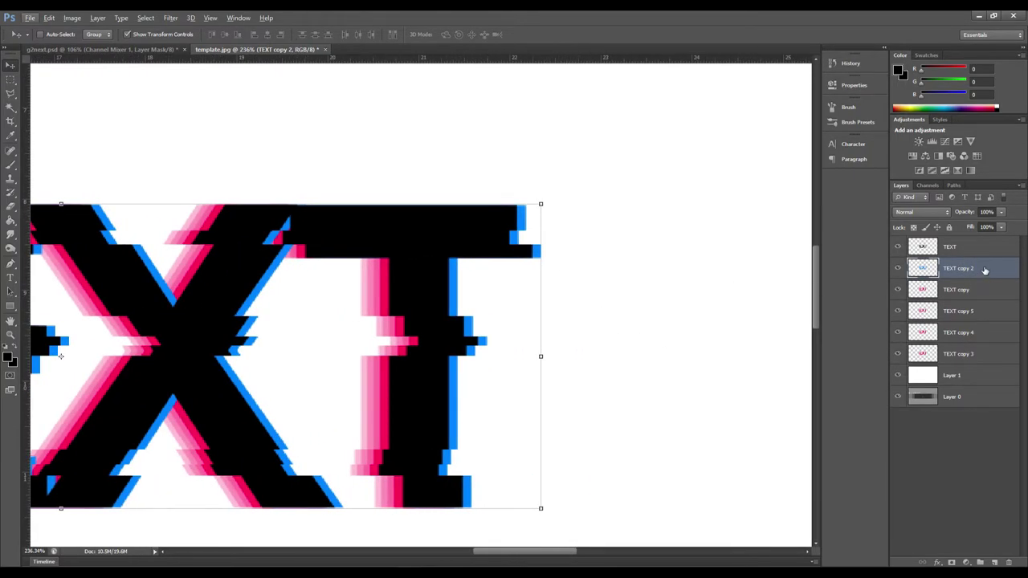
{"action": "left_click_drag", "start_coordinate": [985, 270], "coordinate": [993, 303]}
{"action": "left_click_drag", "start_coordinate": [1001, 211], "coordinate": [960, 231]}
{"action": "key", "text": "Return"}
Step: Nudge the faded blue duplicate right so it peeks out past the solid blue fringe
{"action": "key", "text": "Right"}
{"action": "key", "text": "Right"}
{"action": "key", "text": "Right"}
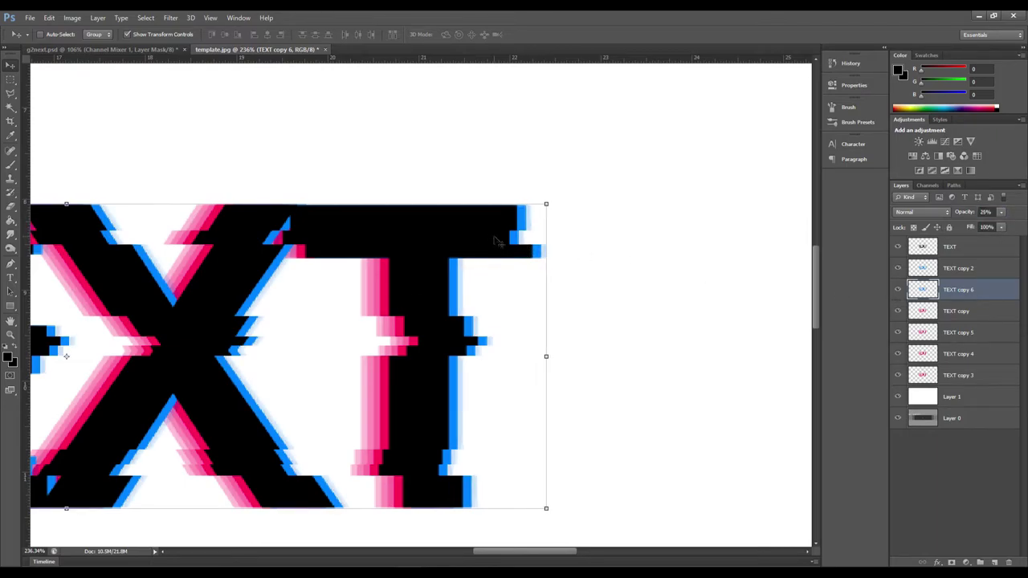
Step: Duplicate the faded blue layer twice, nudging each new copy farther right than the previous one
{"action": "key", "text": "ctrl+j"}
{"action": "key", "text": "Right"}
{"action": "key", "text": "Right"}
{"action": "key", "text": "Right"}
{"action": "key", "text": "ctrl+j"}
{"action": "key", "text": "Right"}
{"action": "key", "text": "Right"}
{"action": "key", "text": "Right"}
Step: Examine the layered red and blue fringes around the word TEXT, both from a distance and close up
{"action": "scroll", "coordinate": [512, 229], "scroll_direction": "down", "scroll_amount": 3}
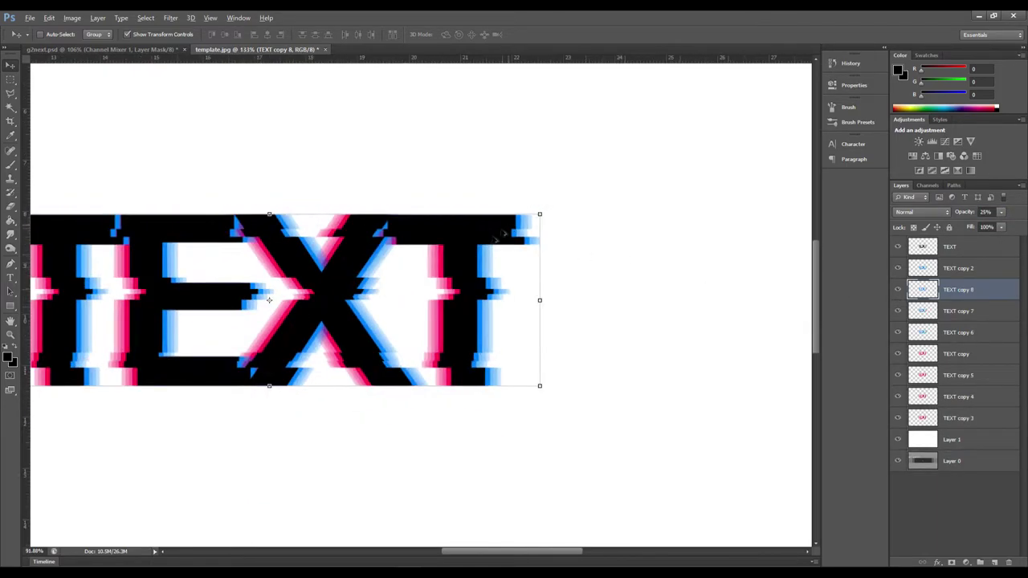
{"action": "scroll", "coordinate": [512, 229], "scroll_direction": "down", "scroll_amount": 4}
{"action": "scroll", "coordinate": [413, 230], "scroll_direction": "up", "scroll_amount": 6}
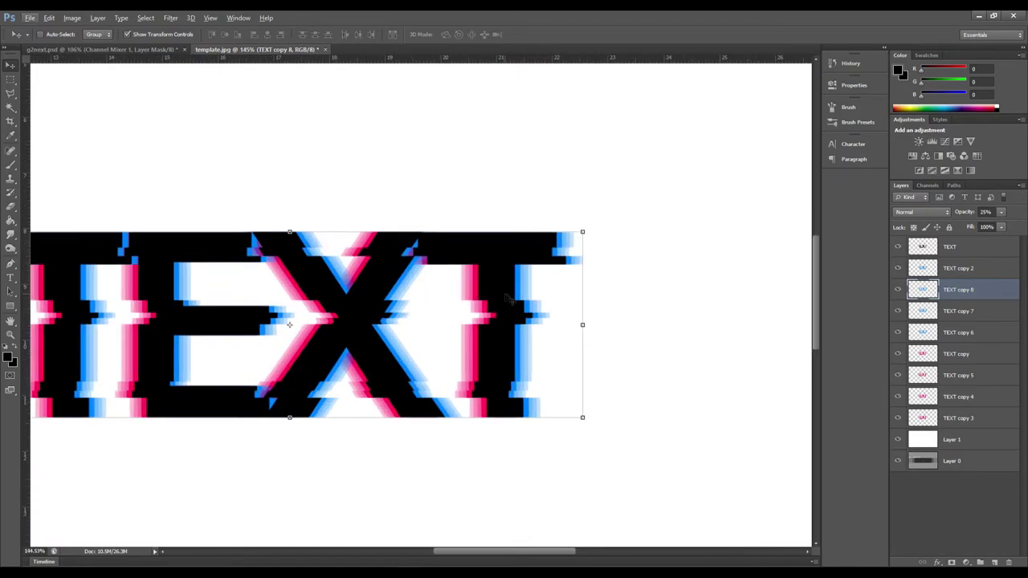
{"action": "scroll", "coordinate": [558, 277], "scroll_direction": "up", "scroll_amount": 3}
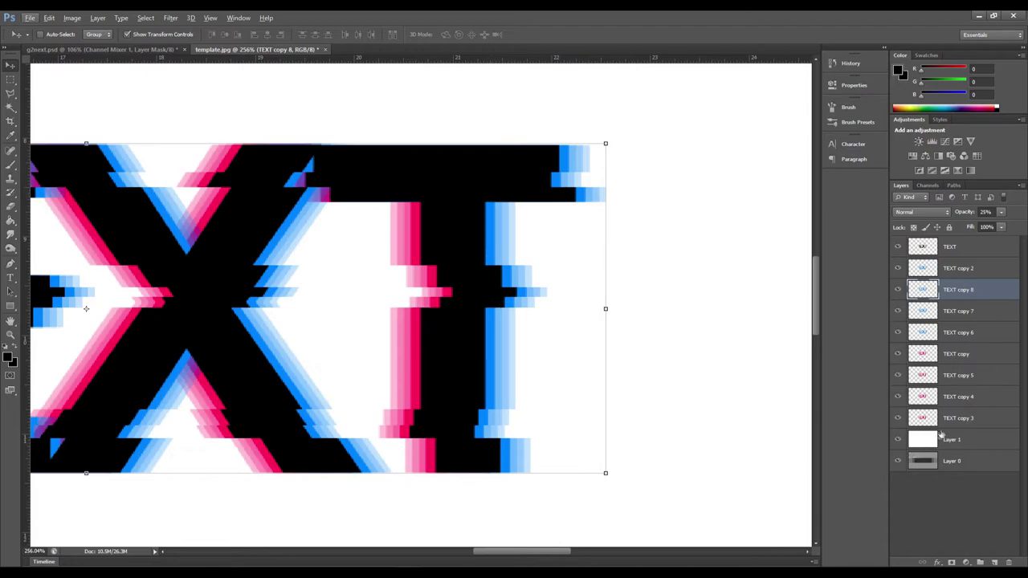
{"action": "left_click", "coordinate": [964, 378]}
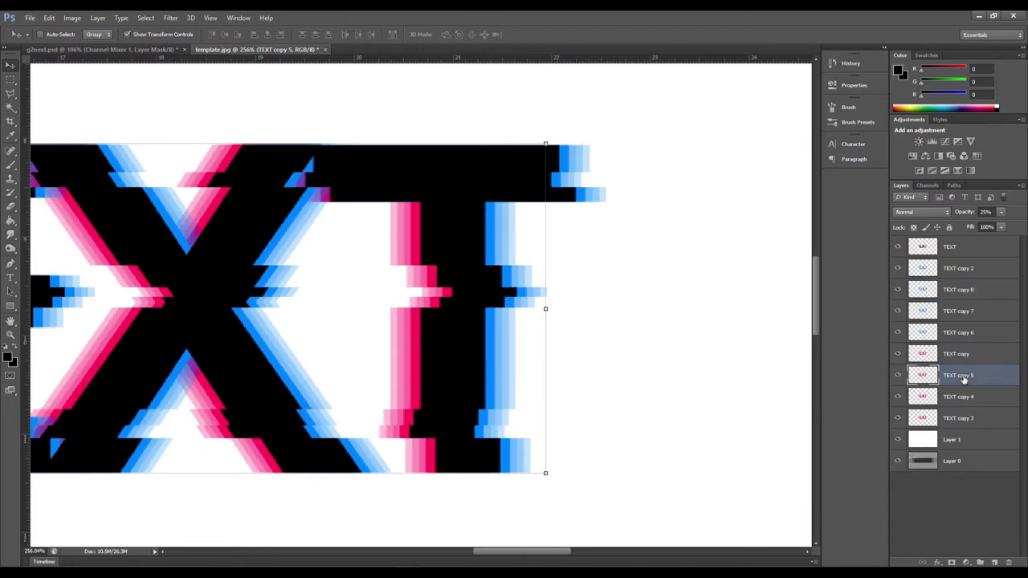
{"action": "left_click", "coordinate": [964, 424]}
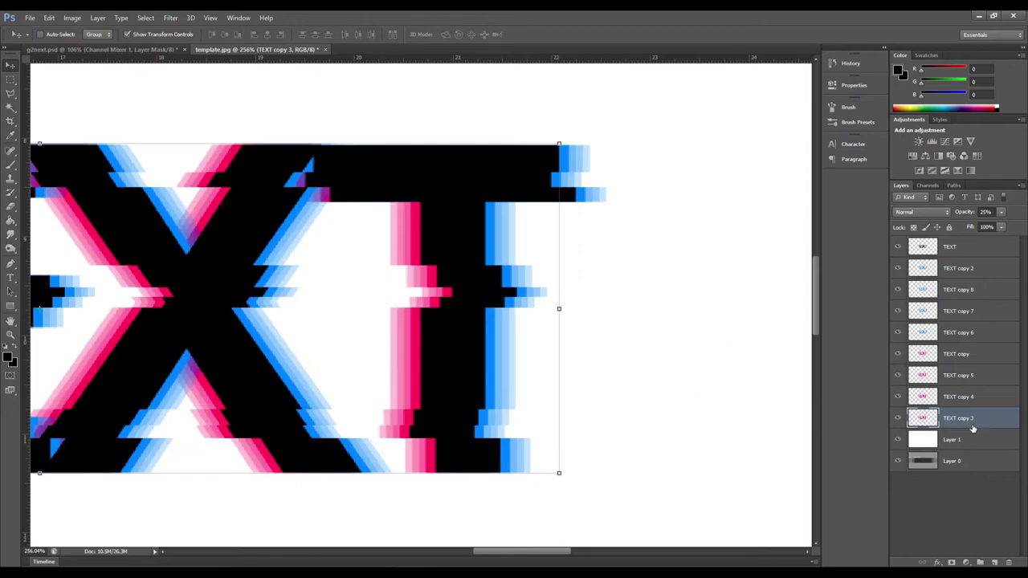
{"action": "scroll", "coordinate": [406, 325], "scroll_direction": "down", "scroll_amount": 2}
{"action": "scroll", "coordinate": [406, 328], "scroll_direction": "up", "scroll_amount": 5}
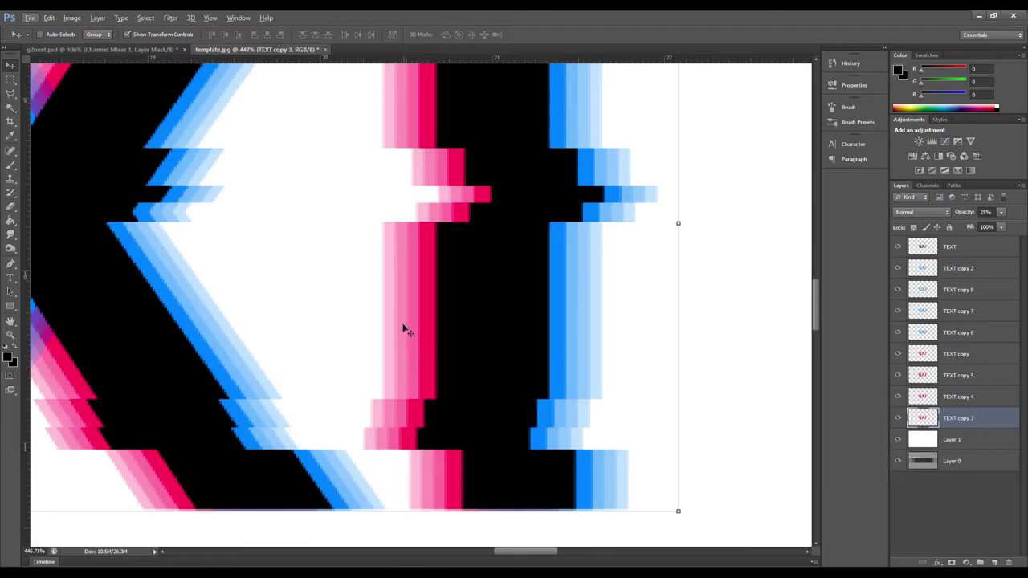
{"action": "scroll", "coordinate": [404, 328], "scroll_direction": "down", "scroll_amount": 4}
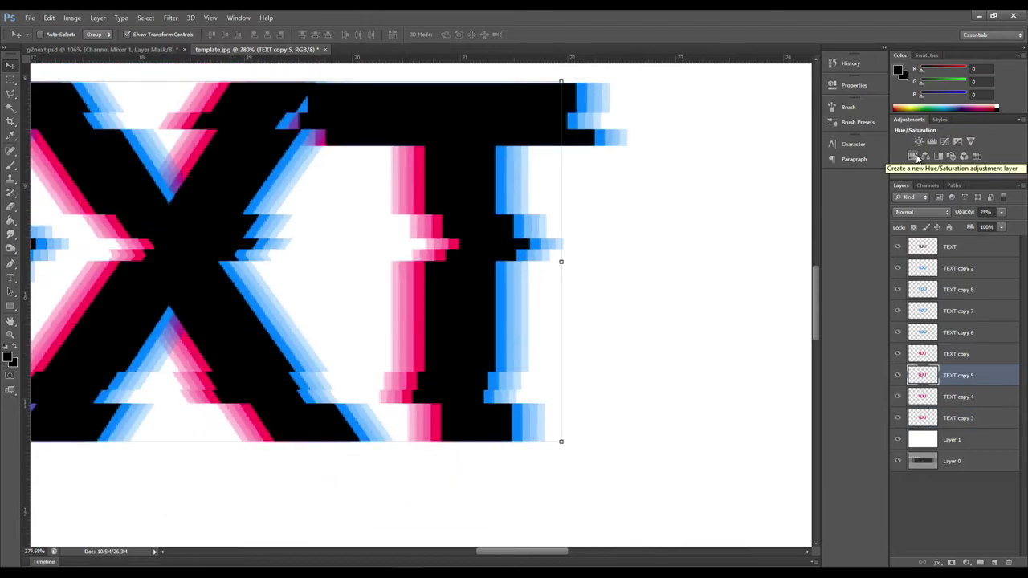
Step: Add a Hue/Saturation adjustment clipped to the TEXT copy 5 layer and set its Hue to +64
{"action": "left_click", "coordinate": [917, 158]}
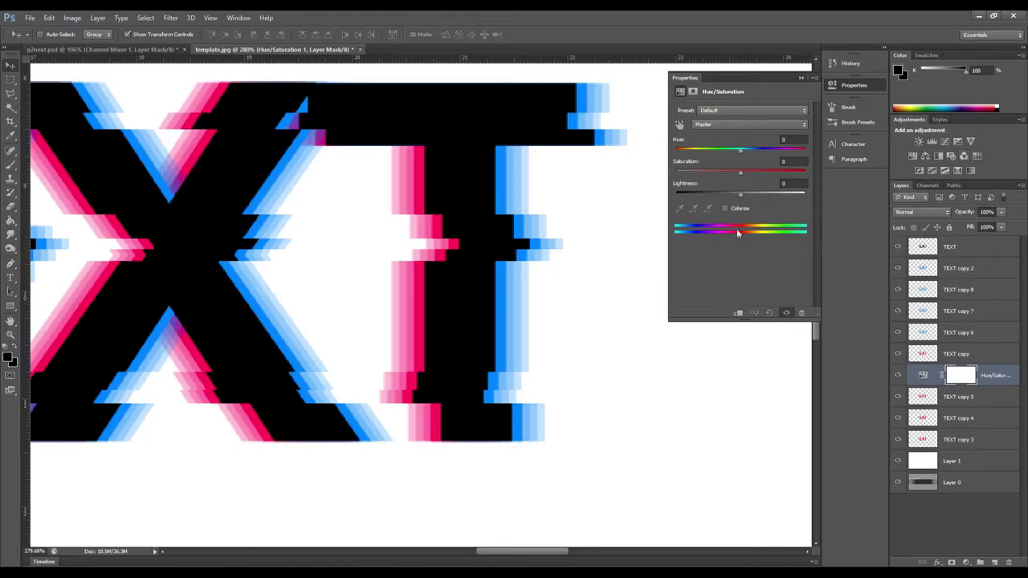
{"action": "left_click", "coordinate": [737, 313]}
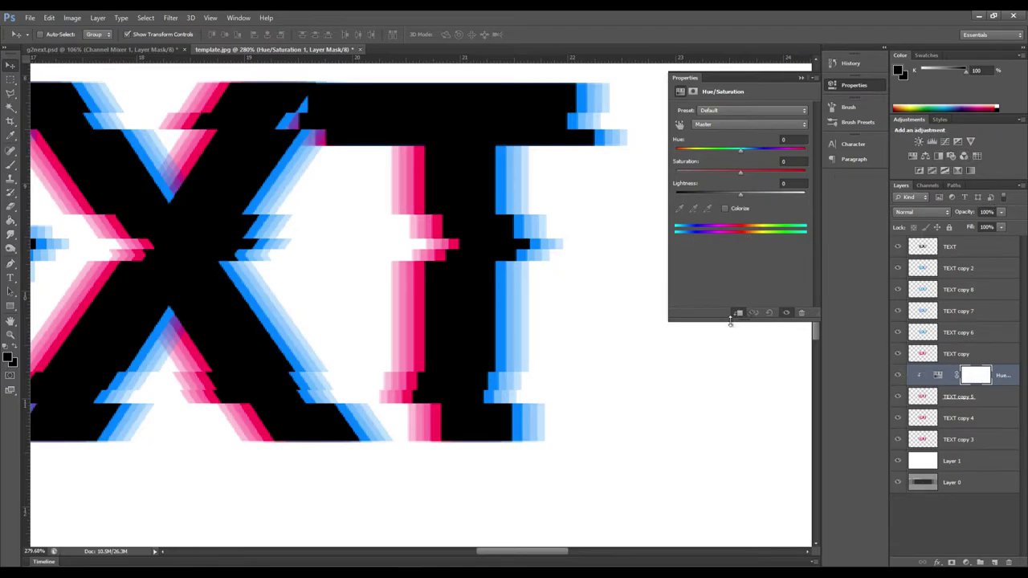
{"action": "left_click_drag", "start_coordinate": [740, 150], "coordinate": [775, 143]}
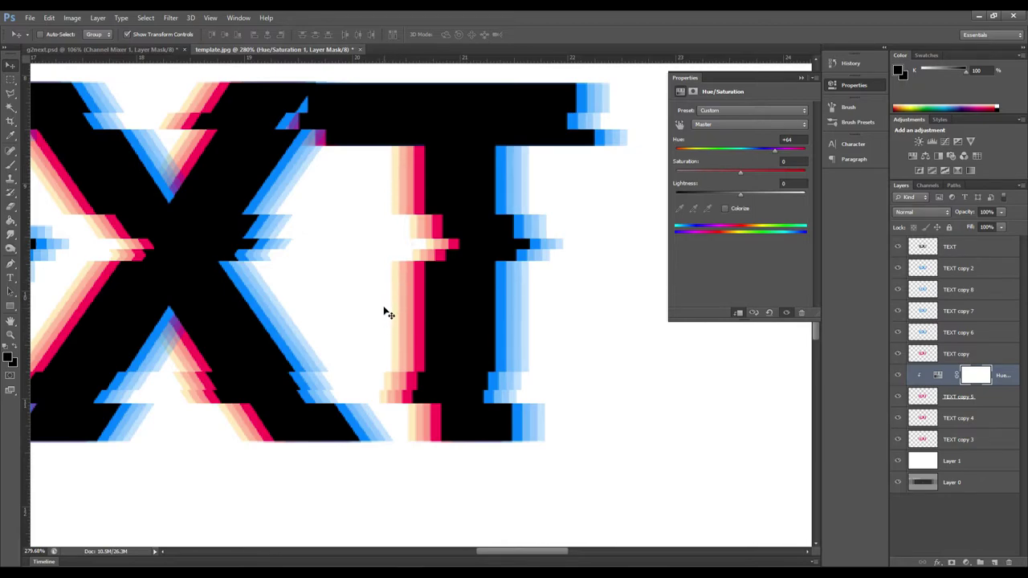
{"action": "left_click", "coordinate": [801, 78]}
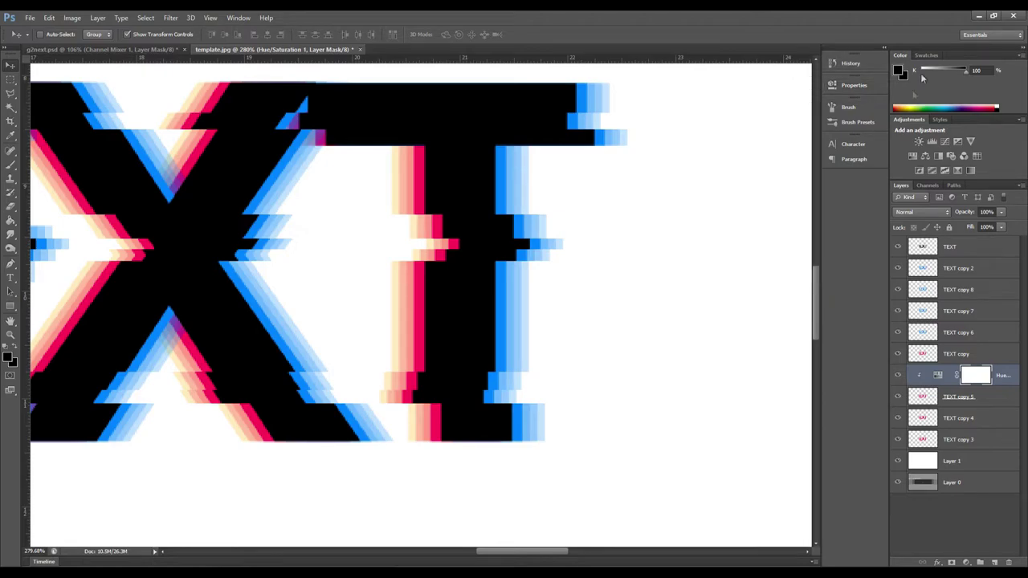
{"action": "scroll", "coordinate": [406, 318], "scroll_direction": "down", "scroll_amount": 5}
{"action": "scroll", "coordinate": [492, 285], "scroll_direction": "up", "scroll_amount": 4}
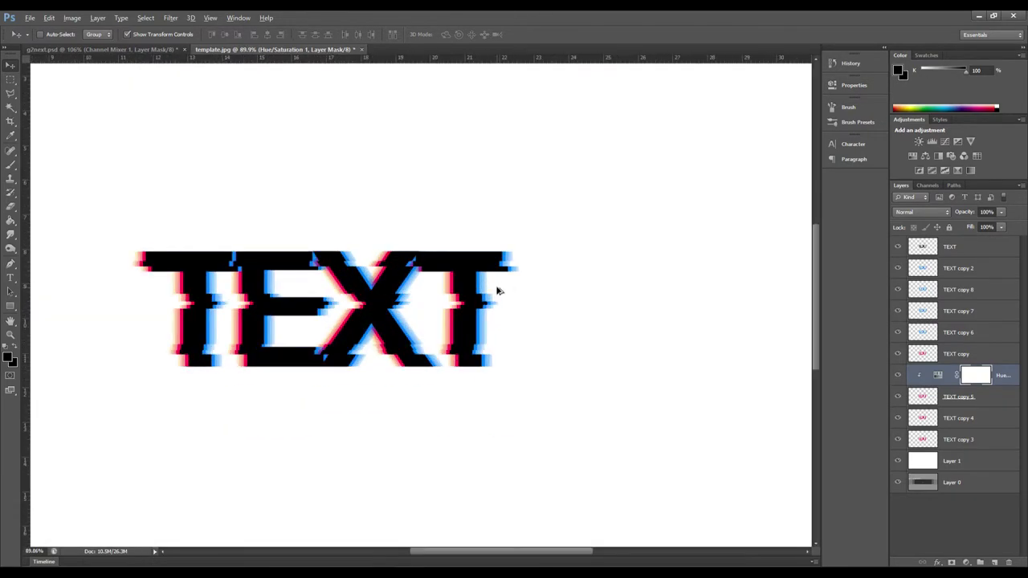
{"action": "scroll", "coordinate": [492, 285], "scroll_direction": "up", "scroll_amount": 1}
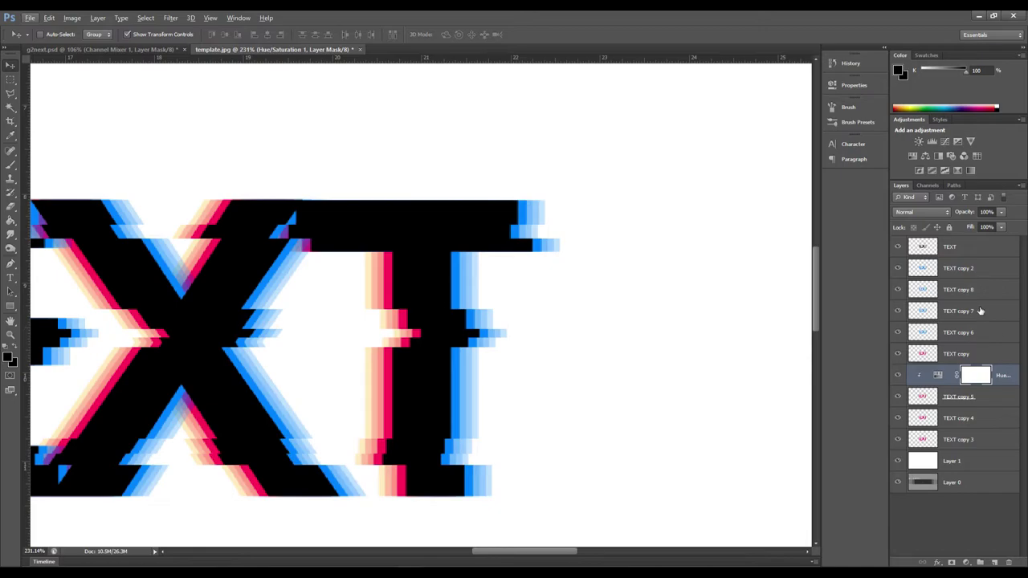
Step: Go through the blue TEXT copies and toggle TEXT copy 8's visibility to identify which layer forms the outermost faded fringe
{"action": "left_click", "coordinate": [979, 334]}
{"action": "left_click", "coordinate": [1002, 381]}
{"action": "left_click", "coordinate": [986, 336]}
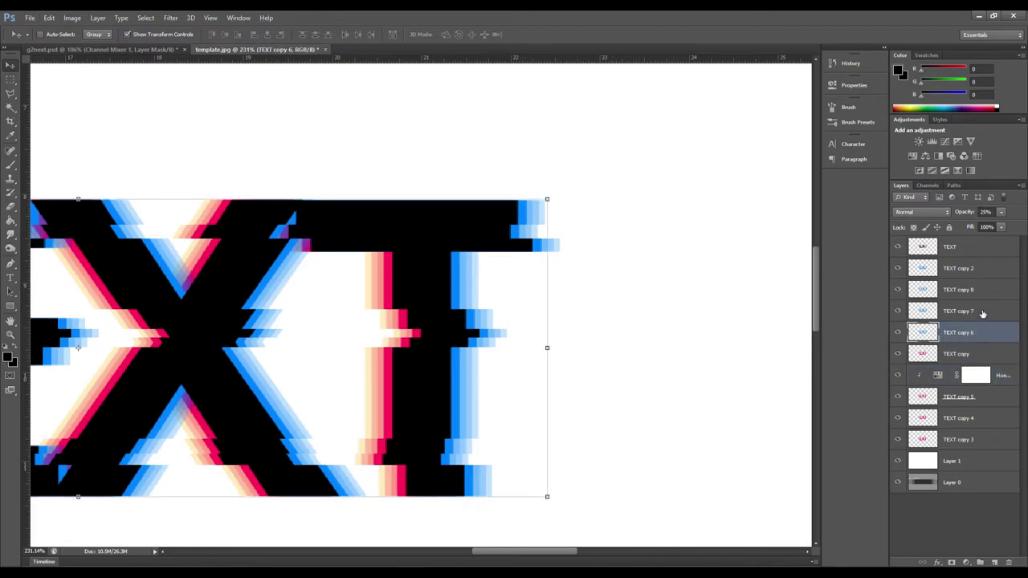
{"action": "left_click", "coordinate": [983, 312]}
{"action": "left_click", "coordinate": [983, 292]}
{"action": "left_click", "coordinate": [979, 272]}
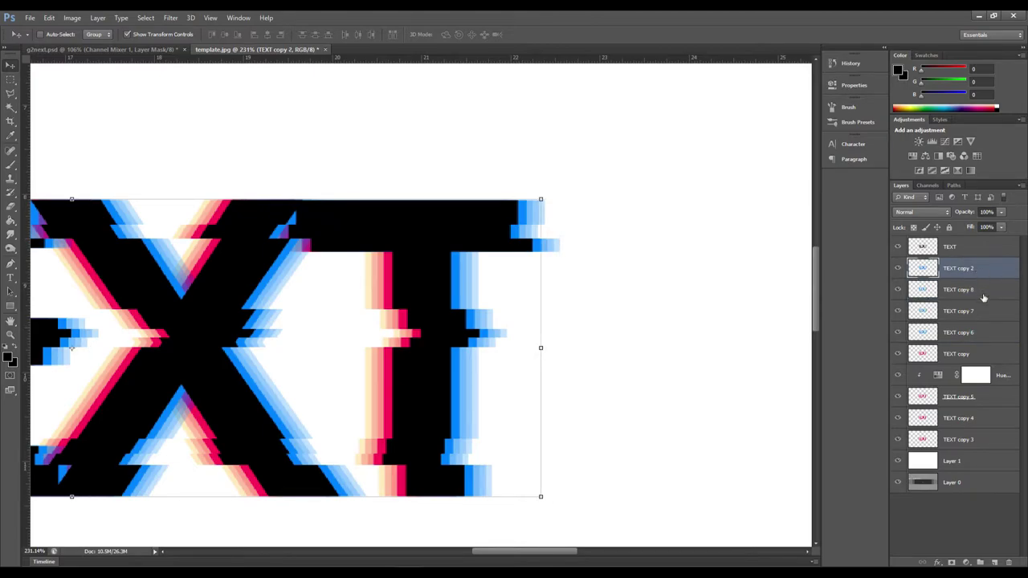
{"action": "left_click", "coordinate": [983, 292]}
{"action": "scroll", "coordinate": [643, 249], "scroll_direction": "up", "scroll_amount": 2}
{"action": "left_click", "coordinate": [897, 290]}
{"action": "left_click", "coordinate": [898, 291]}
{"action": "scroll", "coordinate": [311, 261], "scroll_direction": "down", "scroll_amount": 2}
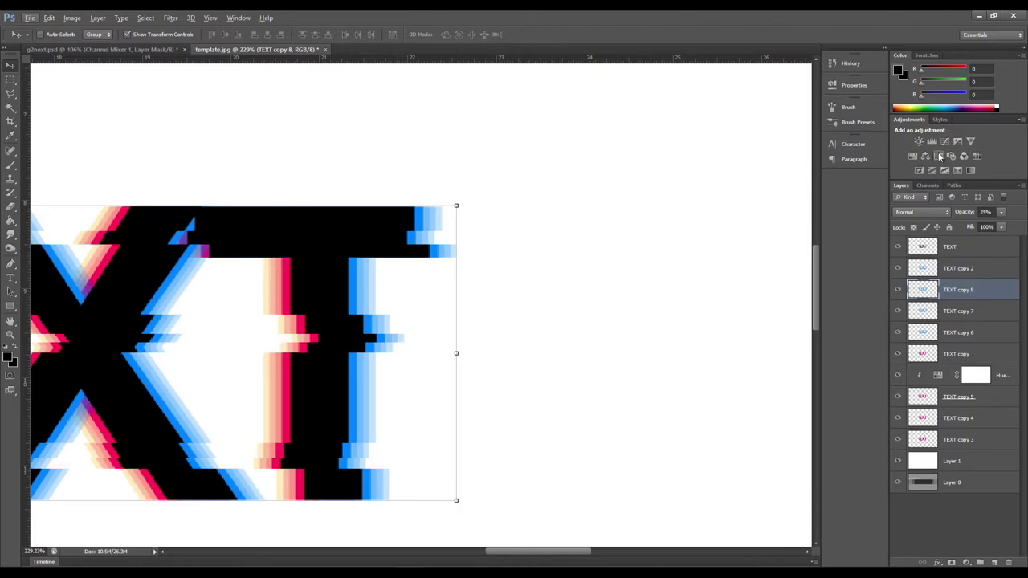
Step: Add a Hue/Saturation adjustment clipped to the TEXT copy 8 layer and set its Hue to -45
{"action": "left_click", "coordinate": [912, 156]}
{"action": "left_click", "coordinate": [740, 313]}
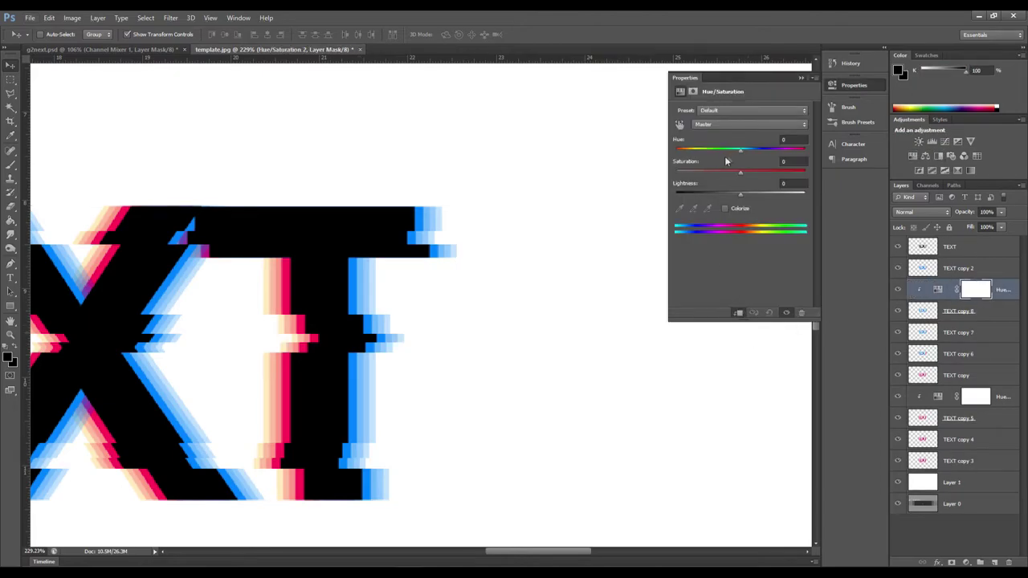
{"action": "left_click_drag", "start_coordinate": [742, 153], "coordinate": [712, 148]}
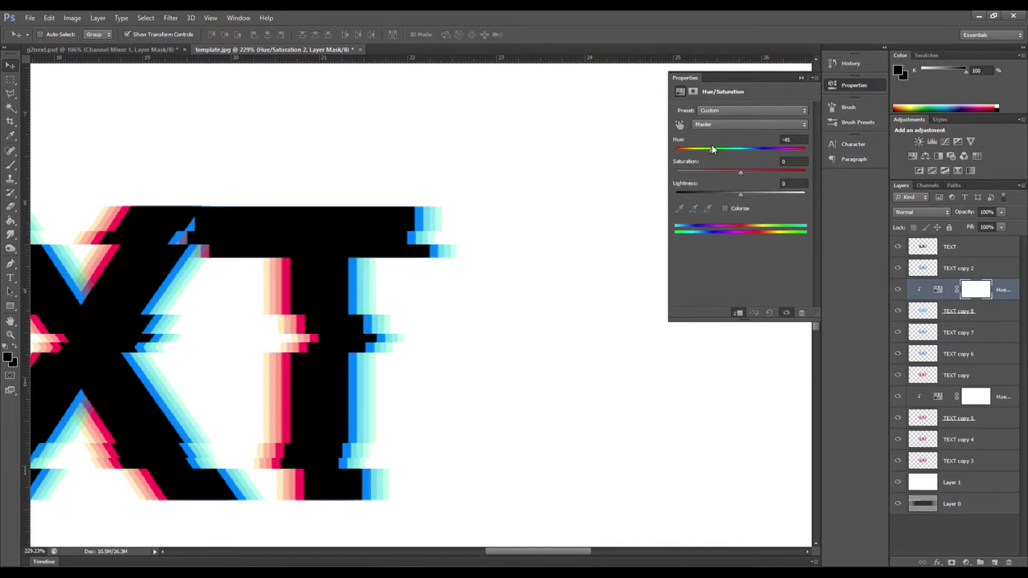
Step: Examine the recoloured fringes around the word TEXT, both in the full image and close up
{"action": "key", "text": "ctrl+0"}
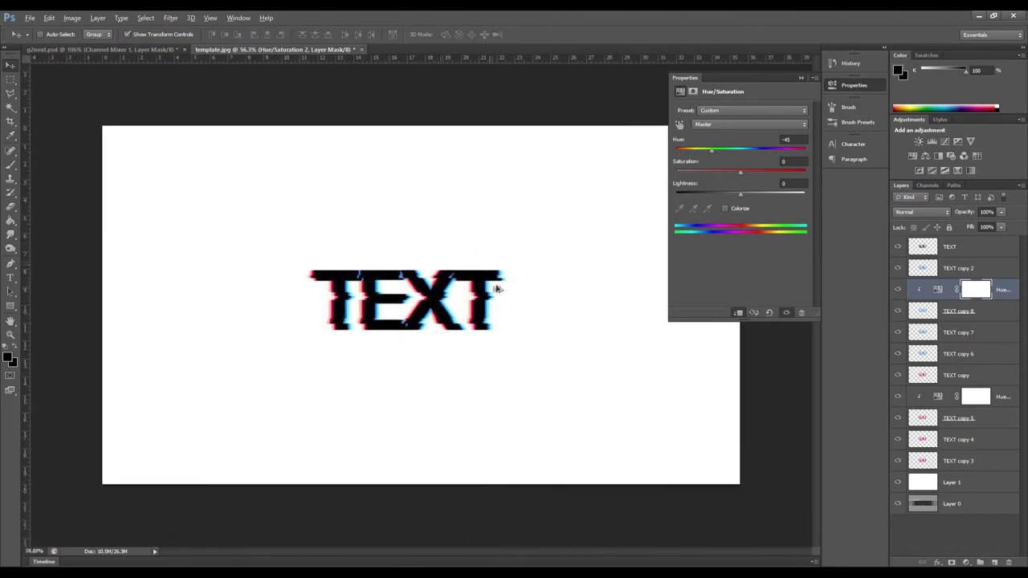
{"action": "scroll", "coordinate": [546, 274], "scroll_direction": "up", "scroll_amount": 5}
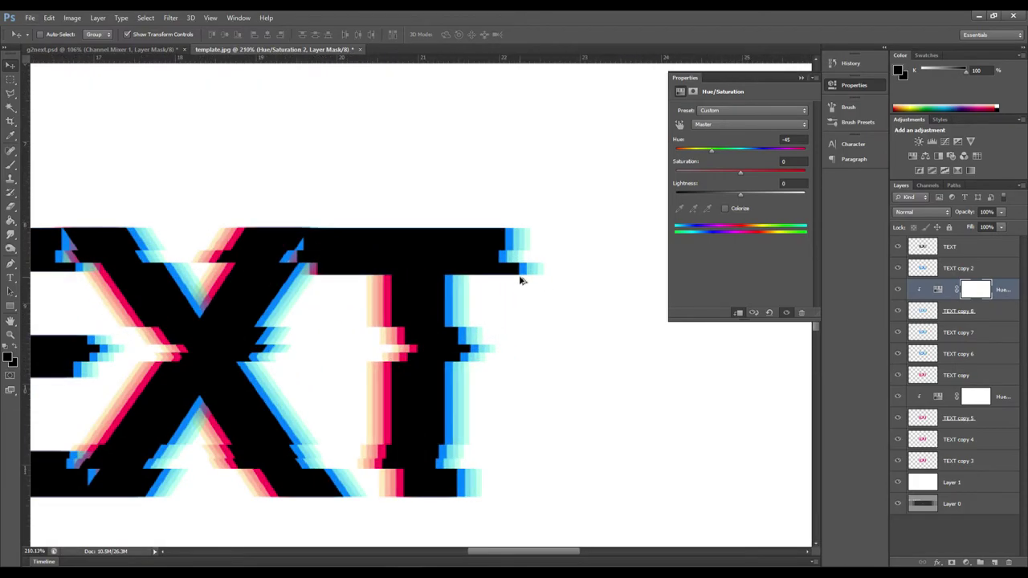
{"action": "scroll", "coordinate": [541, 273], "scroll_direction": "up", "scroll_amount": 2}
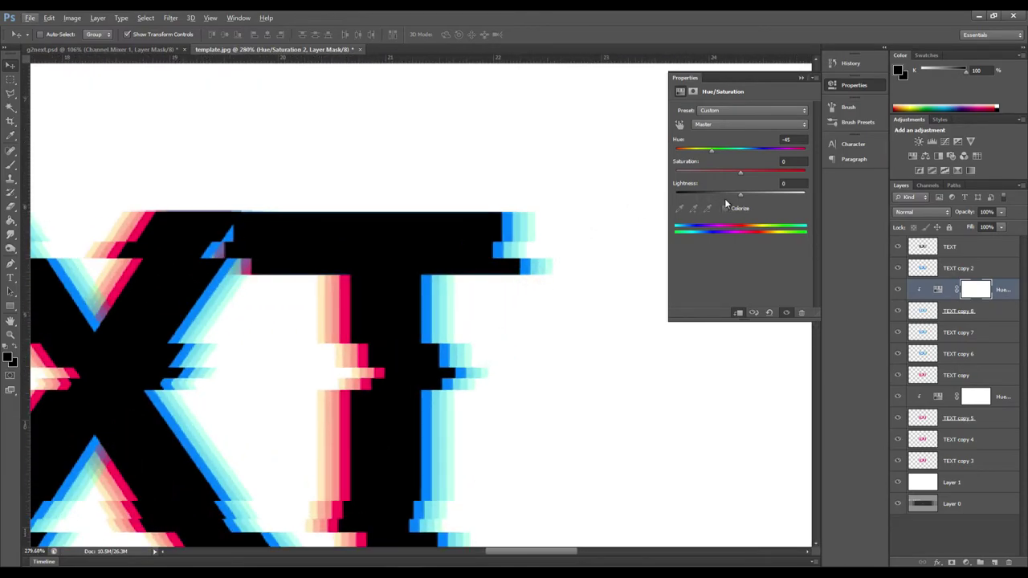
{"action": "left_click", "coordinate": [801, 77]}
{"action": "scroll", "coordinate": [498, 306], "scroll_direction": "down", "scroll_amount": 8}
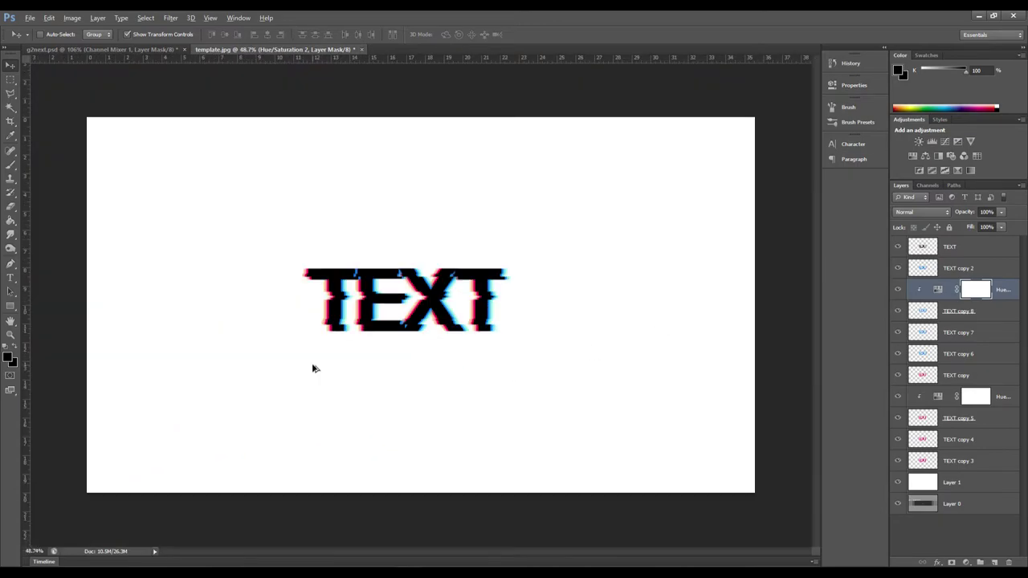
{"action": "scroll", "coordinate": [444, 294], "scroll_direction": "up", "scroll_amount": 1}
{"action": "scroll", "coordinate": [443, 315], "scroll_direction": "down", "scroll_amount": 2}
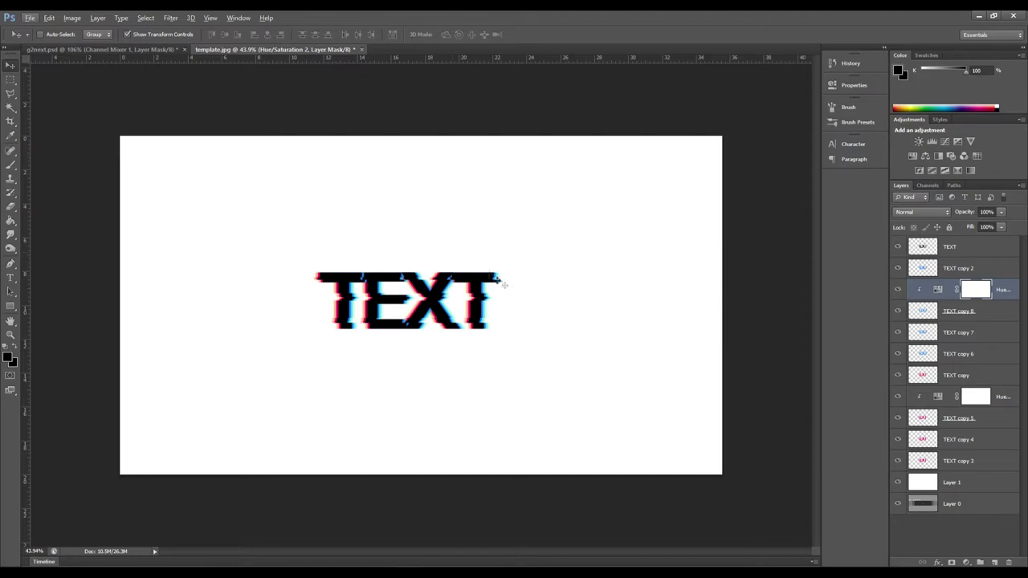
{"action": "scroll", "coordinate": [490, 291], "scroll_direction": "up", "scroll_amount": 2}
{"action": "scroll", "coordinate": [494, 293], "scroll_direction": "up", "scroll_amount": 2}
{"action": "scroll", "coordinate": [510, 260], "scroll_direction": "down", "scroll_amount": 2}
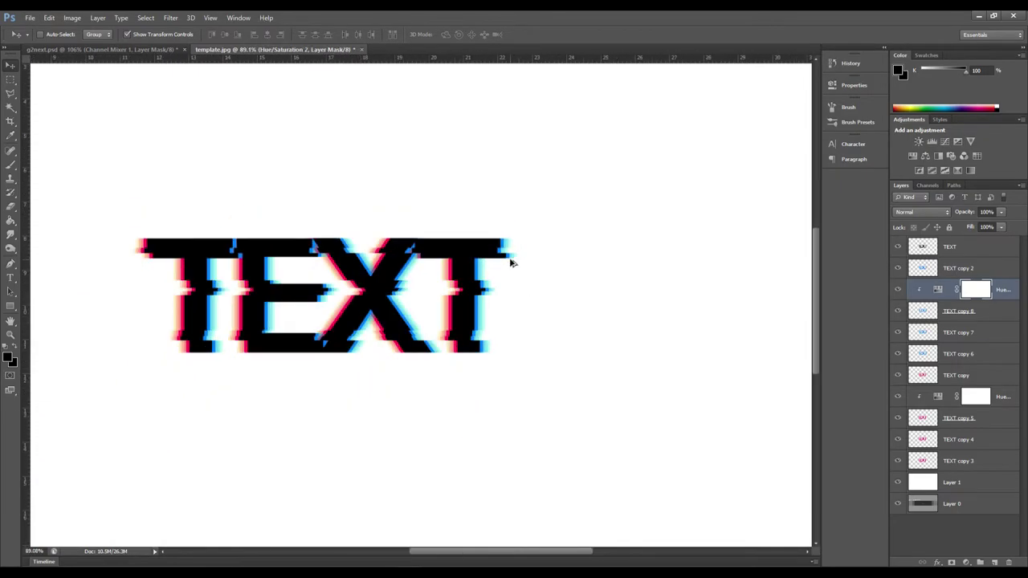
{"action": "scroll", "coordinate": [514, 257], "scroll_direction": "up", "scroll_amount": 3}
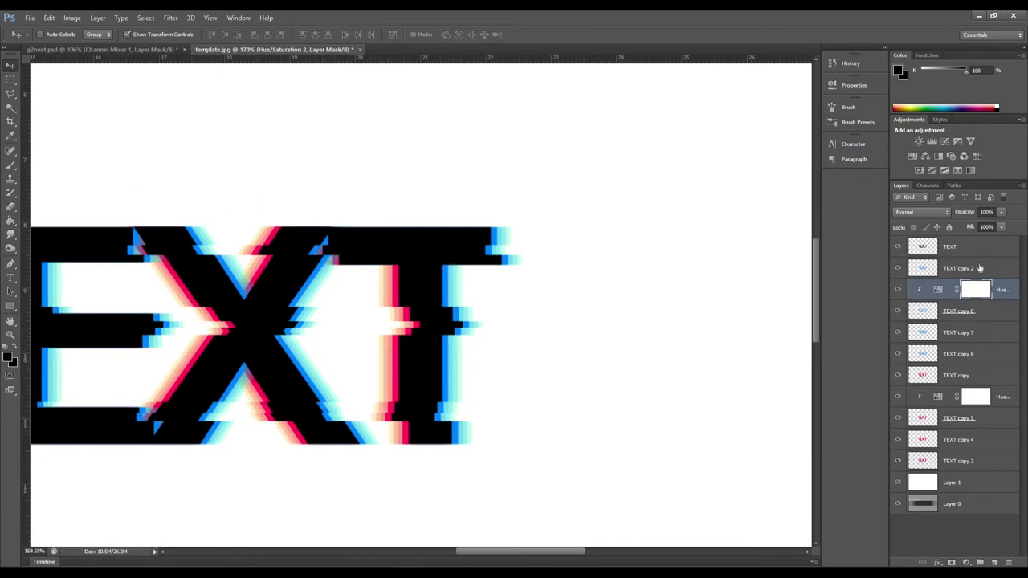
Step: Merge the blue layers from TEXT copy 2 down to TEXT copy 6, including their hue adjustment, into one layer
{"action": "left_click", "coordinate": [962, 268]}
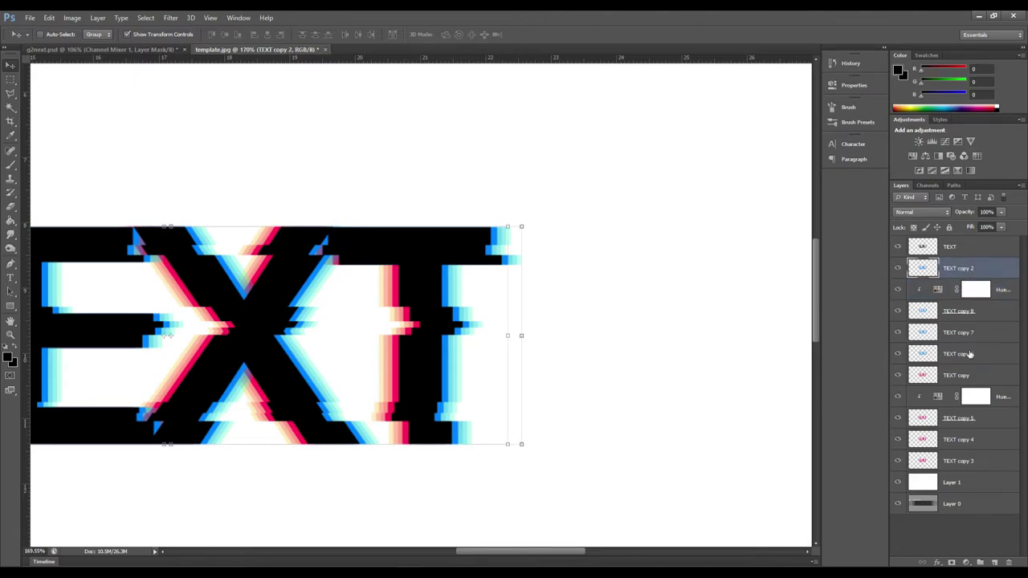
{"action": "left_click", "coordinate": [969, 354], "text": "shift"}
{"action": "right_click", "coordinate": [970, 354]}
{"action": "left_click", "coordinate": [892, 397]}
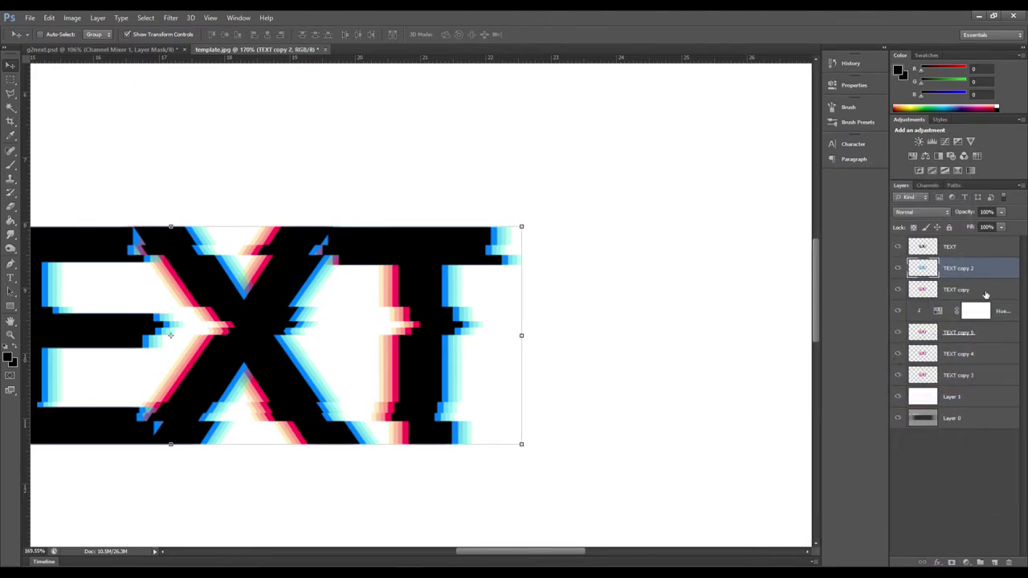
Step: Merge the red layers from TEXT copy down to TEXT copy 3, including their hue adjustment, into one layer
{"action": "left_click", "coordinate": [986, 294]}
{"action": "left_click", "coordinate": [972, 377], "text": "shift"}
{"action": "right_click", "coordinate": [971, 378]}
{"action": "left_click", "coordinate": [857, 397]}
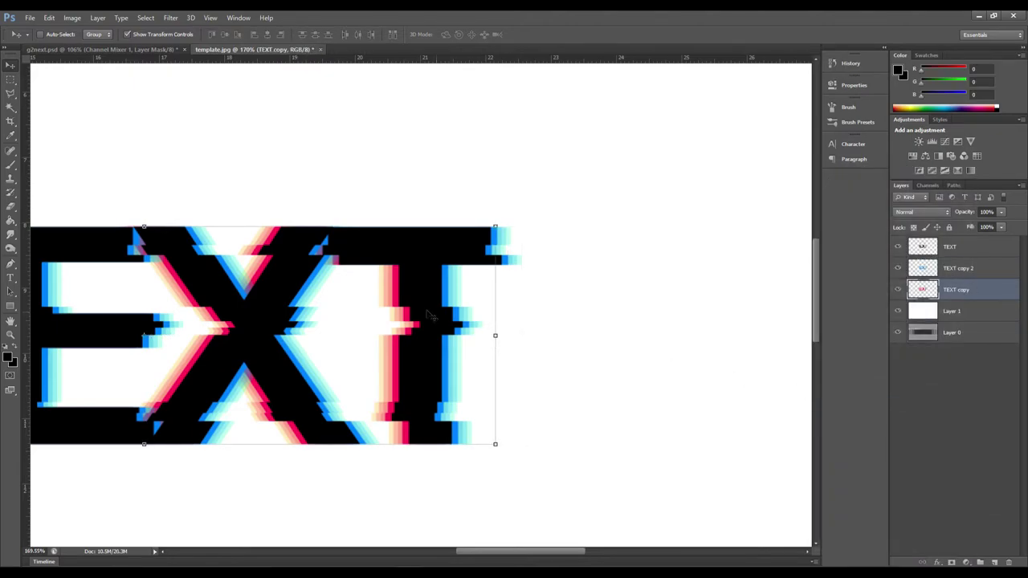
Step: Inspect the merged red, merged blue and black TEXT layers by toggling their visibility and viewing the word at different magnifications
{"action": "scroll", "coordinate": [430, 315], "scroll_direction": "down", "scroll_amount": 8}
{"action": "scroll", "coordinate": [441, 302], "scroll_direction": "up", "scroll_amount": 3}
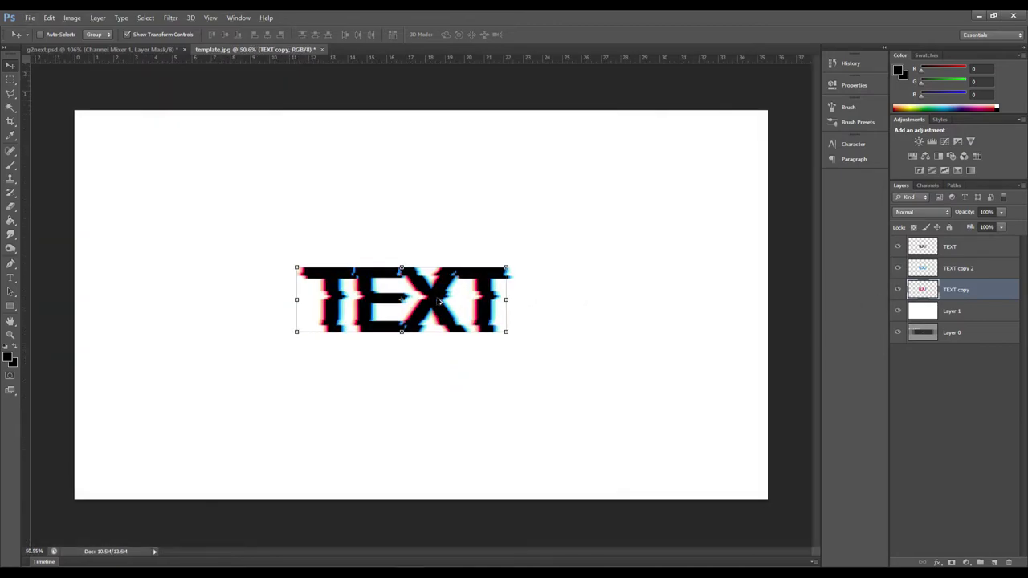
{"action": "left_click", "coordinate": [897, 290]}
{"action": "left_click", "coordinate": [897, 292]}
{"action": "mouse_move", "coordinate": [899, 272]}
{"action": "left_mouse_down"}
{"action": "mouse_move", "coordinate": [891, 296]}
{"action": "mouse_move", "coordinate": [897, 268]}
{"action": "left_mouse_up"}
{"action": "scroll", "coordinate": [428, 299], "scroll_direction": "down", "scroll_amount": 2}
{"action": "scroll", "coordinate": [428, 297], "scroll_direction": "up", "scroll_amount": 6}
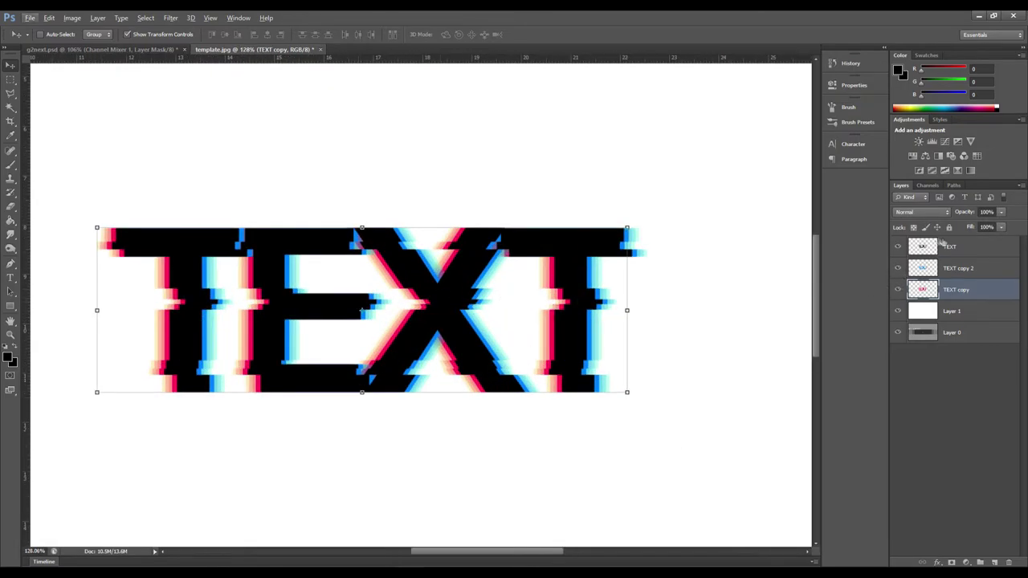
{"action": "left_click", "coordinate": [899, 247]}
{"action": "left_click", "coordinate": [898, 246]}
{"action": "scroll", "coordinate": [614, 319], "scroll_direction": "up", "scroll_amount": 1}
Step: Merge the blue TEXT copy 2 layer and the red TEXT copy layer into a single colour fringe layer
{"action": "left_click", "coordinate": [953, 253]}
{"action": "left_click", "coordinate": [963, 271]}
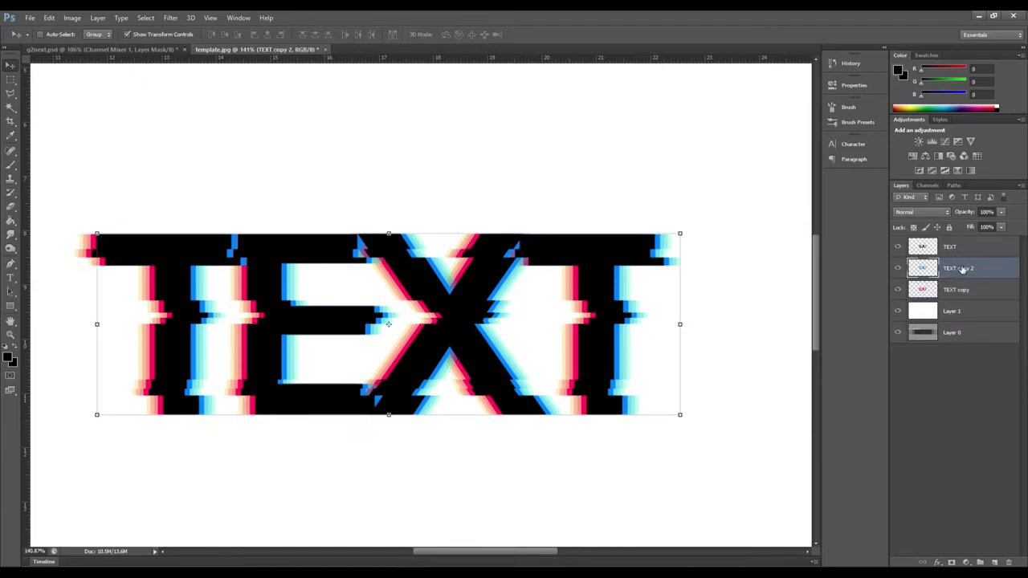
{"action": "right_click", "coordinate": [967, 294]}
{"action": "left_click", "coordinate": [999, 290]}
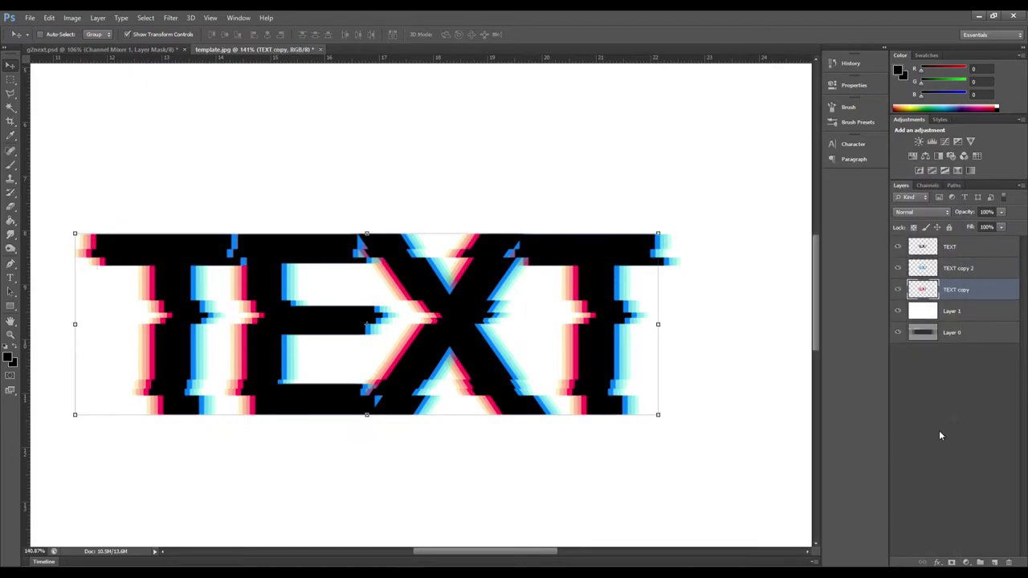
{"action": "left_click", "coordinate": [938, 427]}
{"action": "left_click", "coordinate": [972, 270]}
{"action": "left_click", "coordinate": [972, 291], "text": "shift"}
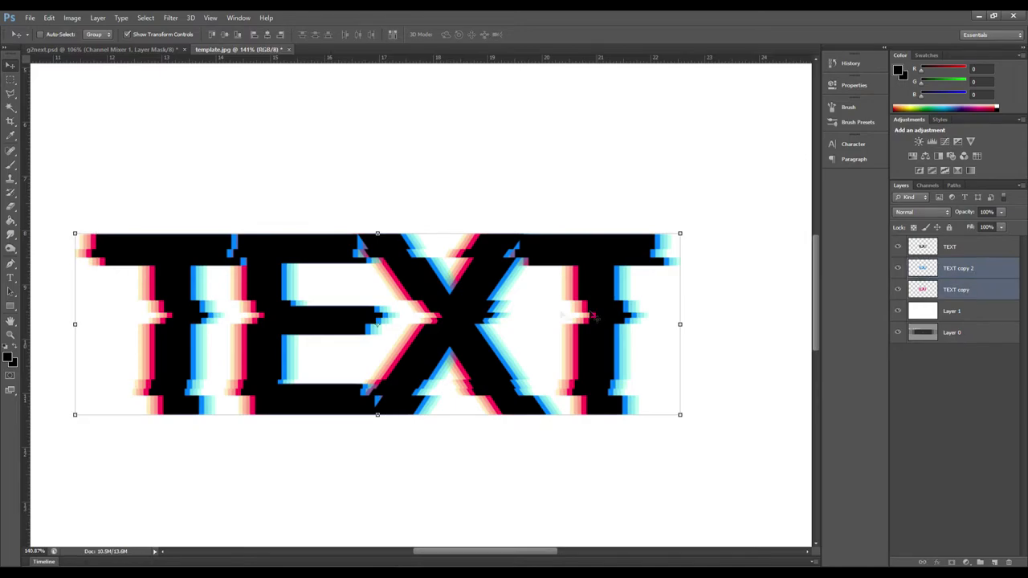
{"action": "scroll", "coordinate": [510, 302], "scroll_direction": "down", "scroll_amount": 6}
{"action": "scroll", "coordinate": [508, 302], "scroll_direction": "up", "scroll_amount": 6}
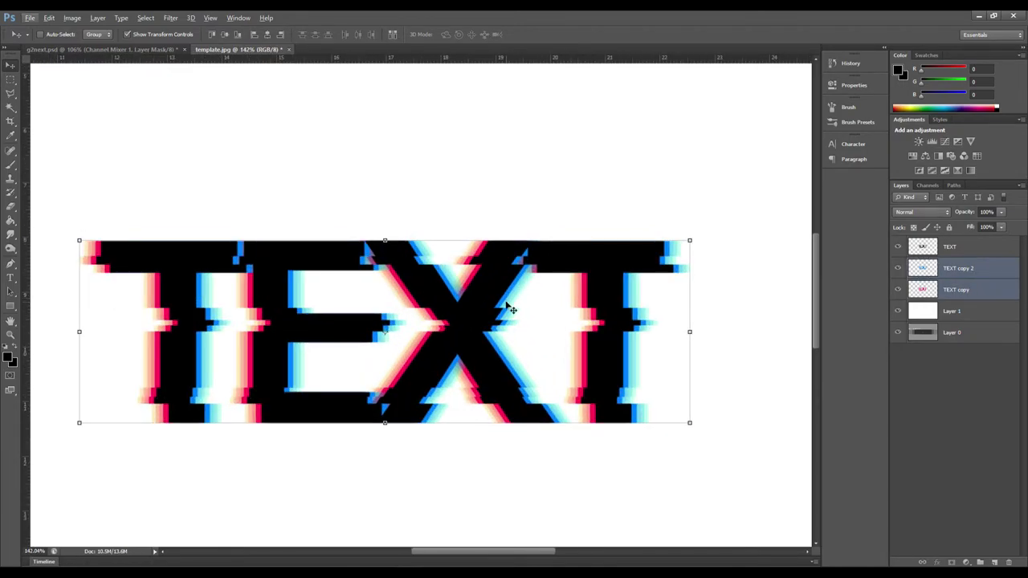
{"action": "right_click", "coordinate": [982, 270]}
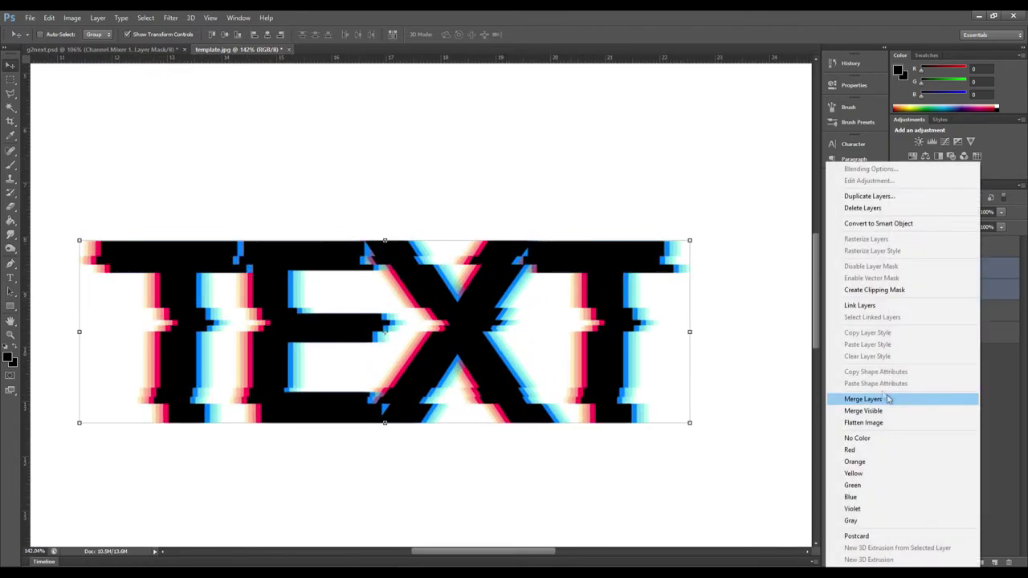
{"action": "left_click", "coordinate": [879, 400]}
Step: Apply a Motion Blur to the merged fringe layer at an angle of 0° with a distance of 3 pixels
{"action": "scroll", "coordinate": [508, 301], "scroll_direction": "down", "scroll_amount": 2}
{"action": "left_click", "coordinate": [170, 18]}
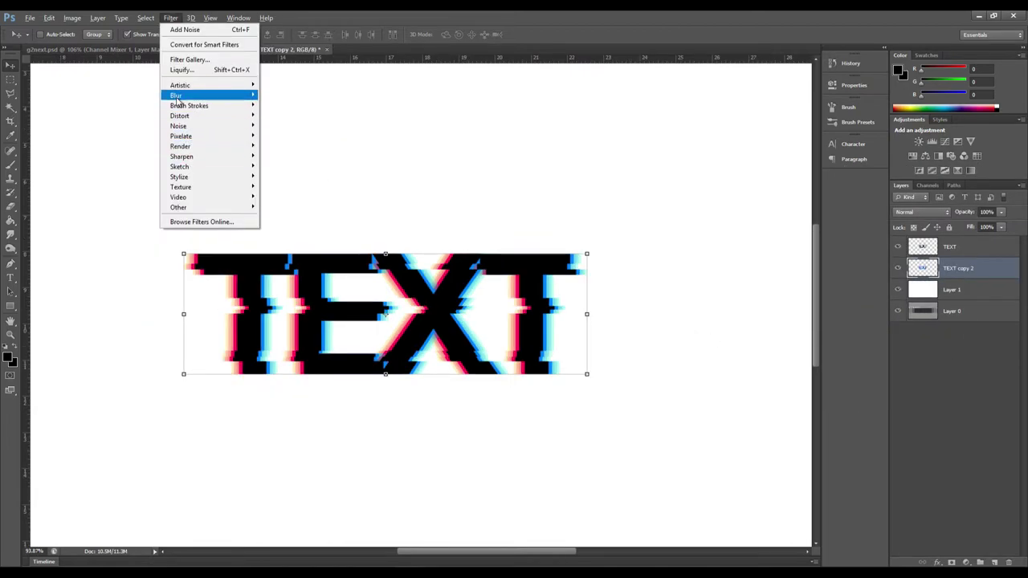
{"action": "mouse_move", "coordinate": [176, 96]}
{"action": "left_click", "coordinate": [285, 171]}
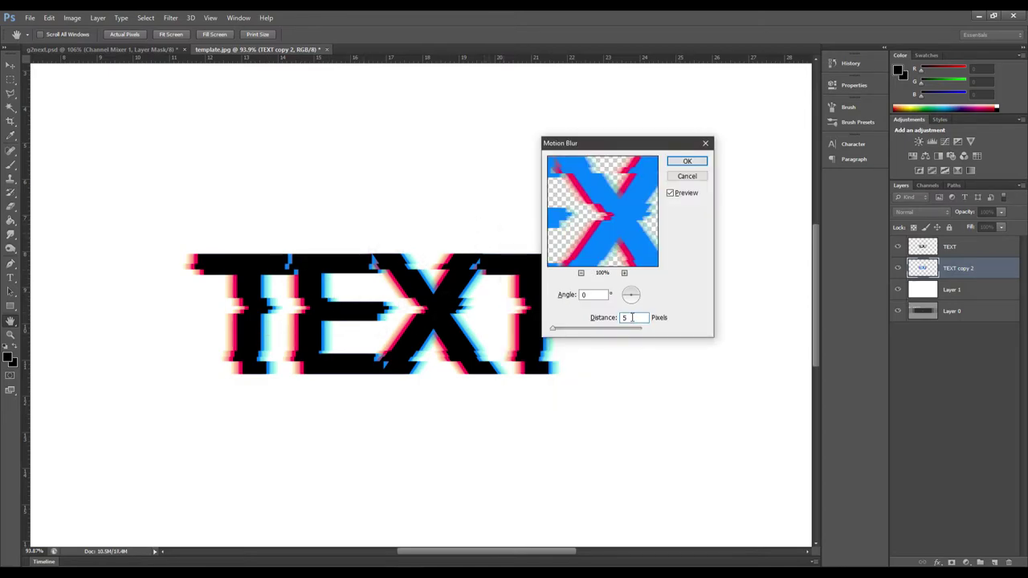
{"action": "type", "text": "4"}
{"action": "left_click_drag", "start_coordinate": [632, 317], "coordinate": [593, 318]}
{"action": "type", "text": "3"}
{"action": "left_click", "coordinate": [689, 163]}
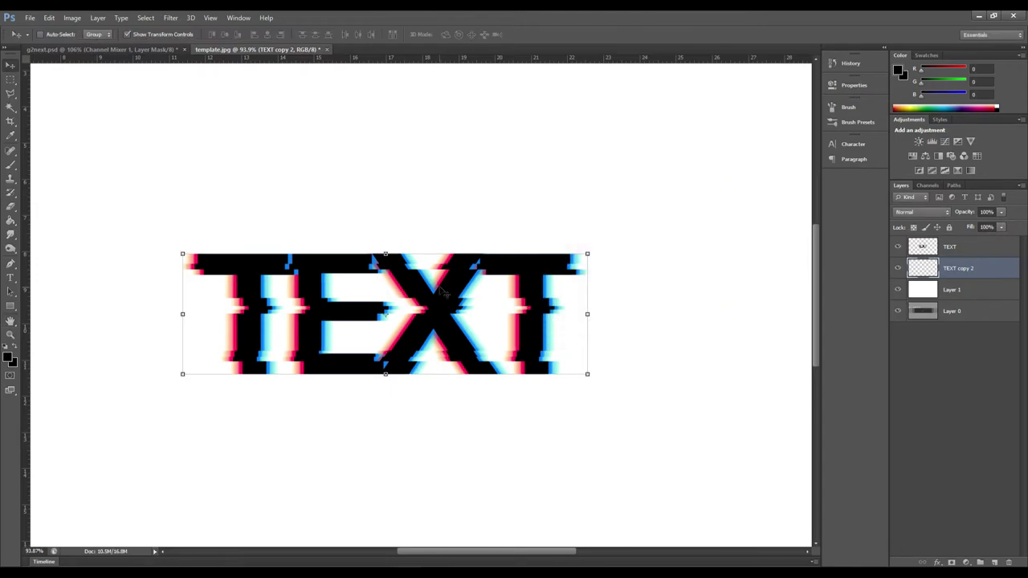
Step: Switch to the Rectangular Marquee tool and examine the blurred fringes around the word TEXT from far and near
{"action": "scroll", "coordinate": [420, 287], "scroll_direction": "down", "scroll_amount": 5}
{"action": "scroll", "coordinate": [421, 286], "scroll_direction": "up", "scroll_amount": 5}
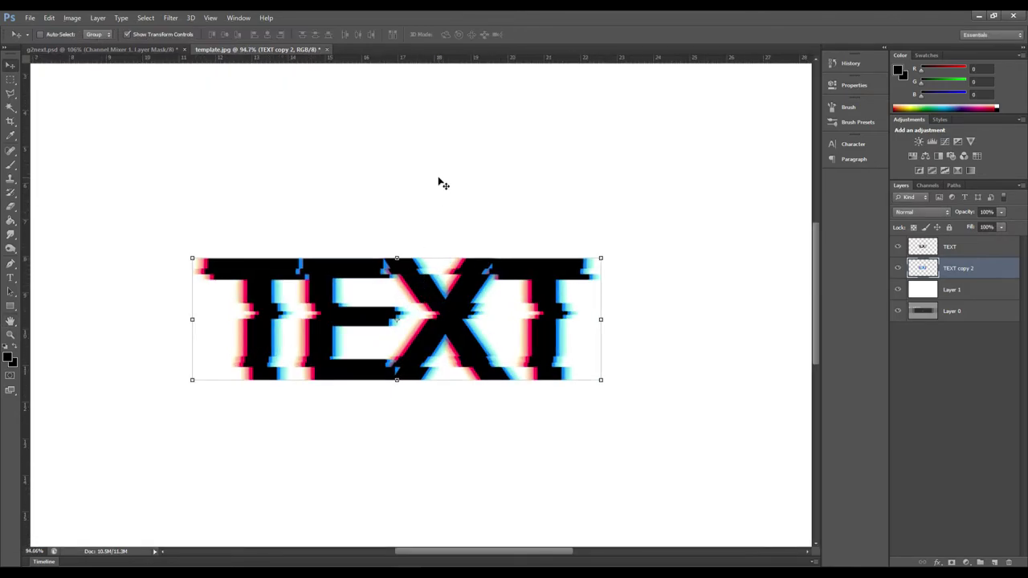
{"action": "key", "text": "m"}
{"action": "scroll", "coordinate": [448, 351], "scroll_direction": "down", "scroll_amount": 5}
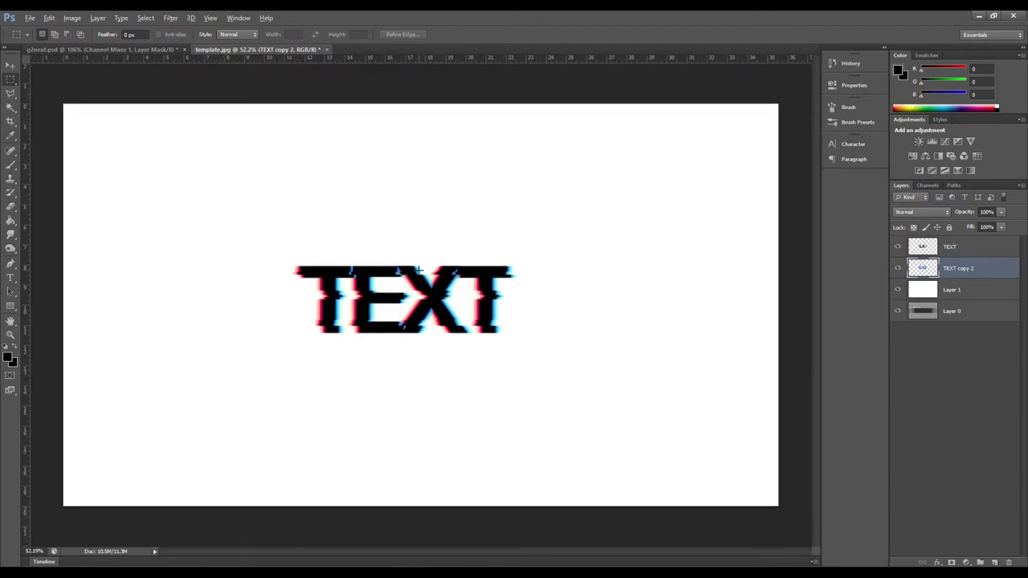
{"action": "scroll", "coordinate": [422, 273], "scroll_direction": "up", "scroll_amount": 4}
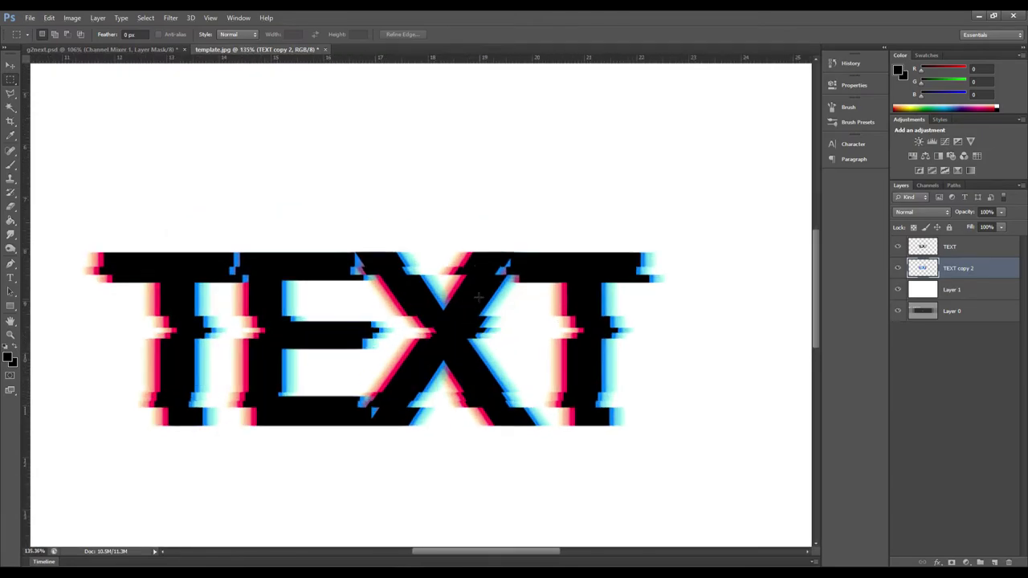
{"action": "scroll", "coordinate": [476, 302], "scroll_direction": "up", "scroll_amount": 2}
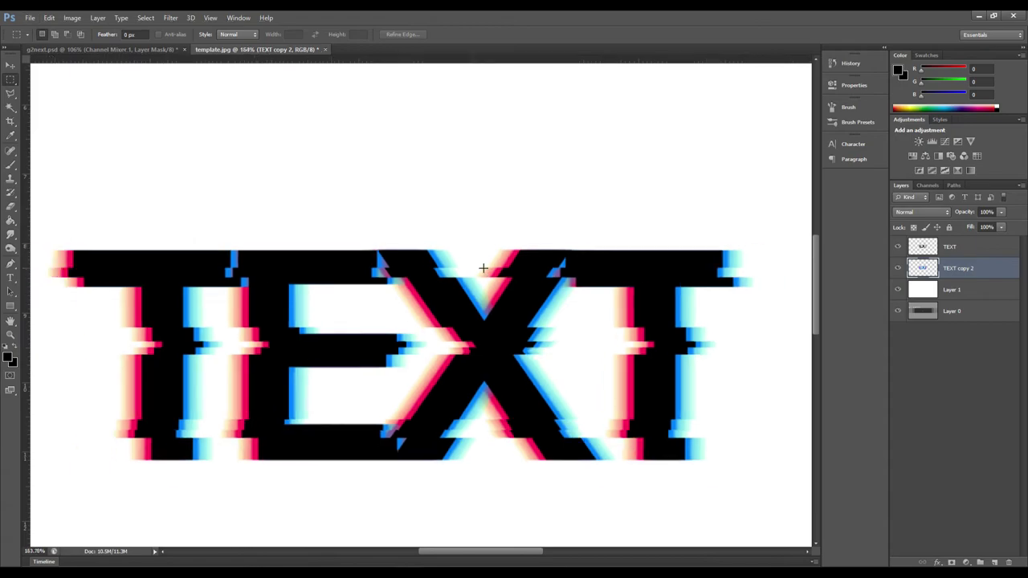
{"action": "scroll", "coordinate": [482, 268], "scroll_direction": "down", "scroll_amount": 2}
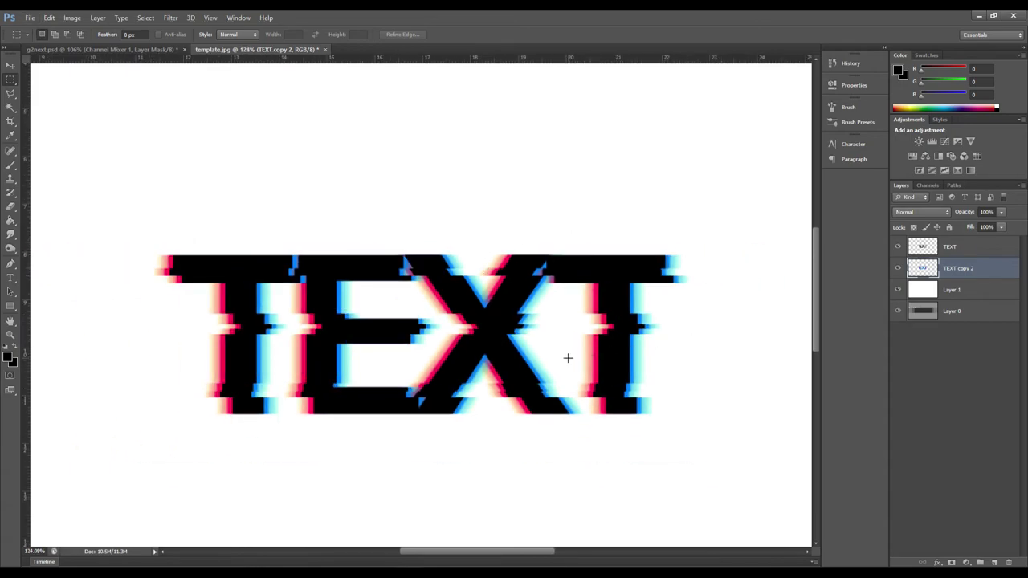
{"action": "scroll", "coordinate": [568, 358], "scroll_direction": "up", "scroll_amount": 3}
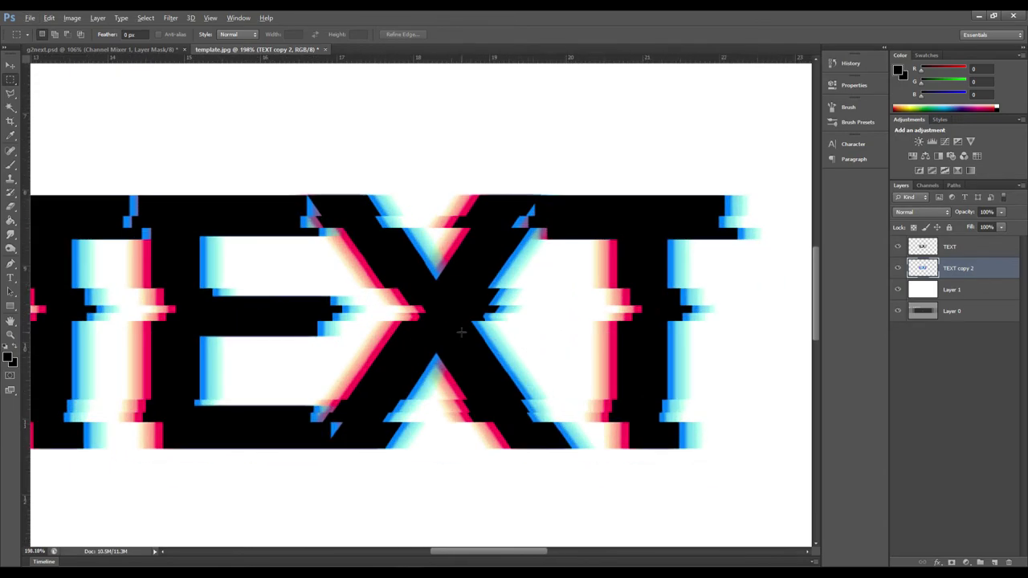
{"action": "scroll", "coordinate": [461, 332], "scroll_direction": "down", "scroll_amount": 2}
{"action": "scroll", "coordinate": [467, 286], "scroll_direction": "down", "scroll_amount": 1}
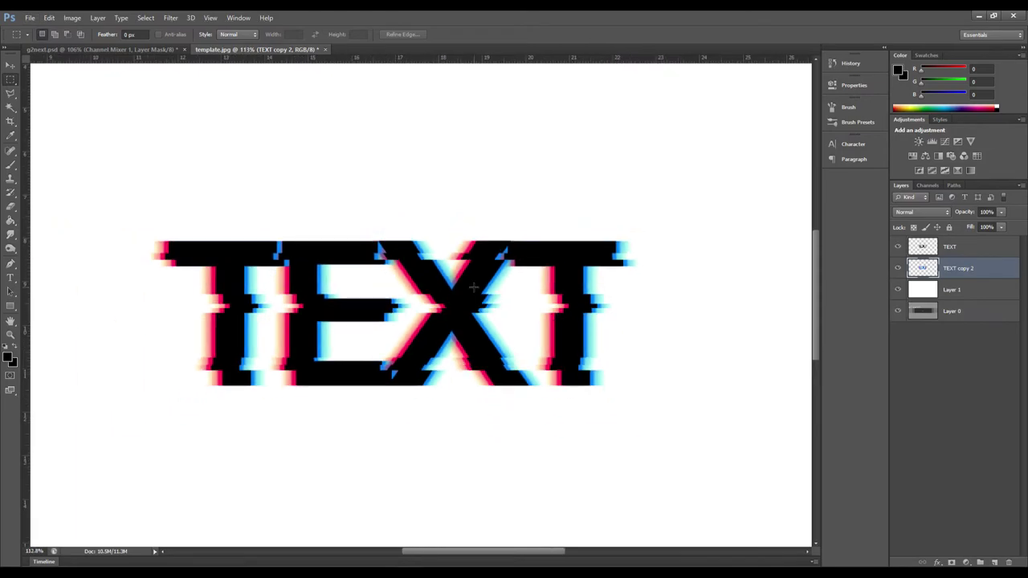
Step: Add a Channel Mixer clipped to the TEXT copy 2 layer and set Red to -7% in its Blue output channel
{"action": "left_click", "coordinate": [964, 156]}
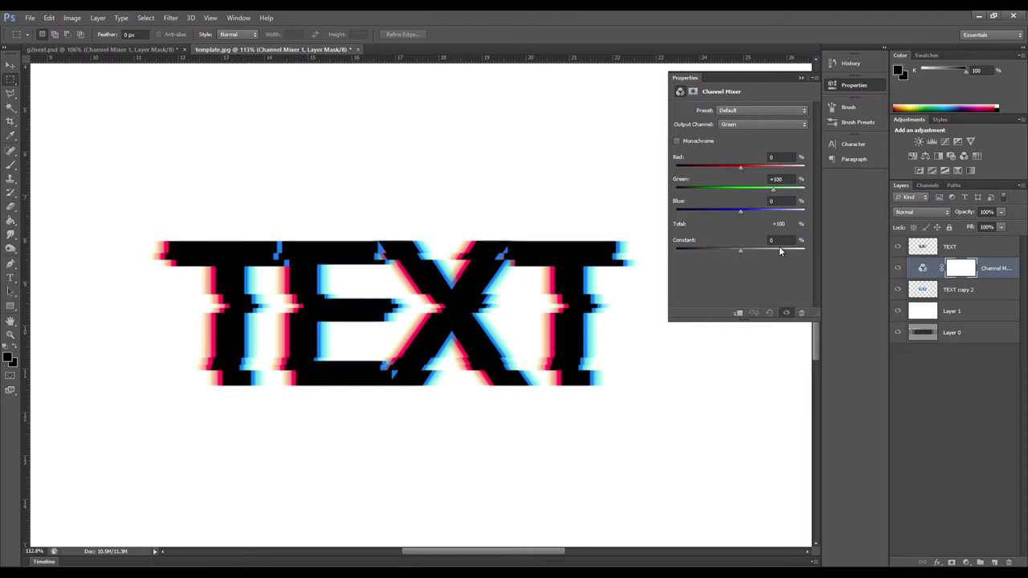
{"action": "left_click", "coordinate": [736, 311]}
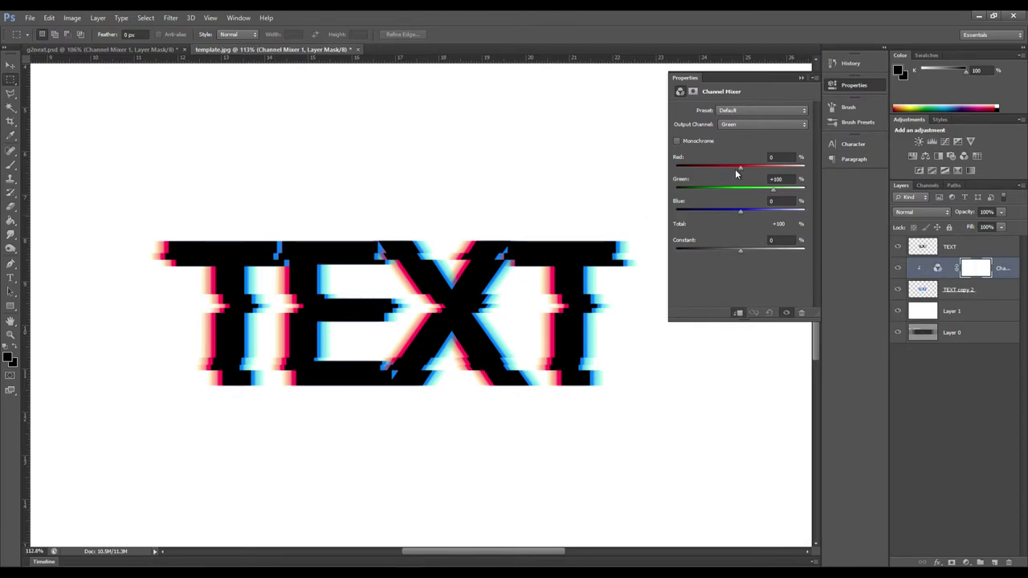
{"action": "left_click", "coordinate": [731, 126]}
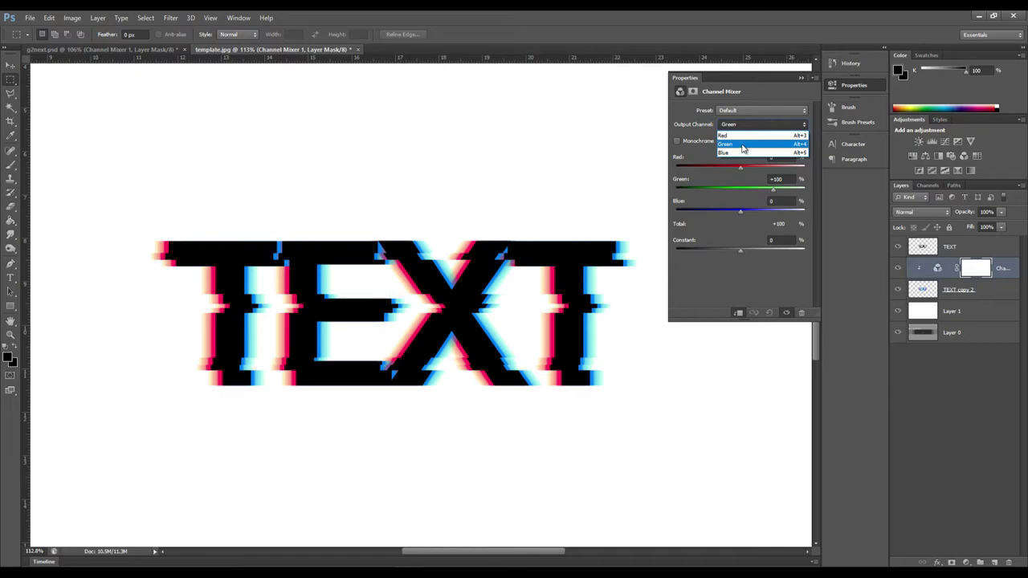
{"action": "left_click", "coordinate": [742, 152]}
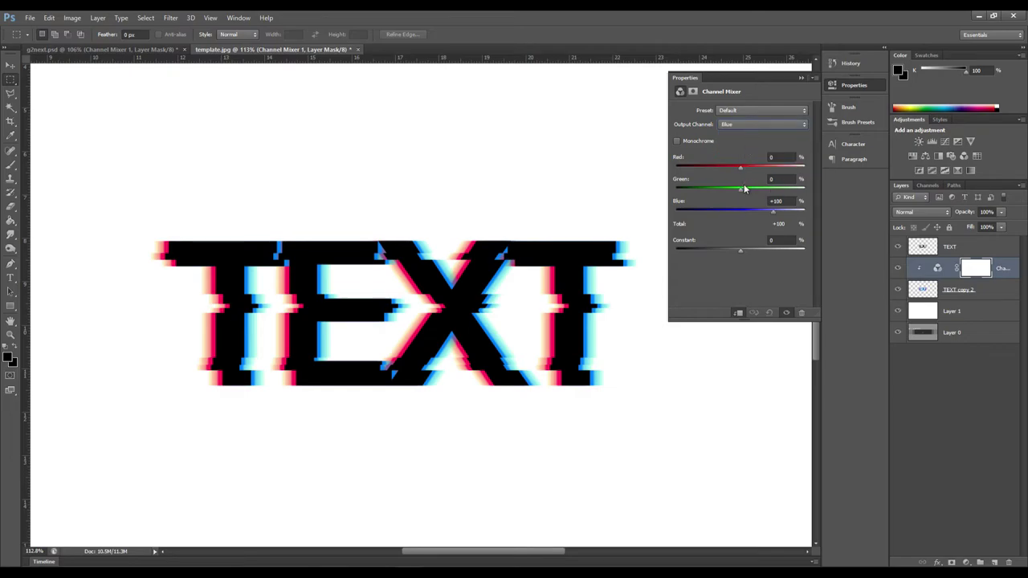
{"action": "left_click_drag", "start_coordinate": [740, 167], "coordinate": [736, 167]}
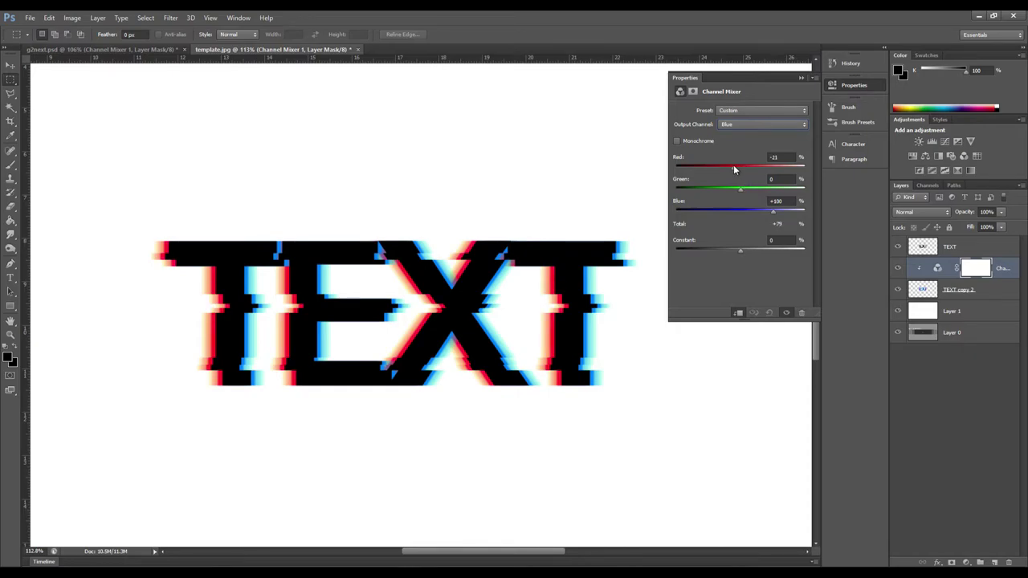
{"action": "key", "text": "ctrl+s"}
{"action": "left_click_drag", "start_coordinate": [734, 167], "coordinate": [734, 167]}
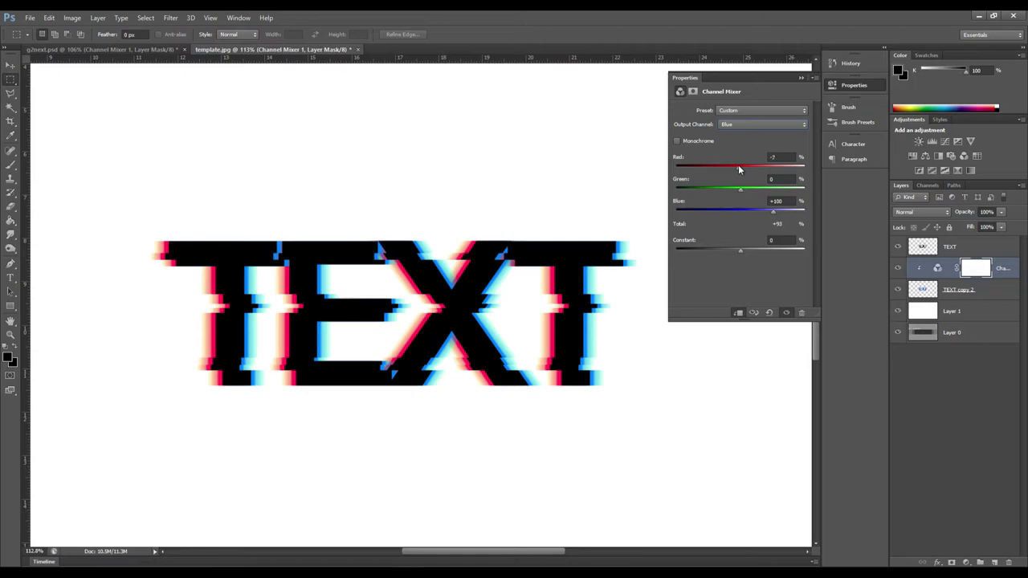
{"action": "left_click", "coordinate": [801, 78]}
Step: Merge the clipped Channel Mixer adjustment into the TEXT copy 2 layer
{"action": "scroll", "coordinate": [621, 280], "scroll_direction": "down", "scroll_amount": 6}
{"action": "scroll", "coordinate": [621, 280], "scroll_direction": "up", "scroll_amount": 7}
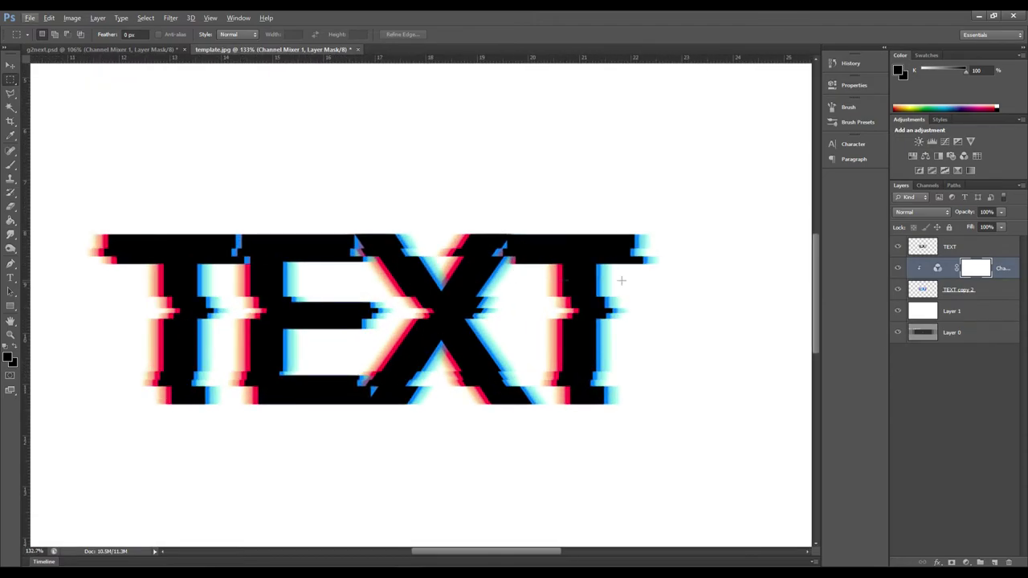
{"action": "right_click", "coordinate": [1010, 272]}
{"action": "left_click", "coordinate": [909, 399]}
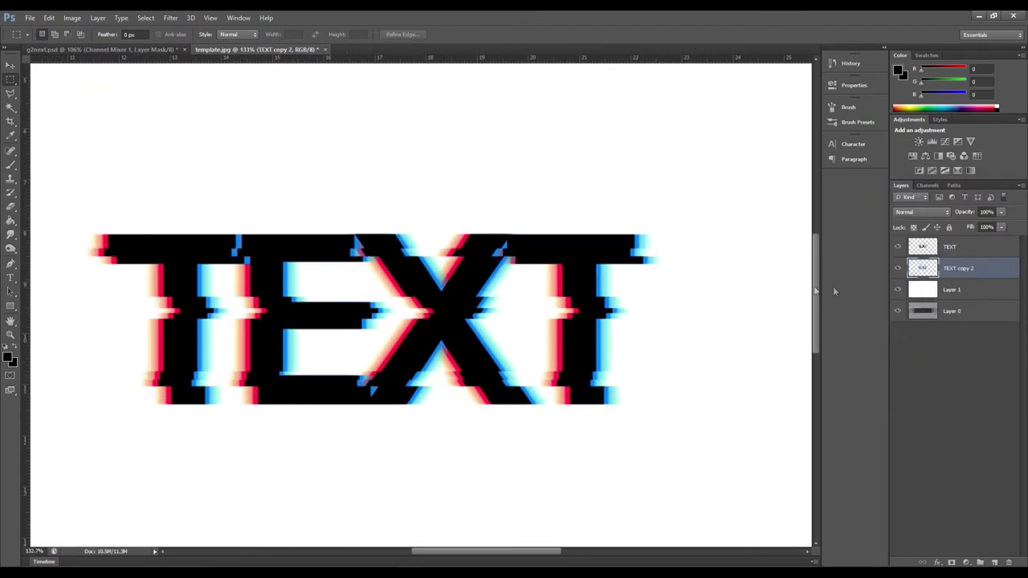
Step: Switch to the Move tool, deselect the layers and examine the glitched word TEXT at different magnifications
{"action": "key", "text": "v"}
{"action": "left_click", "coordinate": [488, 303], "text": "ctrl+shift"}
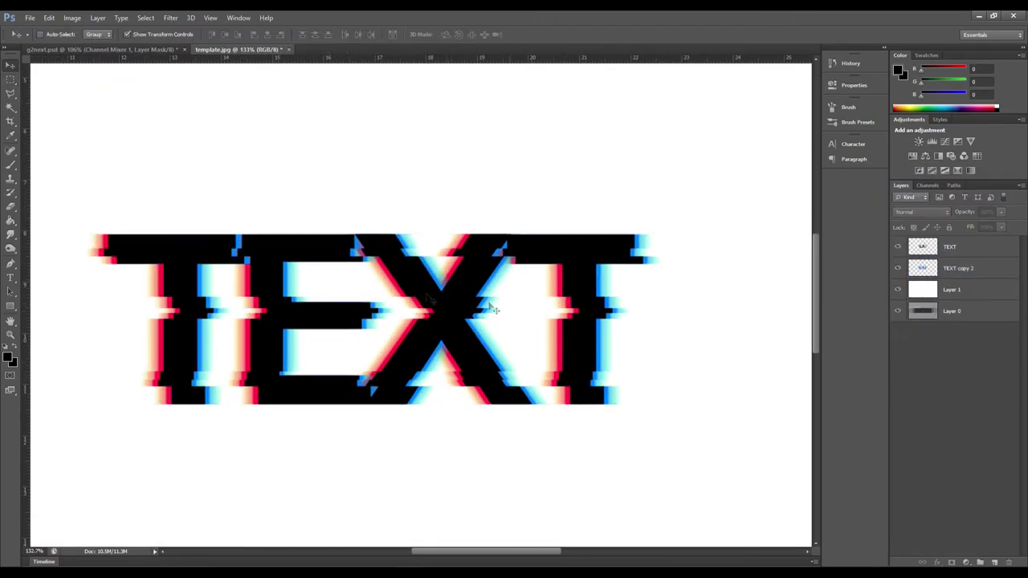
{"action": "scroll", "coordinate": [389, 290], "scroll_direction": "down", "scroll_amount": 6}
{"action": "scroll", "coordinate": [390, 290], "scroll_direction": "up", "scroll_amount": 5}
{"action": "scroll", "coordinate": [591, 294], "scroll_direction": "up", "scroll_amount": 2}
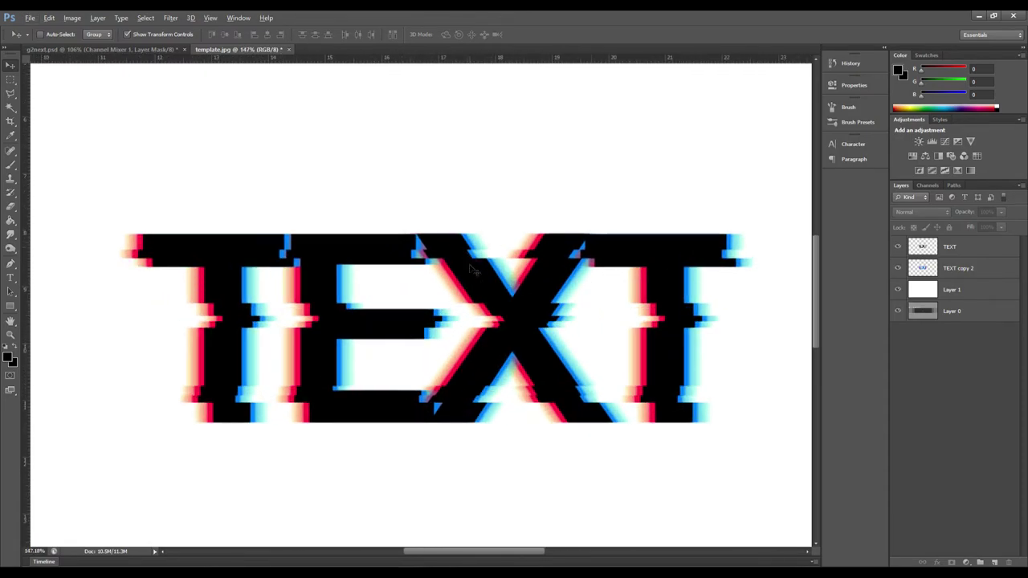
{"action": "scroll", "coordinate": [458, 335], "scroll_direction": "up", "scroll_amount": 1}
{"action": "scroll", "coordinate": [459, 334], "scroll_direction": "down", "scroll_amount": 3}
{"action": "scroll", "coordinate": [462, 328], "scroll_direction": "down", "scroll_amount": 2}
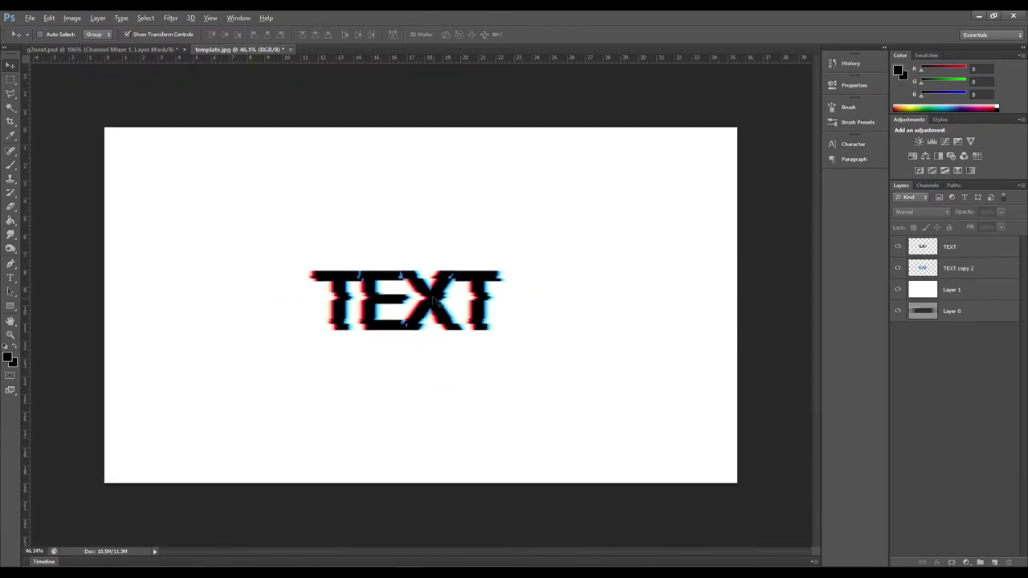
{"action": "scroll", "coordinate": [395, 286], "scroll_direction": "up", "scroll_amount": 4}
Step: Merge the TEXT and TEXT copy 2 layers into a single layer
{"action": "left_click", "coordinate": [947, 253]}
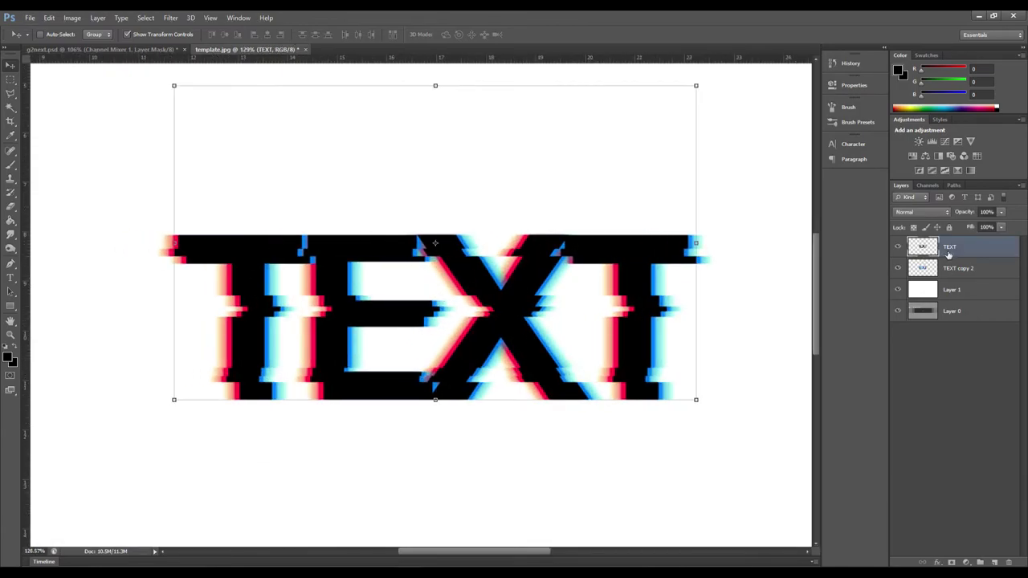
{"action": "left_click", "coordinate": [981, 272], "text": "shift"}
{"action": "right_click", "coordinate": [978, 270]}
{"action": "left_click", "coordinate": [852, 398]}
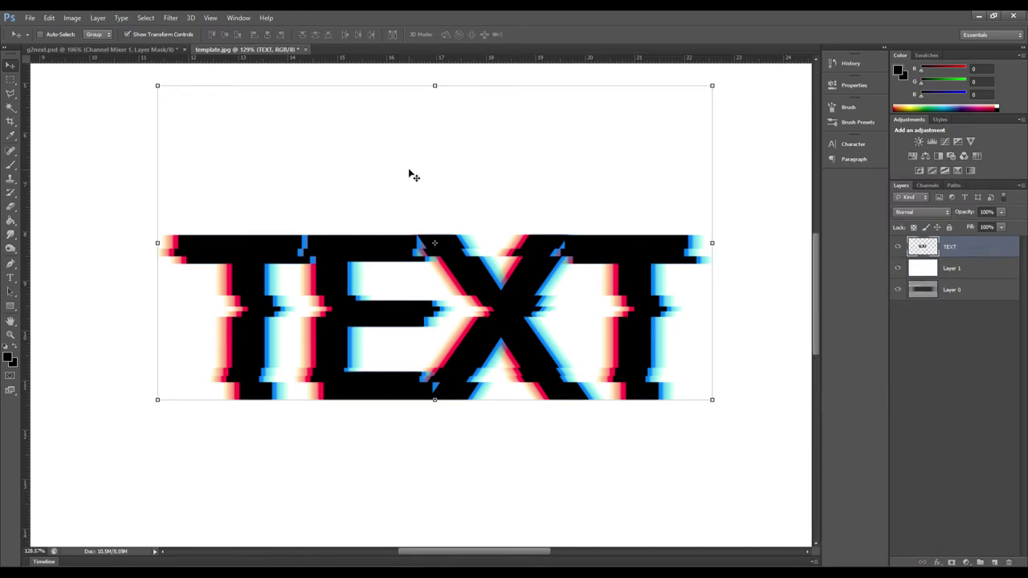
{"action": "left_click", "coordinate": [210, 18]}
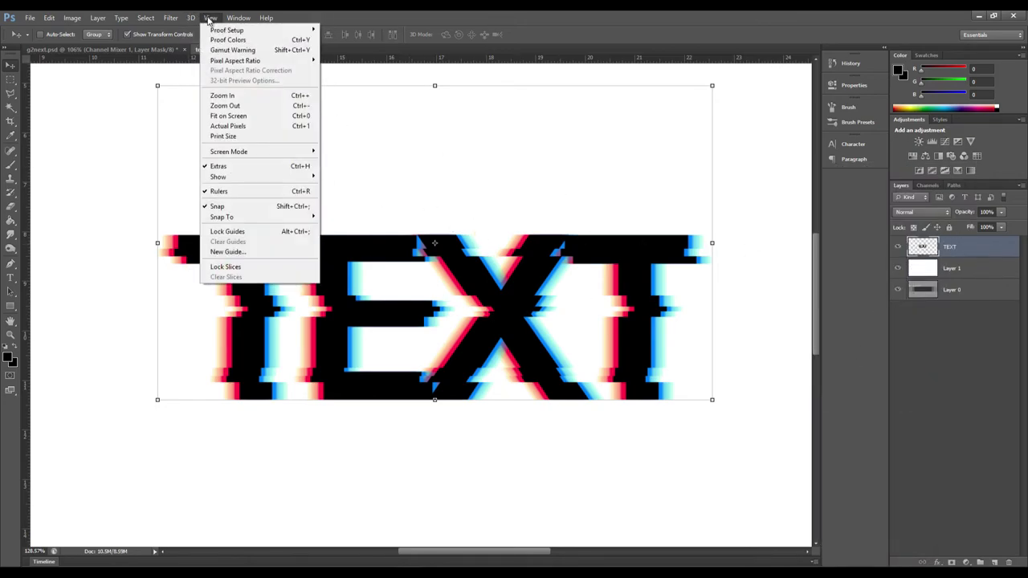
{"action": "mouse_move", "coordinate": [173, 19]}
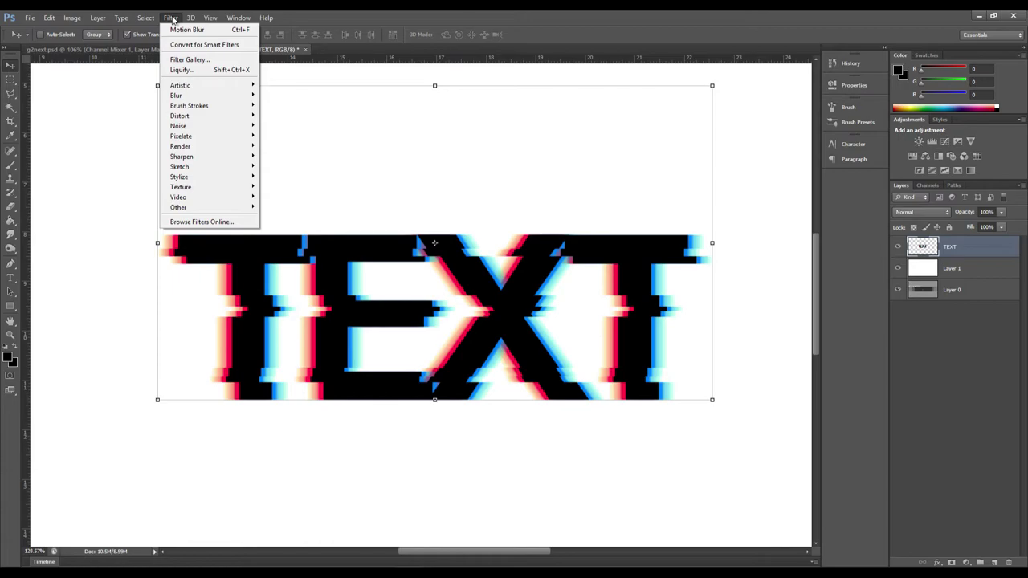
{"action": "mouse_move", "coordinate": [201, 128]}
{"action": "left_click", "coordinate": [291, 126]}
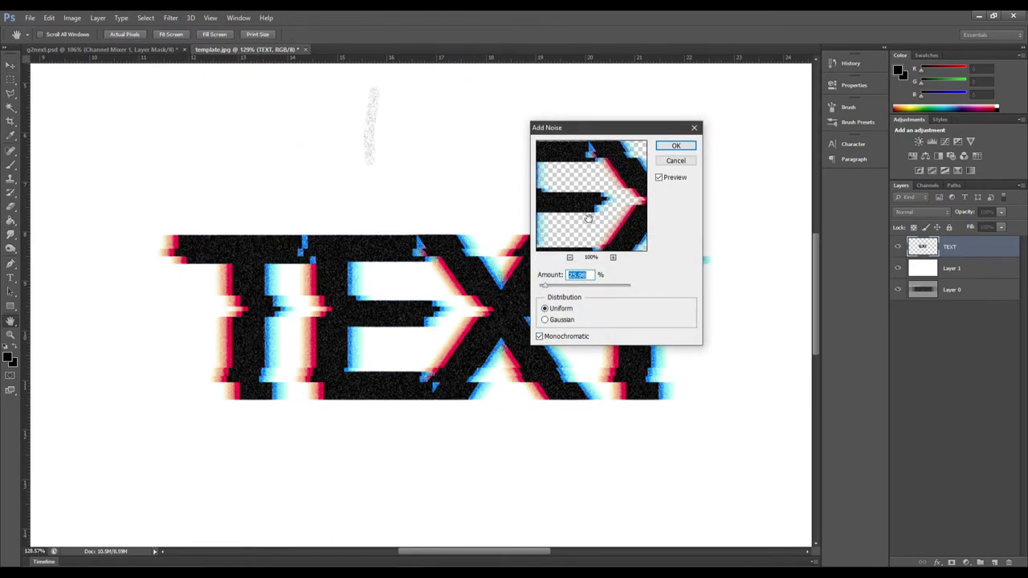
{"action": "left_click", "coordinate": [695, 128]}
{"action": "key", "text": "v"}
{"action": "scroll", "coordinate": [388, 145], "scroll_direction": "up", "scroll_amount": 2}
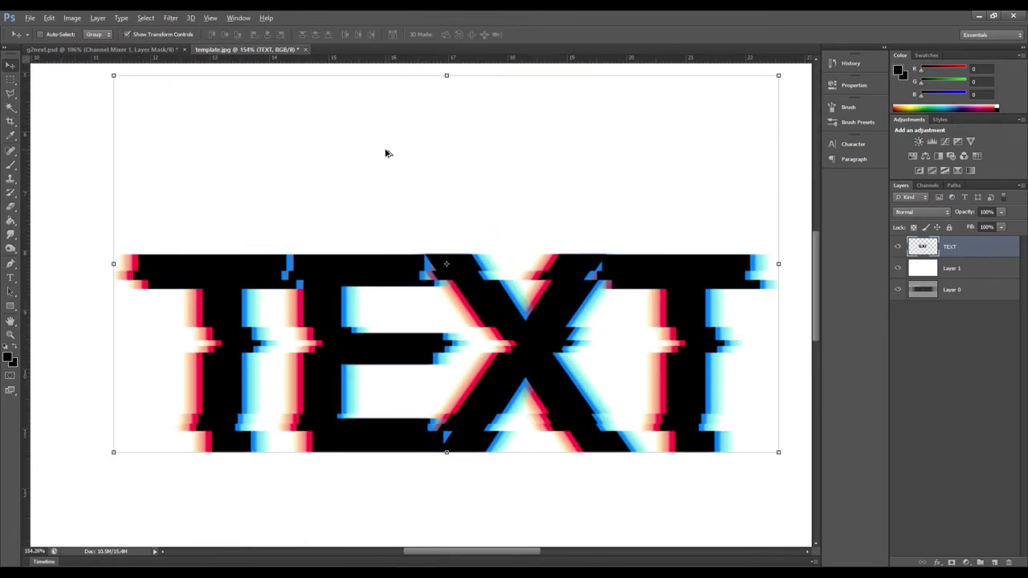
Step: Select the area above the word TEXT with a rectangular marquee, delete its stray pixels and clear the selection
{"action": "left_click", "coordinate": [10, 80]}
{"action": "scroll", "coordinate": [291, 90], "scroll_direction": "down", "scroll_amount": 2}
{"action": "left_click_drag", "start_coordinate": [257, 81], "coordinate": [467, 219]}
{"action": "left_click", "coordinate": [468, 223]}
{"action": "left_click", "coordinate": [11, 65]}
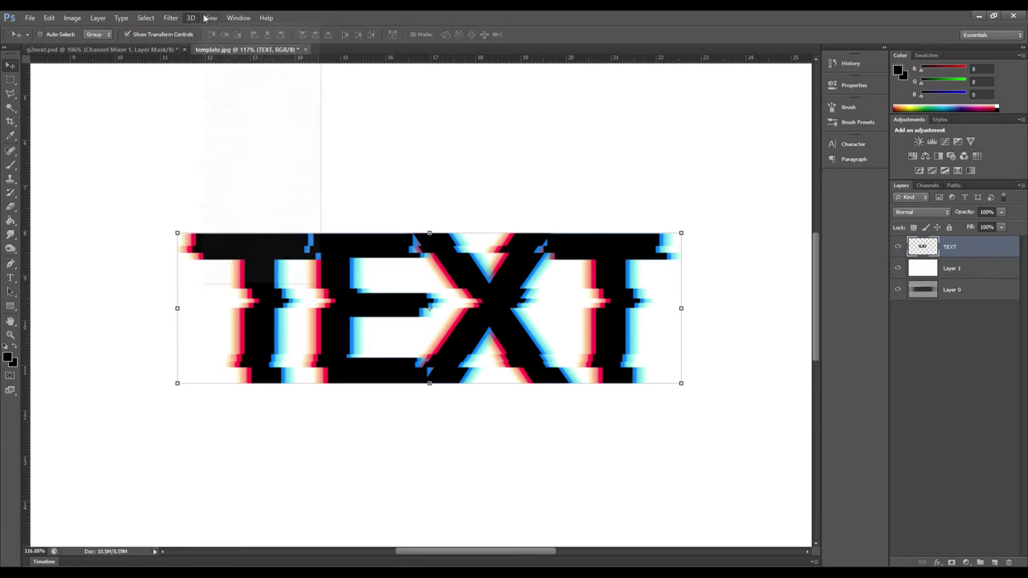
Step: Add monochromatic noise of 30.68% with Uniform distribution to the merged TEXT layer
{"action": "left_click", "coordinate": [170, 18]}
{"action": "mouse_move", "coordinate": [179, 126]}
{"action": "left_click", "coordinate": [286, 127]}
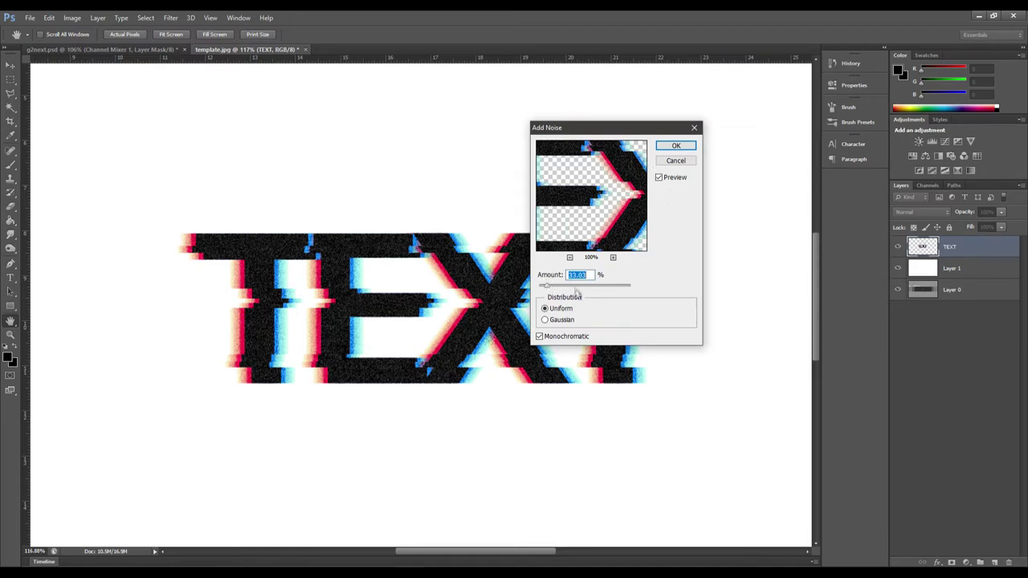
{"action": "left_click", "coordinate": [556, 311]}
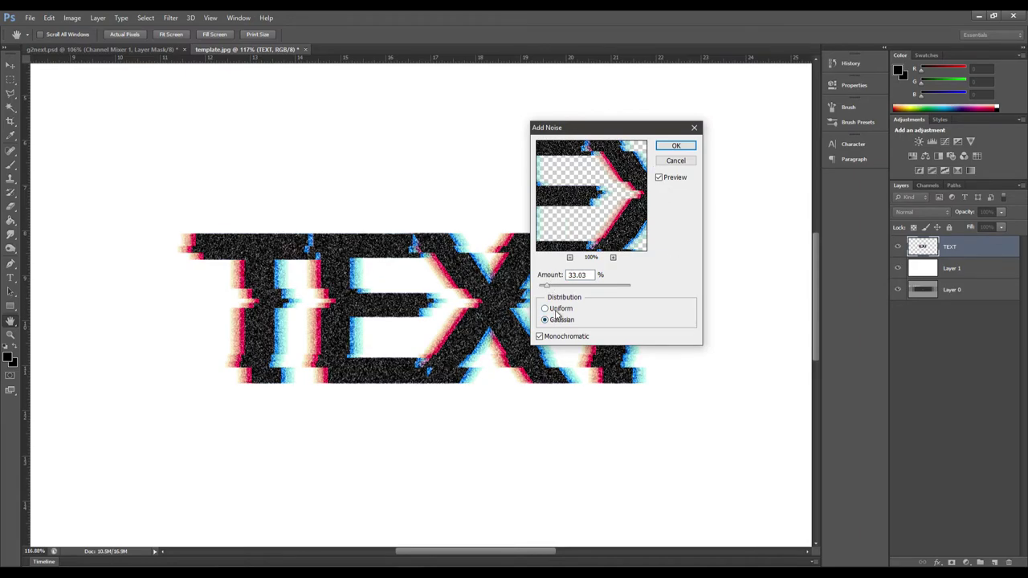
{"action": "left_click", "coordinate": [560, 321]}
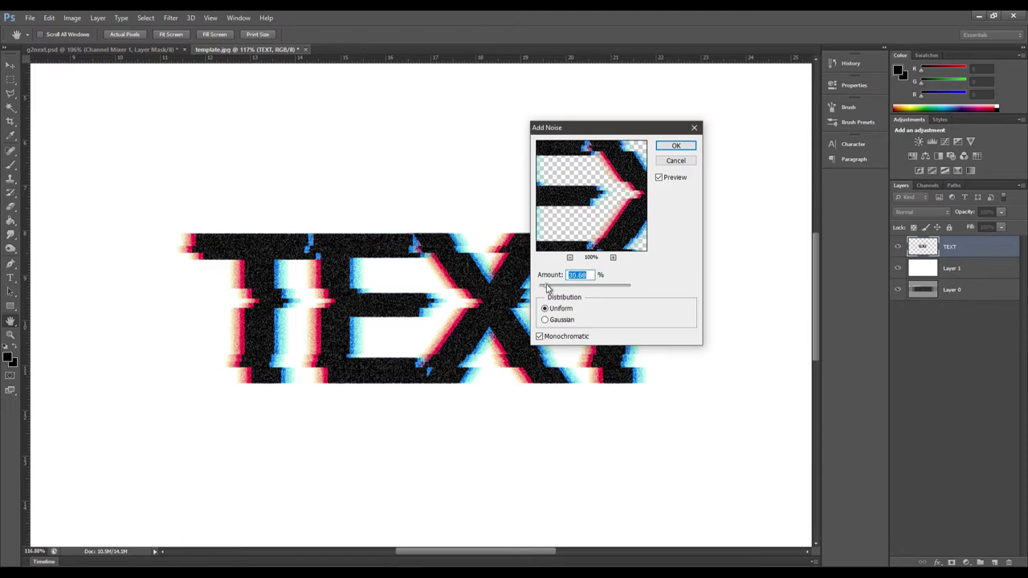
{"action": "left_click", "coordinate": [675, 147]}
Step: Deselect the layer and examine the noise on the word TEXT from far and near
{"action": "scroll", "coordinate": [539, 275], "scroll_direction": "down", "scroll_amount": 5}
{"action": "left_click", "coordinate": [951, 361]}
{"action": "scroll", "coordinate": [533, 280], "scroll_direction": "down", "scroll_amount": 4}
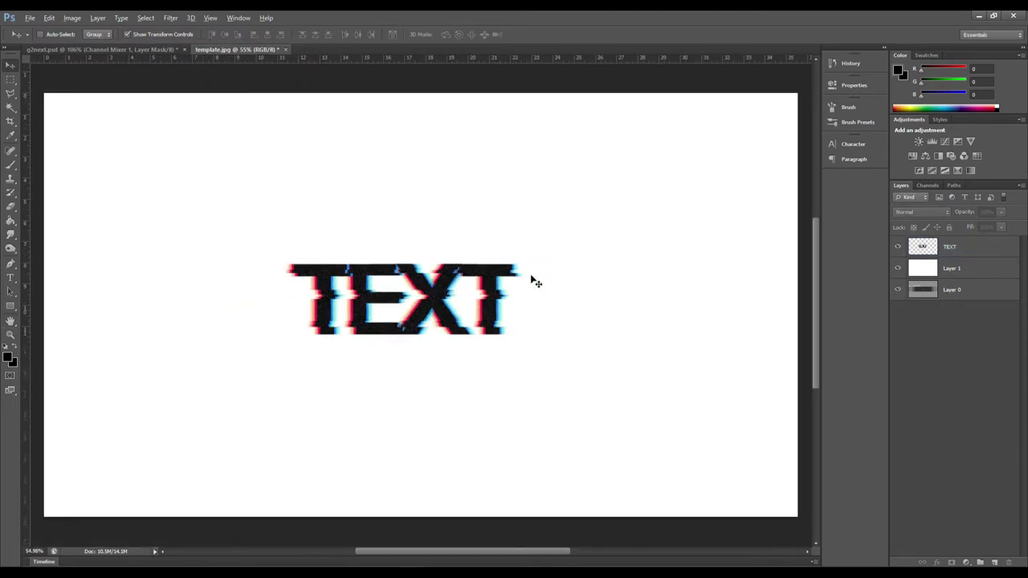
{"action": "scroll", "coordinate": [532, 281], "scroll_direction": "up", "scroll_amount": 5}
{"action": "scroll", "coordinate": [399, 289], "scroll_direction": "up", "scroll_amount": 3}
{"action": "scroll", "coordinate": [397, 290], "scroll_direction": "down", "scroll_amount": 5}
{"action": "scroll", "coordinate": [400, 291], "scroll_direction": "up", "scroll_amount": 6}
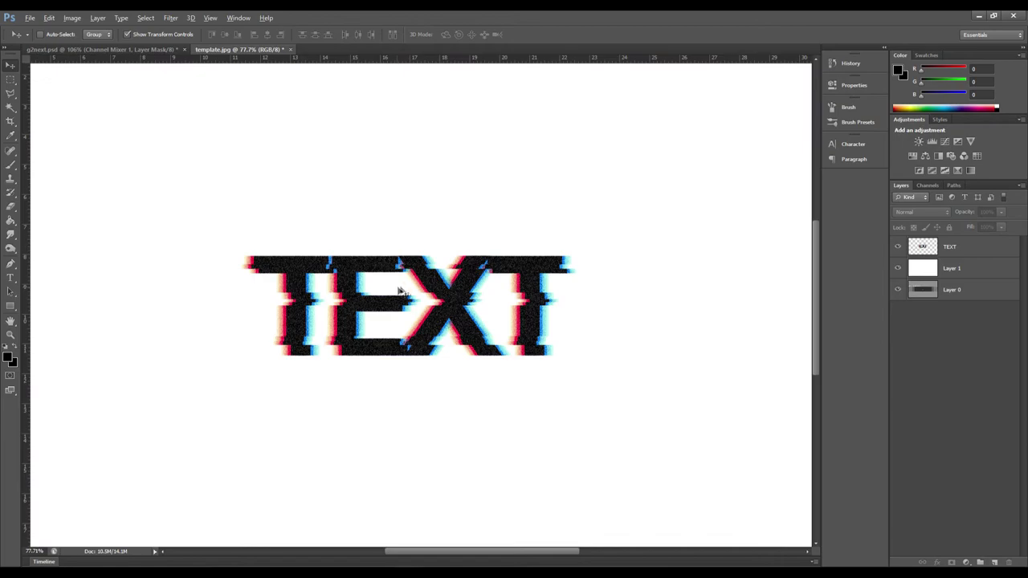
{"action": "scroll", "coordinate": [462, 285], "scroll_direction": "up", "scroll_amount": 3}
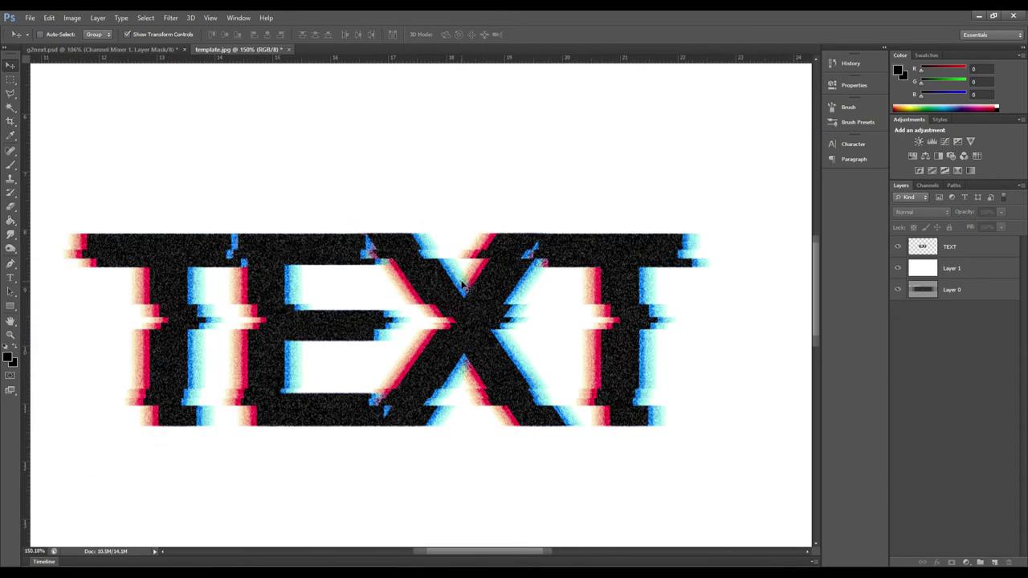
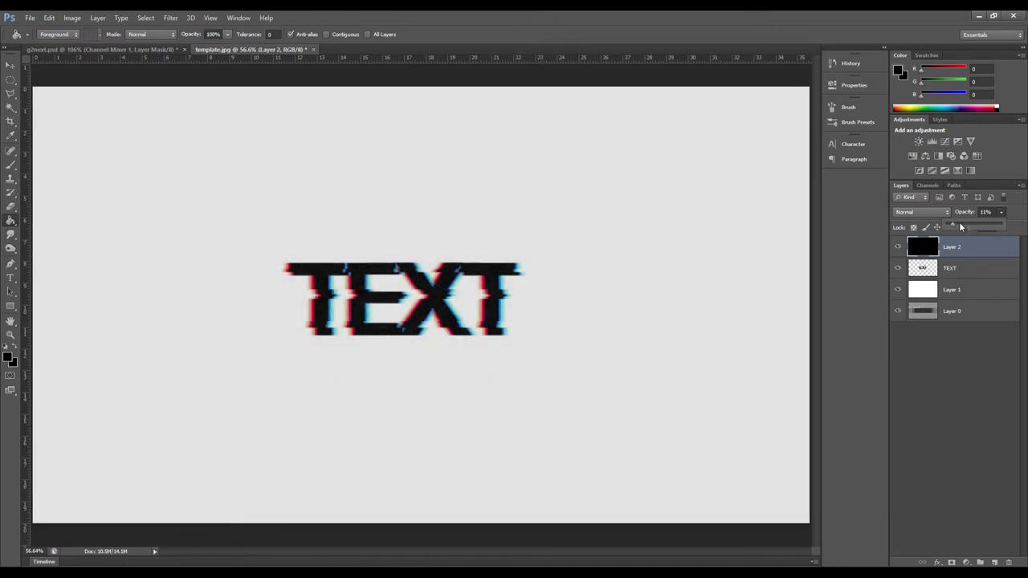
Step: Set the foreground colour to green with a G value of 137 and fill Layer 2 with it
{"action": "left_click", "coordinate": [1003, 213]}
{"action": "left_click_drag", "start_coordinate": [919, 82], "coordinate": [945, 84]}
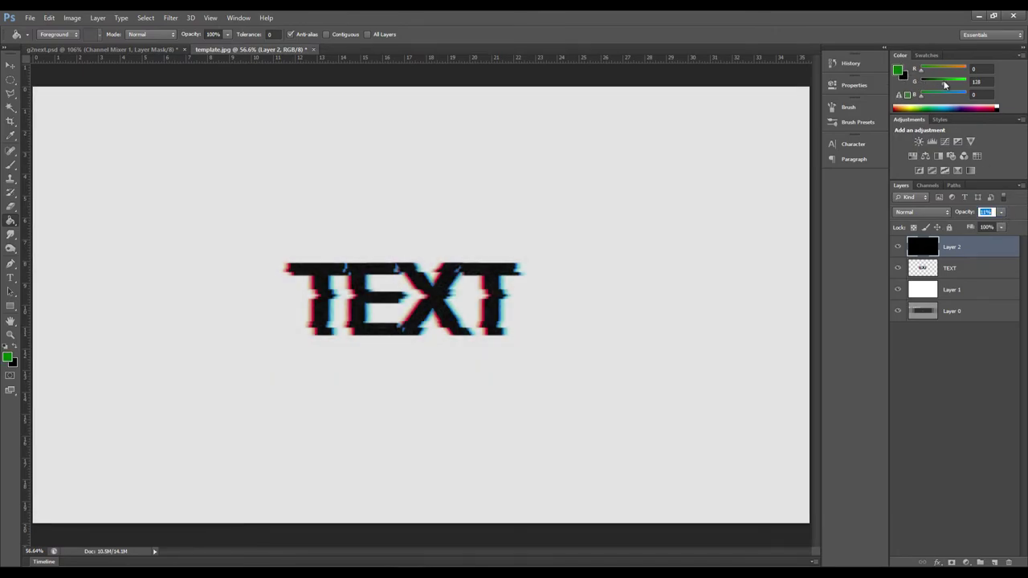
{"action": "left_click", "coordinate": [727, 268]}
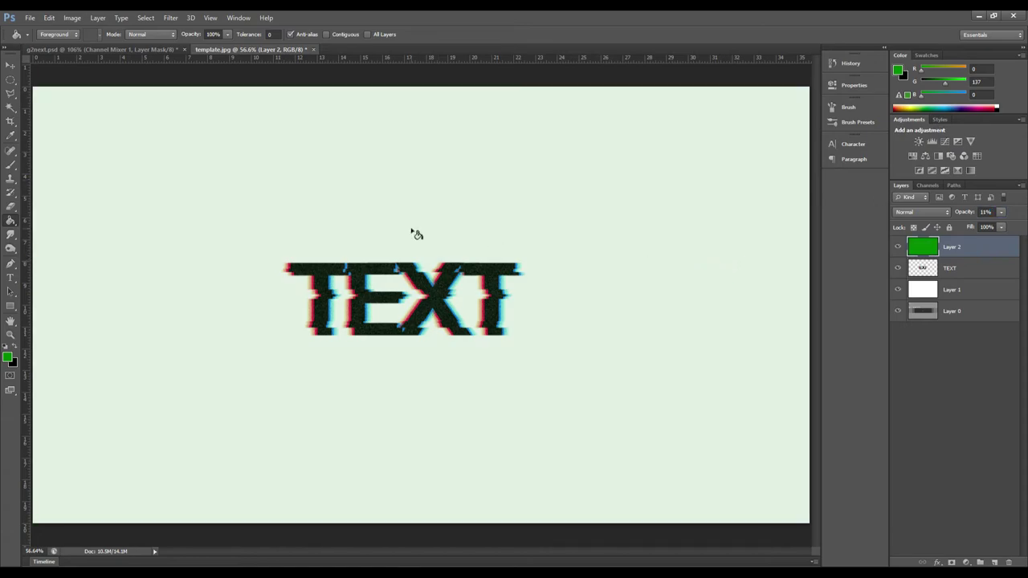
Step: Lower the opacity of the green Layer 2 to 8%
{"action": "scroll", "coordinate": [414, 232], "scroll_direction": "down", "scroll_amount": 2}
{"action": "scroll", "coordinate": [414, 232], "scroll_direction": "up", "scroll_amount": 4}
{"action": "left_click", "coordinate": [1002, 213]}
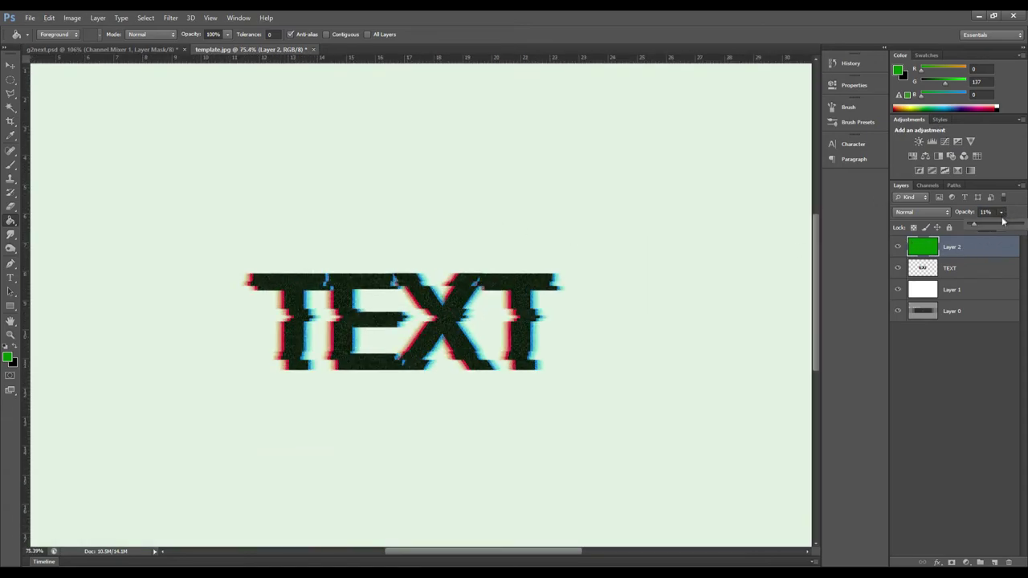
{"action": "left_click", "coordinate": [963, 378]}
{"action": "left_click", "coordinate": [954, 242]}
Step: Set the foreground colour's G value to 100 and refill Layer 2 with this darker green
{"action": "left_click_drag", "start_coordinate": [936, 81], "coordinate": [940, 82]}
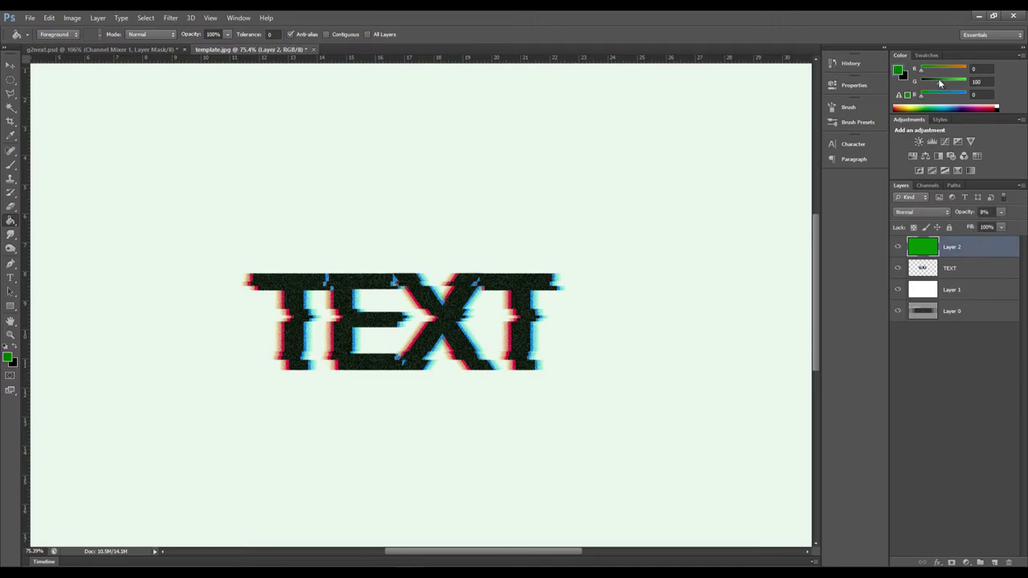
{"action": "left_click", "coordinate": [625, 186]}
{"action": "scroll", "coordinate": [563, 291], "scroll_direction": "down", "scroll_amount": 4}
{"action": "scroll", "coordinate": [400, 267], "scroll_direction": "up", "scroll_amount": 4}
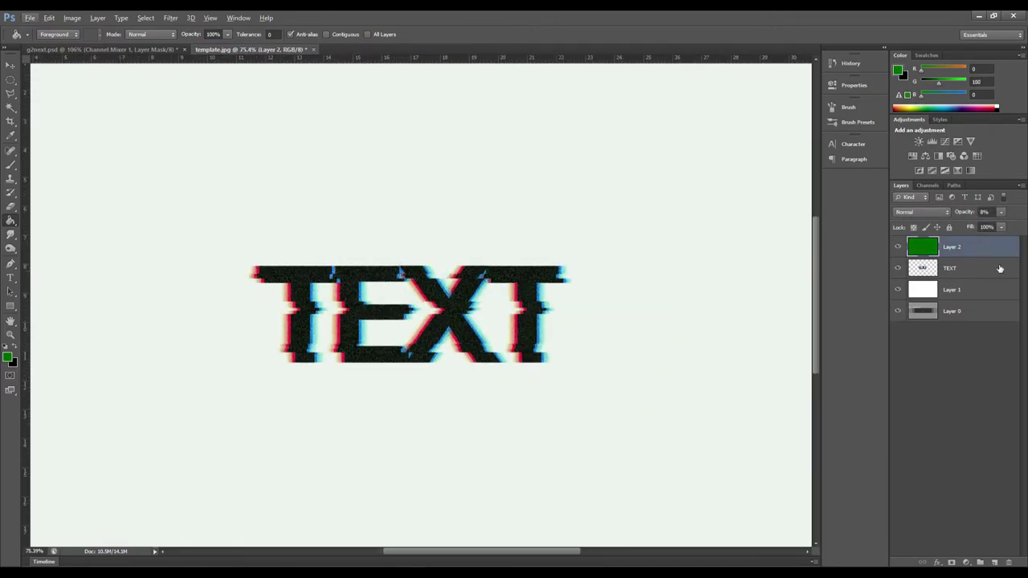
Step: Create a new layer above Layer 2 and draw a wide elliptical selection over the canvas's upper half, extending past both sides
{"action": "left_click", "coordinate": [995, 563]}
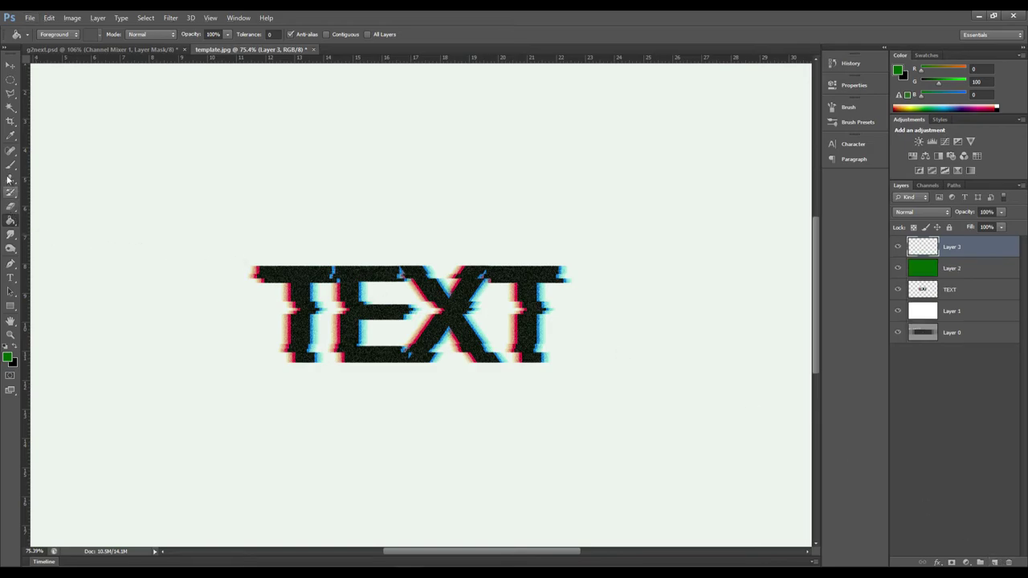
{"action": "left_click", "coordinate": [10, 81]}
{"action": "scroll", "coordinate": [339, 196], "scroll_direction": "down", "scroll_amount": 3}
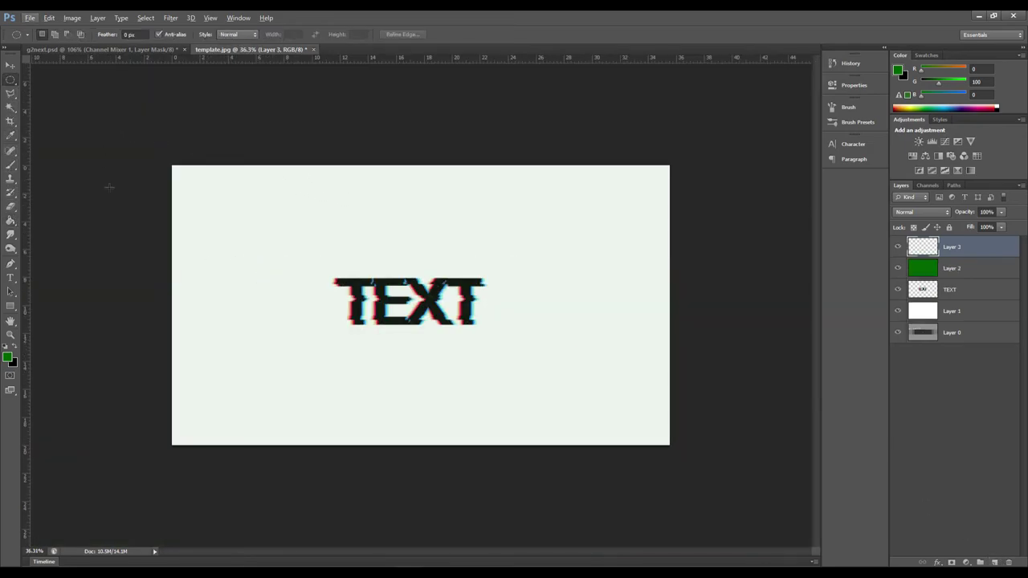
{"action": "left_click_drag", "start_coordinate": [81, 149], "coordinate": [759, 298]}
{"action": "scroll", "coordinate": [434, 273], "scroll_direction": "up", "scroll_amount": 4}
{"action": "scroll", "coordinate": [436, 271], "scroll_direction": "down", "scroll_amount": 3}
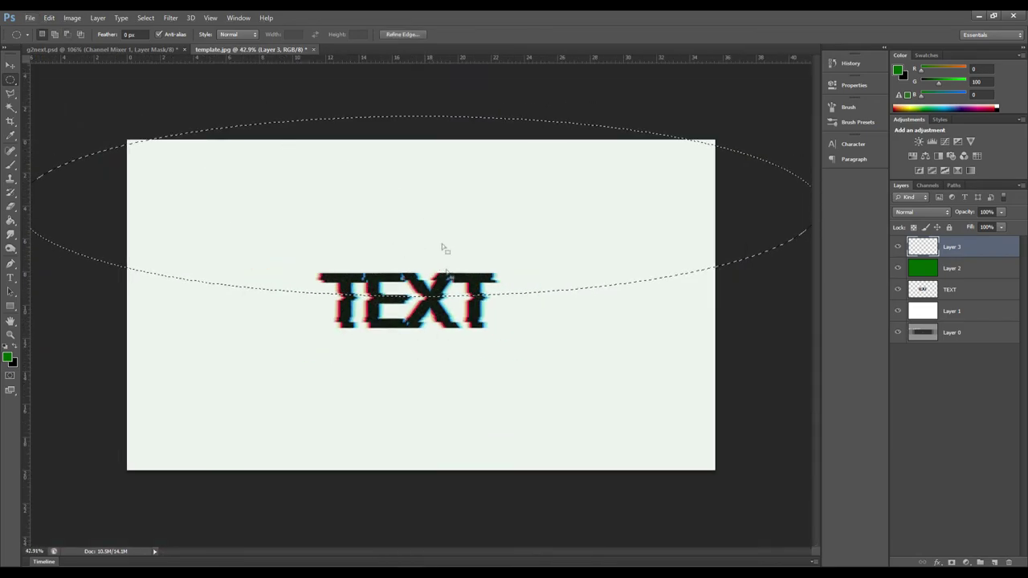
{"action": "left_click_drag", "start_coordinate": [426, 154], "coordinate": [426, 152]}
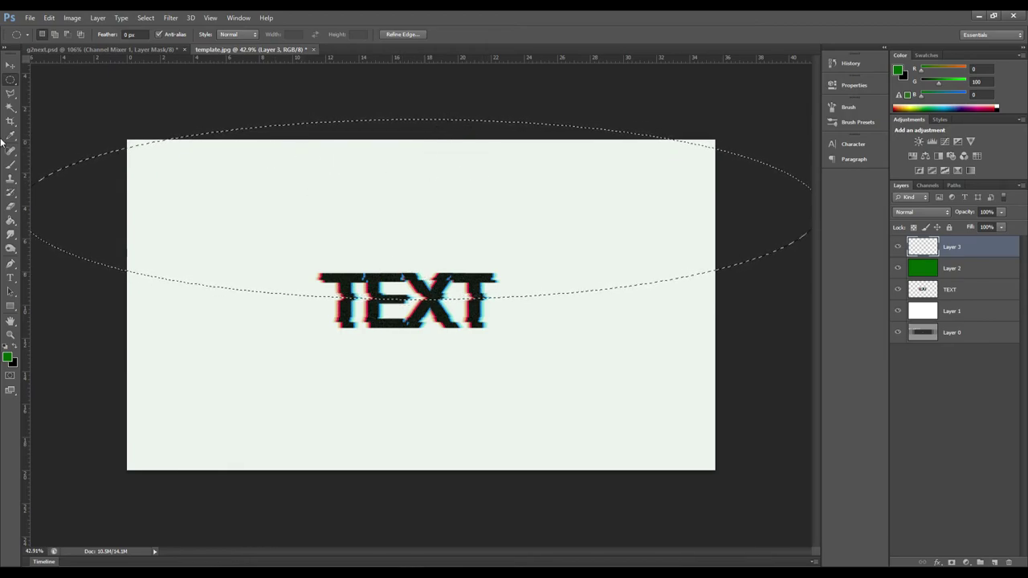
Step: Set the foreground colour to white for filling the elliptical selection
{"action": "left_click", "coordinate": [10, 220]}
{"action": "left_click", "coordinate": [899, 71]}
{"action": "left_click_drag", "start_coordinate": [659, 137], "coordinate": [425, 53]}
{"action": "left_click", "coordinate": [810, 86]}
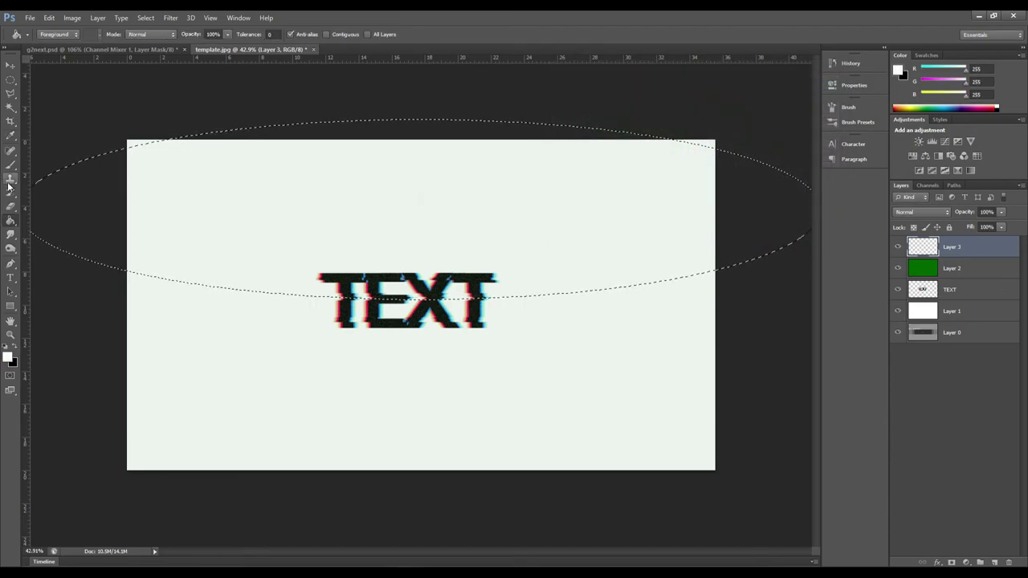
Step: Add a rectangular area over the canvas's top to the elliptical selection so its upper corners are included
{"action": "left_click", "coordinate": [10, 81]}
{"action": "right_click", "coordinate": [11, 81]}
{"action": "left_click", "coordinate": [56, 79]}
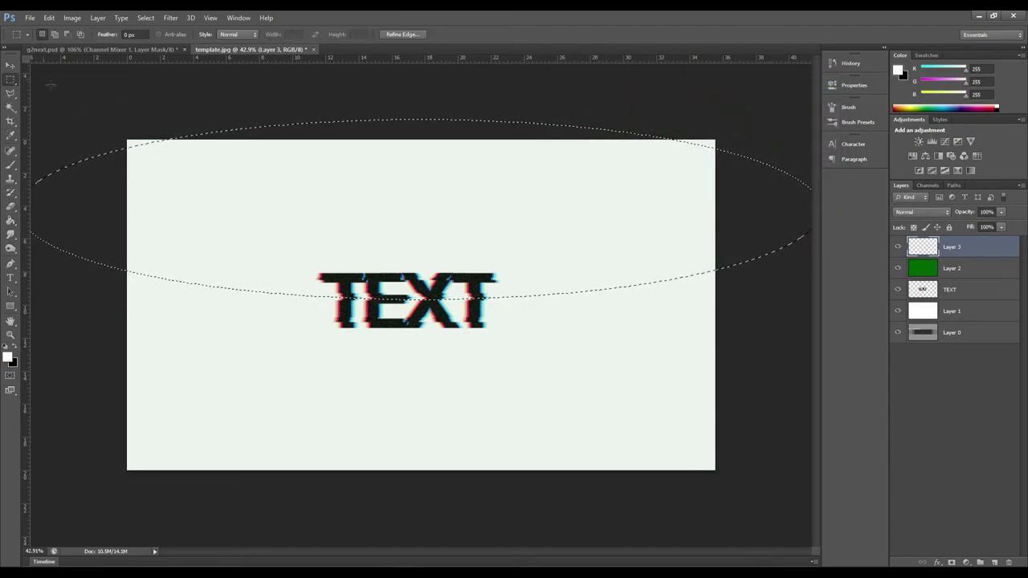
{"action": "scroll", "coordinate": [147, 124], "scroll_direction": "down", "scroll_amount": 1}
{"action": "left_click_drag", "start_coordinate": [147, 124], "coordinate": [645, 202]}
{"action": "key", "text": "ctrl+z"}
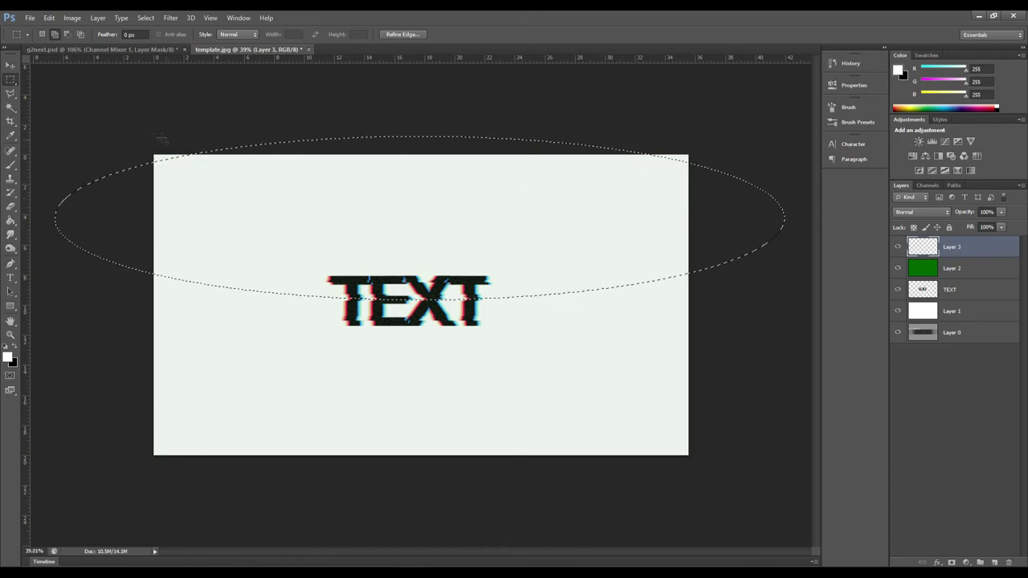
{"action": "left_click_drag", "start_coordinate": [121, 121], "coordinate": [750, 225], "text": "shift"}
{"action": "scroll", "coordinate": [419, 265], "scroll_direction": "up", "scroll_amount": 6}
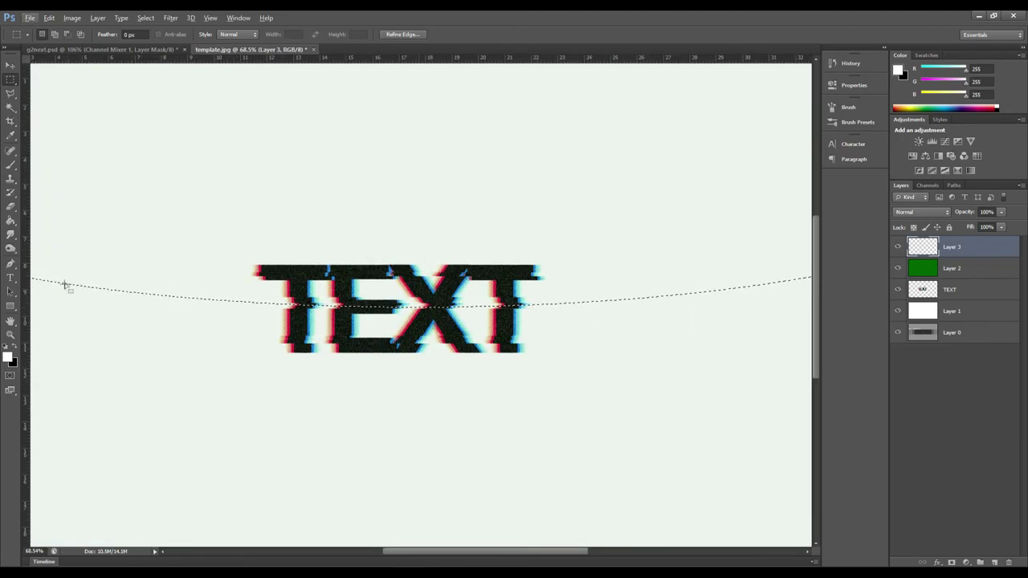
Step: Switch to the Gradient tool and set its opacity to 100%
{"action": "left_click", "coordinate": [11, 220]}
{"action": "left_click", "coordinate": [44, 218]}
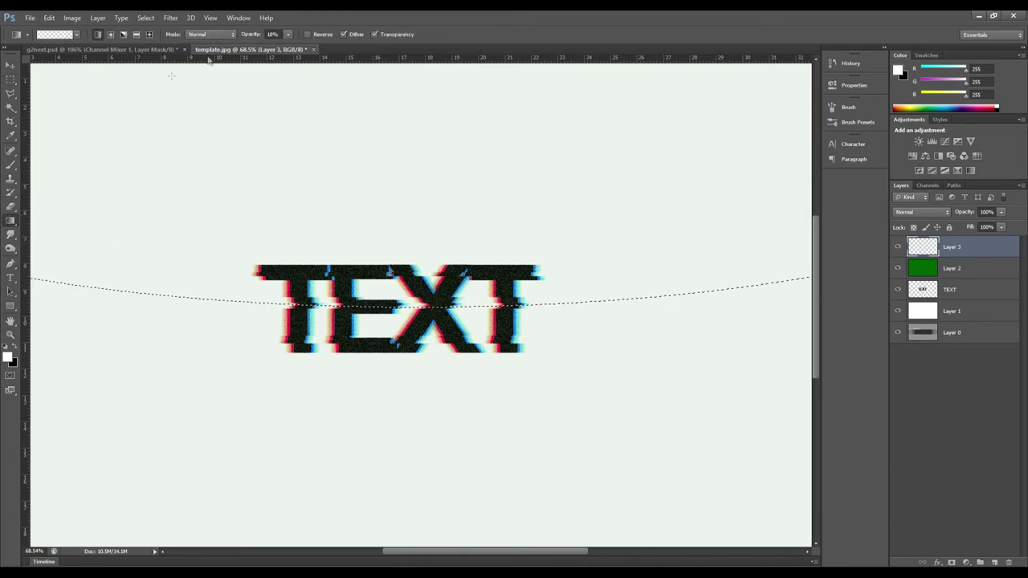
{"action": "scroll", "coordinate": [396, 224], "scroll_direction": "down", "scroll_amount": 2}
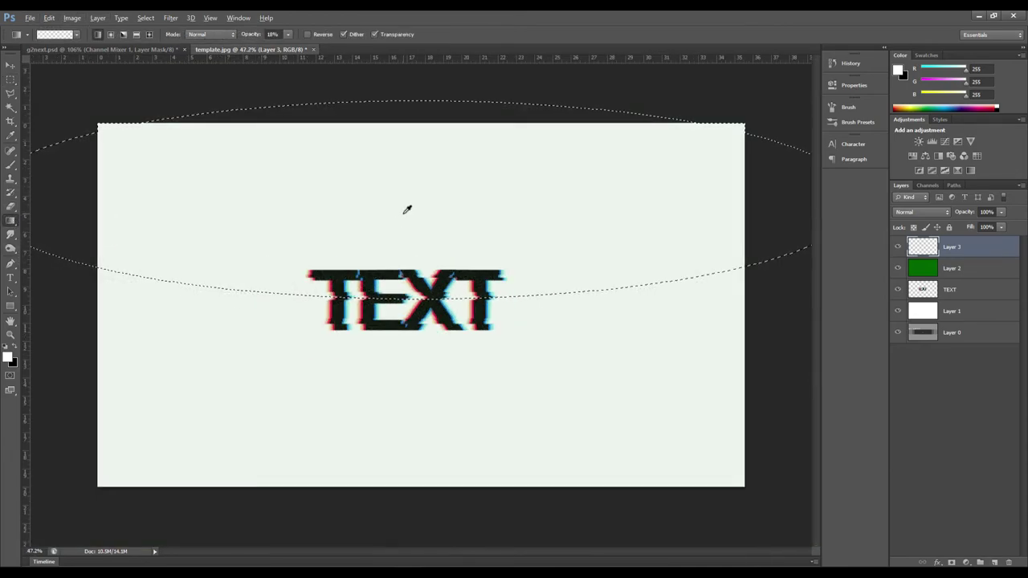
{"action": "left_click_drag", "start_coordinate": [415, 166], "coordinate": [416, 289]}
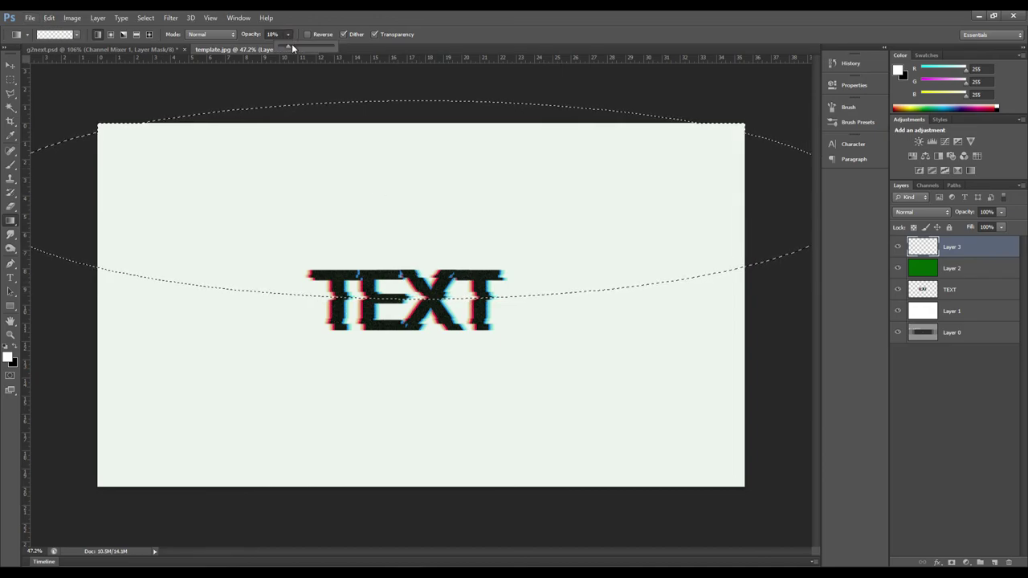
{"action": "left_click", "coordinate": [956, 390]}
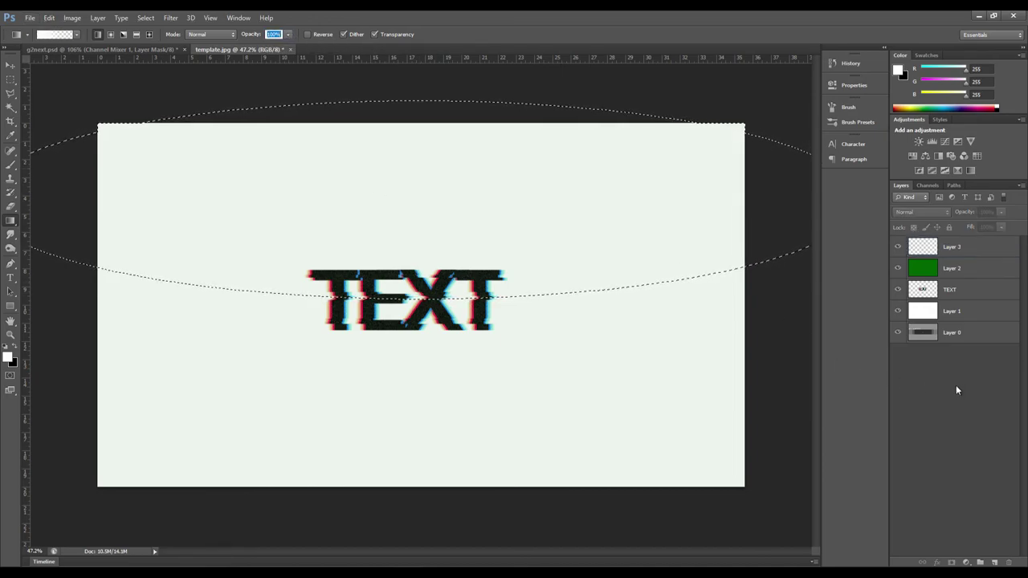
Step: Fill the selection on Layer 3 with a white-to-transparent linear gradient running downwards, fading out below the word TEXT
{"action": "left_click", "coordinate": [406, 180]}
{"action": "left_click", "coordinate": [509, 225]}
{"action": "left_click", "coordinate": [956, 247]}
{"action": "left_click_drag", "start_coordinate": [427, 150], "coordinate": [413, 273]}
{"action": "key", "text": "ctrl+z"}
{"action": "left_click_drag", "start_coordinate": [402, 206], "coordinate": [386, 353]}
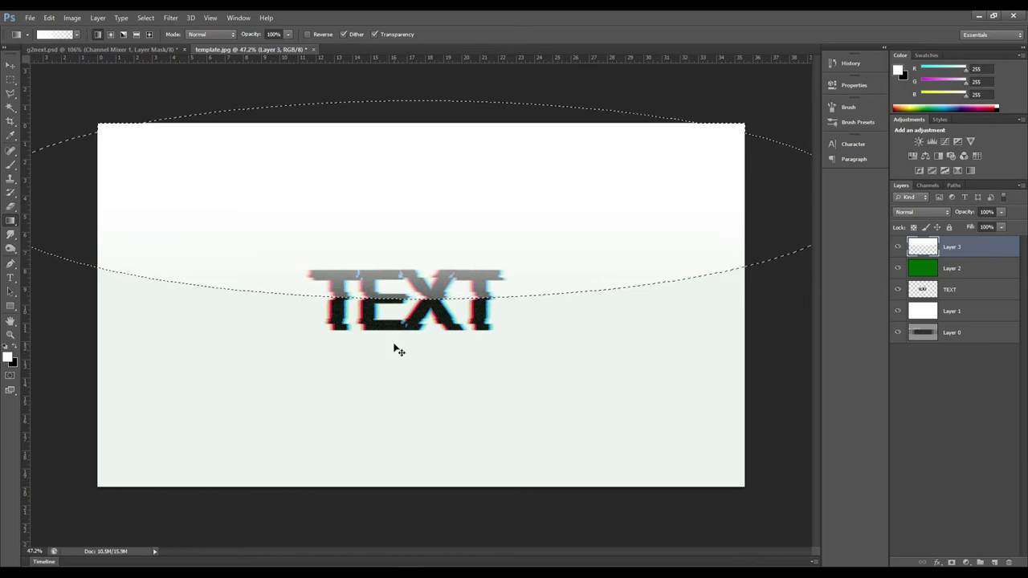
Step: Invert the selection to the area below the curve, try a downward white gradient there, and undo that gradient
{"action": "scroll", "coordinate": [405, 251], "scroll_direction": "down", "scroll_amount": 5}
{"action": "scroll", "coordinate": [406, 250], "scroll_direction": "up", "scroll_amount": 7}
{"action": "scroll", "coordinate": [410, 299], "scroll_direction": "down", "scroll_amount": 4}
{"action": "scroll", "coordinate": [411, 298], "scroll_direction": "up", "scroll_amount": 3}
{"action": "scroll", "coordinate": [412, 296], "scroll_direction": "down", "scroll_amount": 2}
{"action": "scroll", "coordinate": [412, 296], "scroll_direction": "up", "scroll_amount": 1}
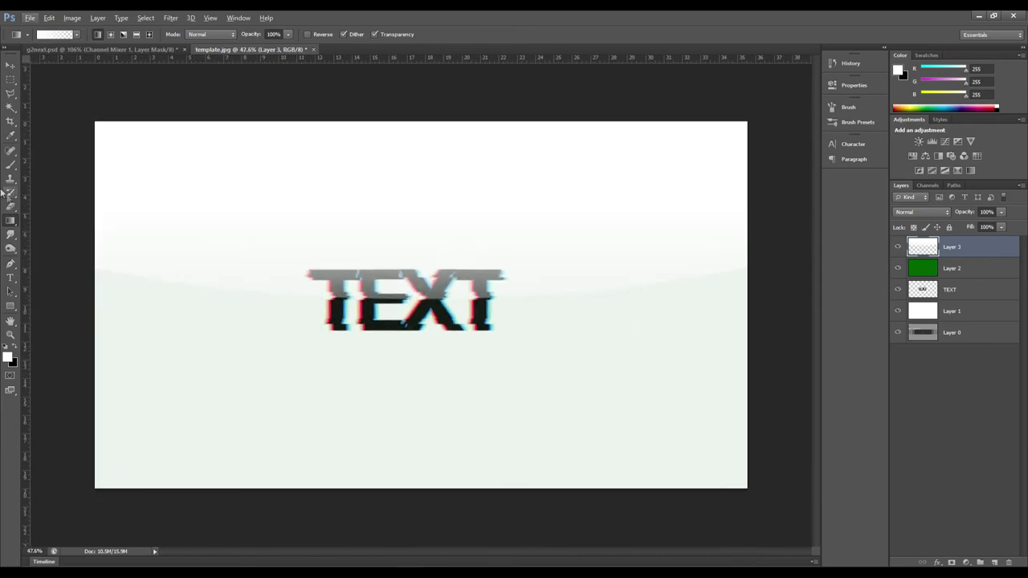
{"action": "key", "text": "alt"}
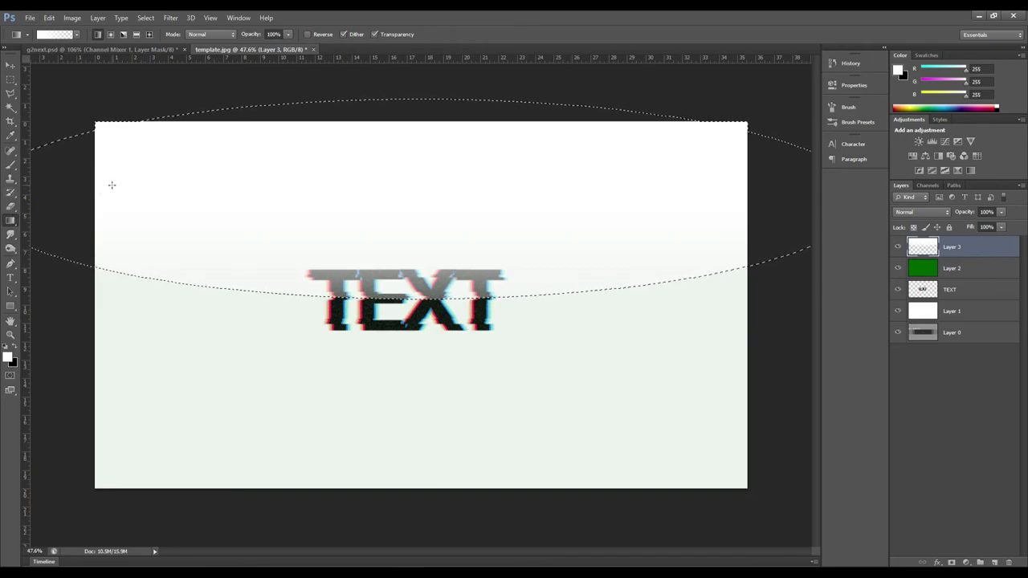
{"action": "key", "text": "ctrl+shift+i"}
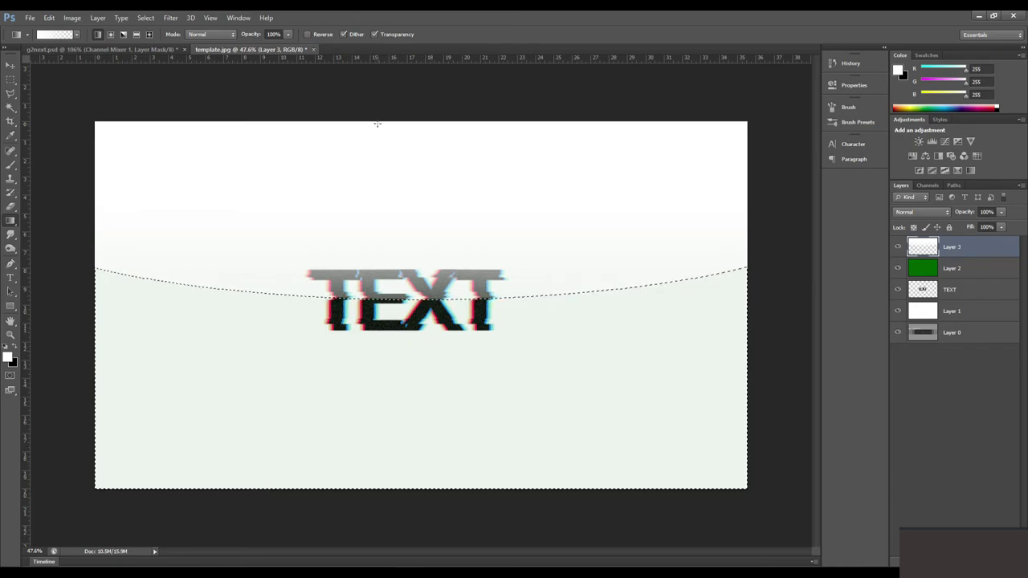
{"action": "left_click_drag", "start_coordinate": [398, 343], "coordinate": [402, 484]}
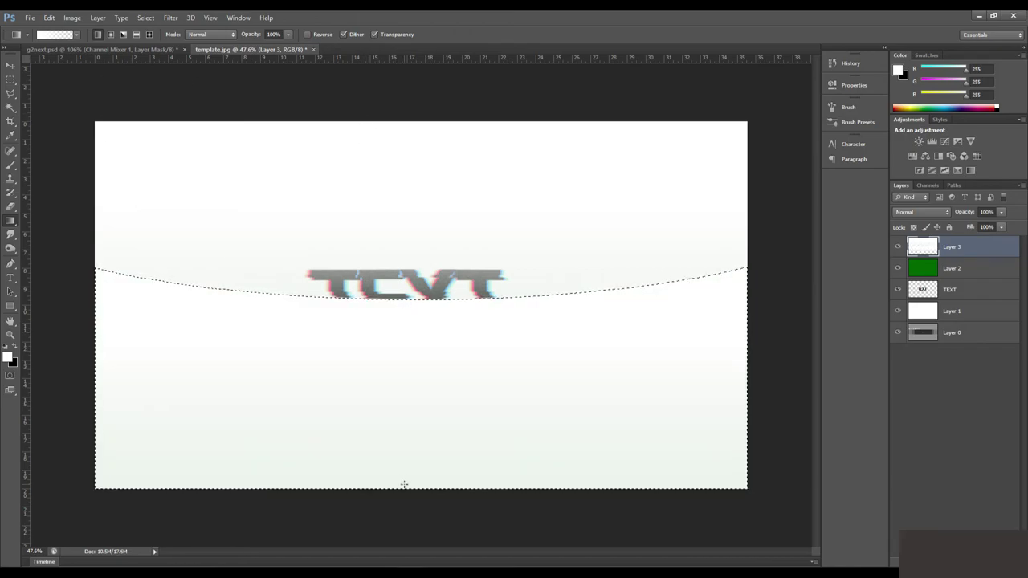
{"action": "key", "text": "ctrl+z"}
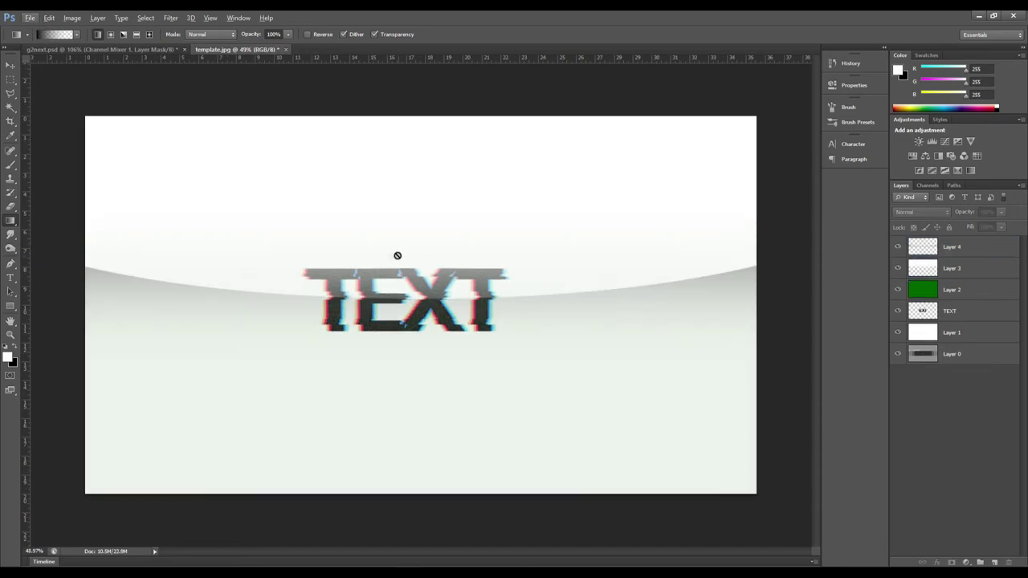
Step: Examine the curved highlight and shadow across the word TEXT at several zoom levels
{"action": "left_click", "coordinate": [8, 67]}
{"action": "scroll", "coordinate": [389, 293], "scroll_direction": "up", "scroll_amount": 6}
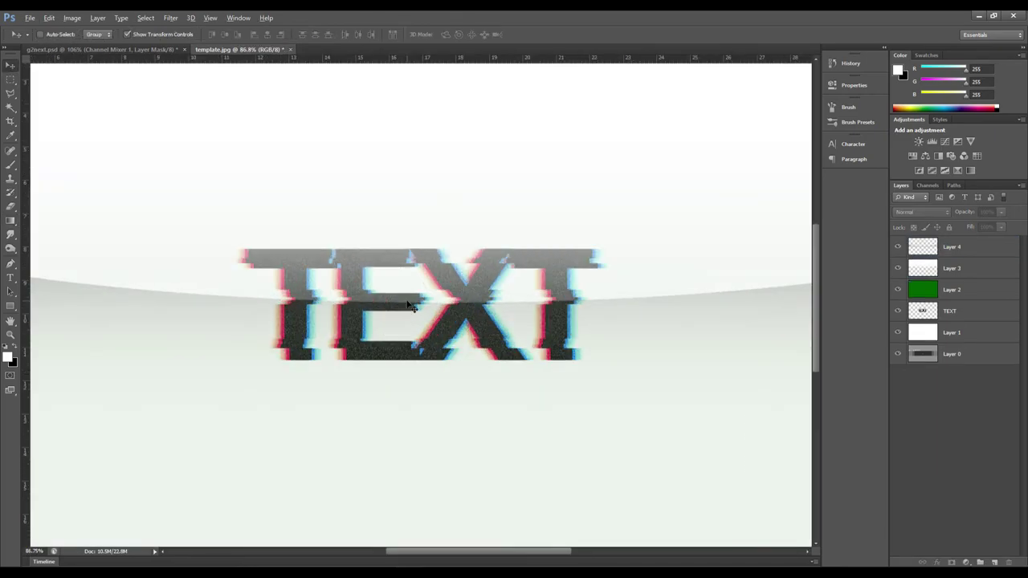
{"action": "scroll", "coordinate": [394, 243], "scroll_direction": "down", "scroll_amount": 3}
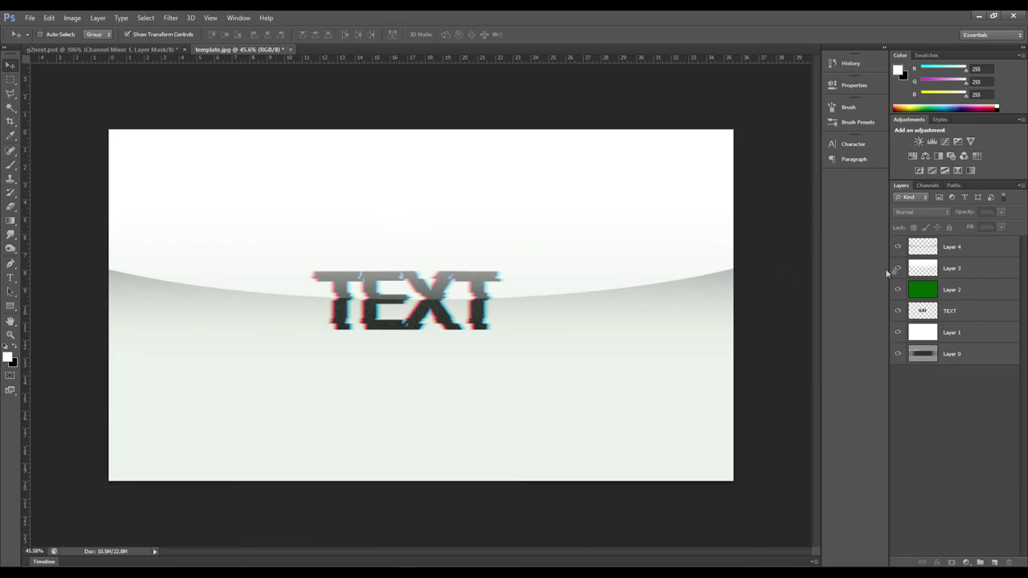
{"action": "left_click", "coordinate": [956, 247]}
{"action": "left_click", "coordinate": [968, 270]}
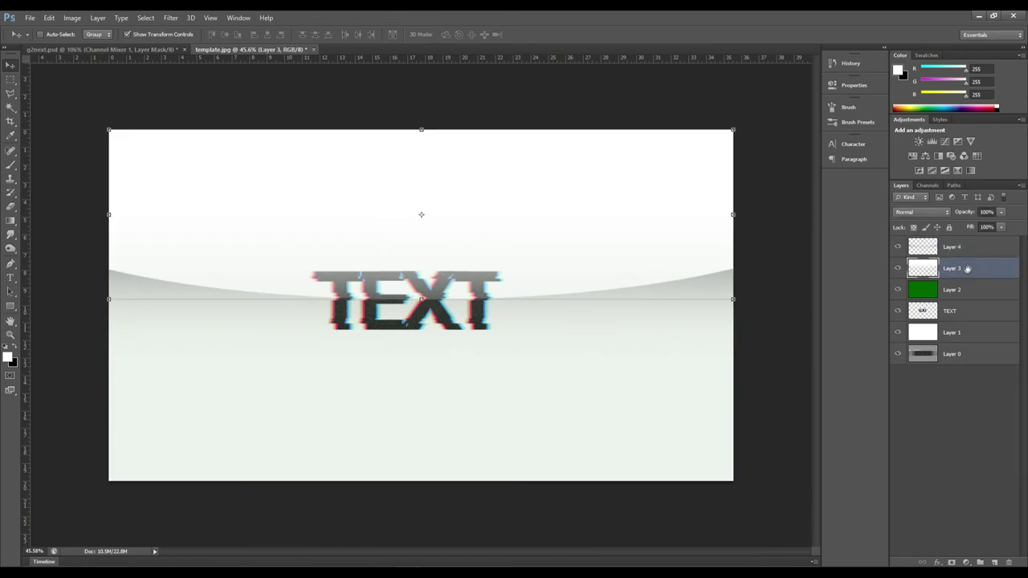
{"action": "left_click", "coordinate": [974, 250]}
{"action": "left_click", "coordinate": [967, 268]}
{"action": "left_click", "coordinate": [957, 432]}
{"action": "scroll", "coordinate": [388, 306], "scroll_direction": "down", "scroll_amount": 5}
{"action": "scroll", "coordinate": [406, 255], "scroll_direction": "up", "scroll_amount": 5}
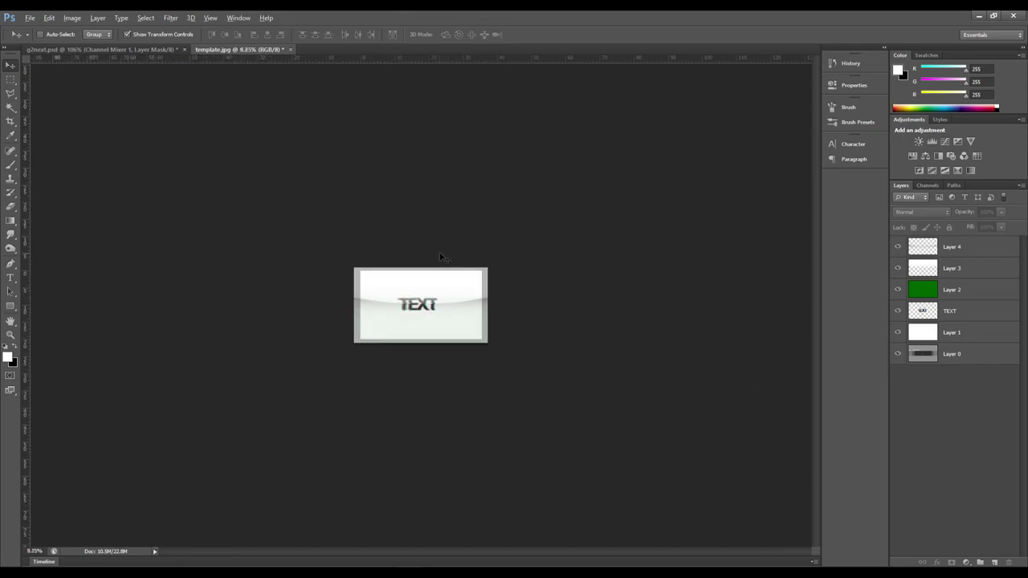
{"action": "scroll", "coordinate": [360, 244], "scroll_direction": "up", "scroll_amount": 1}
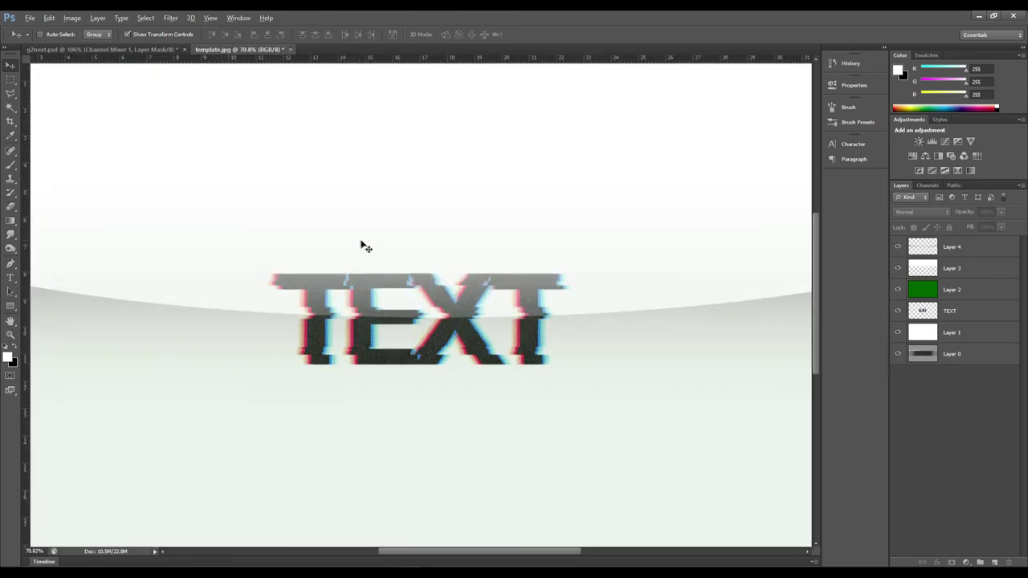
{"action": "scroll", "coordinate": [429, 269], "scroll_direction": "down", "scroll_amount": 2}
{"action": "scroll", "coordinate": [450, 257], "scroll_direction": "up", "scroll_amount": 2}
{"action": "scroll", "coordinate": [459, 239], "scroll_direction": "down", "scroll_amount": 2}
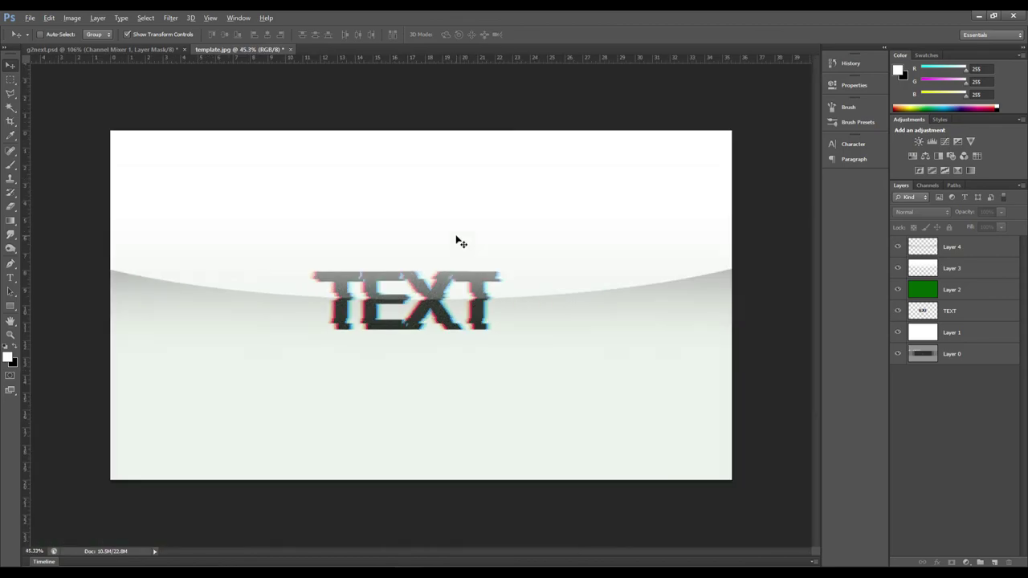
{"action": "scroll", "coordinate": [394, 245], "scroll_direction": "up", "scroll_amount": 3}
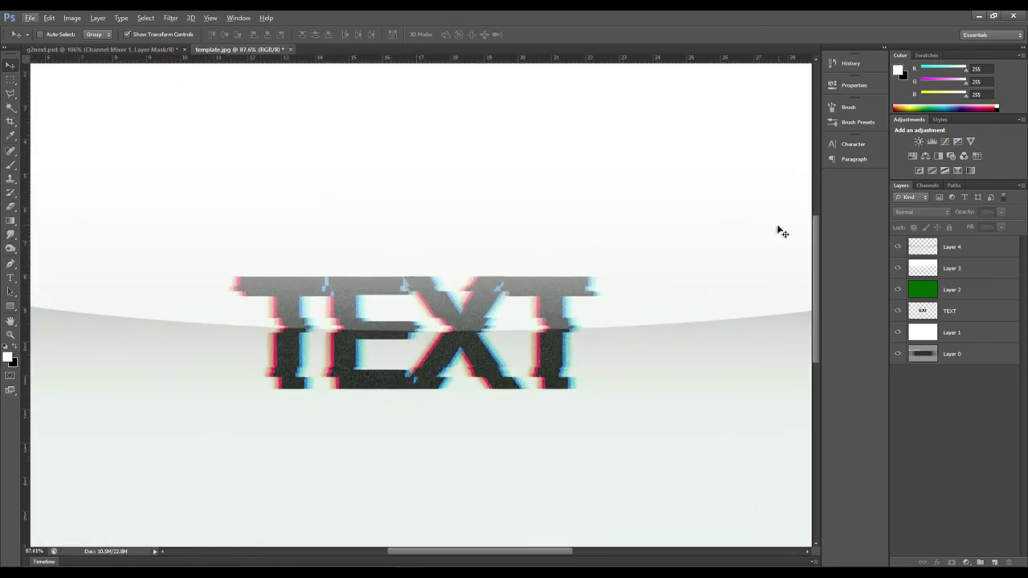
Step: Hide Layer 3, Layer 4 and the green Layer 2
{"action": "left_click", "coordinate": [898, 268]}
{"action": "left_click", "coordinate": [898, 246]}
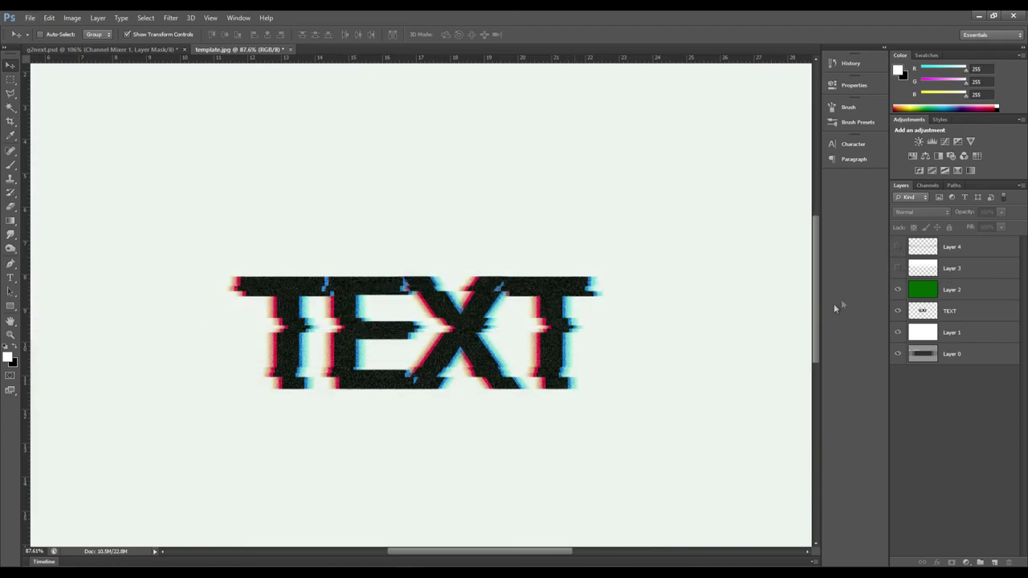
{"action": "left_click", "coordinate": [898, 289]}
{"action": "scroll", "coordinate": [358, 294], "scroll_direction": "down", "scroll_amount": 2}
{"action": "scroll", "coordinate": [361, 283], "scroll_direction": "up", "scroll_amount": 3}
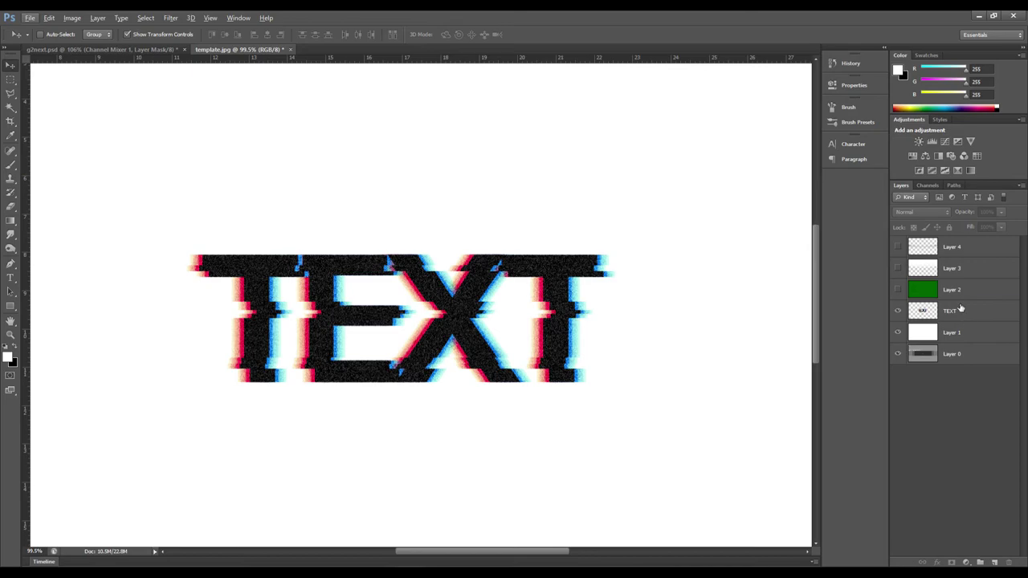
Step: Create two duplicates of the TEXT layer and stack both directly beneath the original
{"action": "right_click", "coordinate": [961, 309]}
{"action": "left_click", "coordinate": [859, 195]}
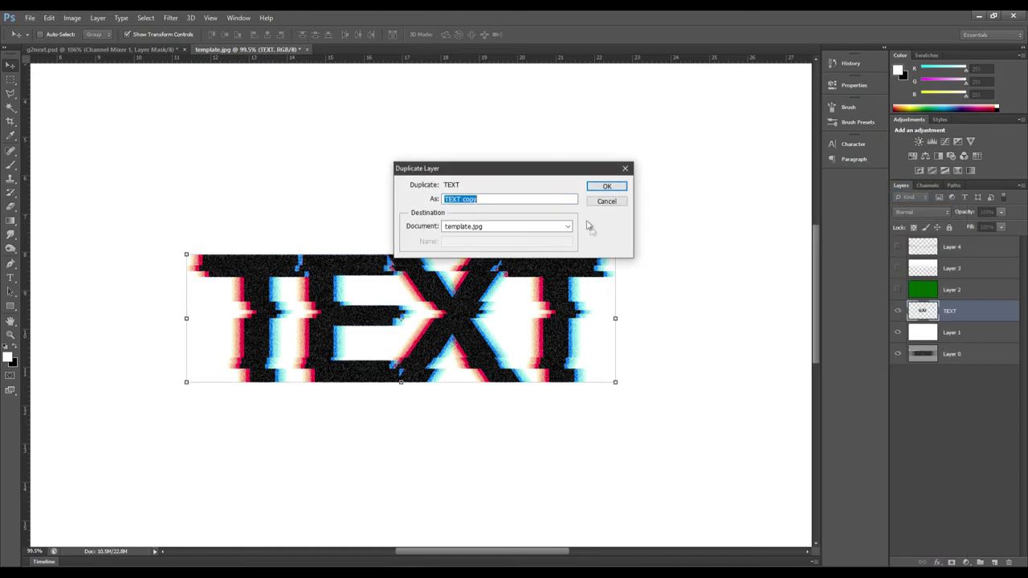
{"action": "left_click", "coordinate": [604, 187]}
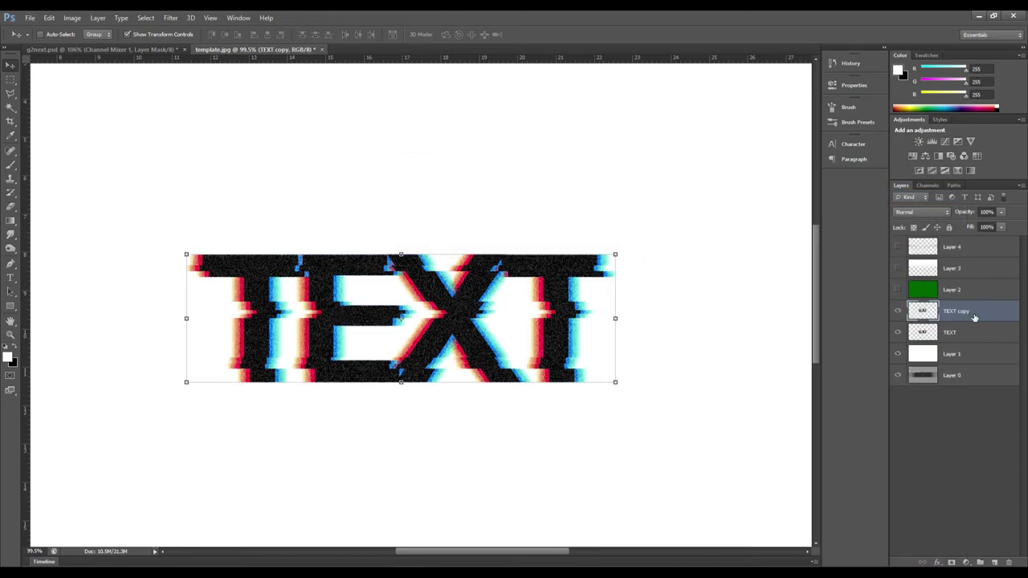
{"action": "left_click_drag", "start_coordinate": [974, 318], "coordinate": [975, 340]}
{"action": "right_click", "coordinate": [975, 337]}
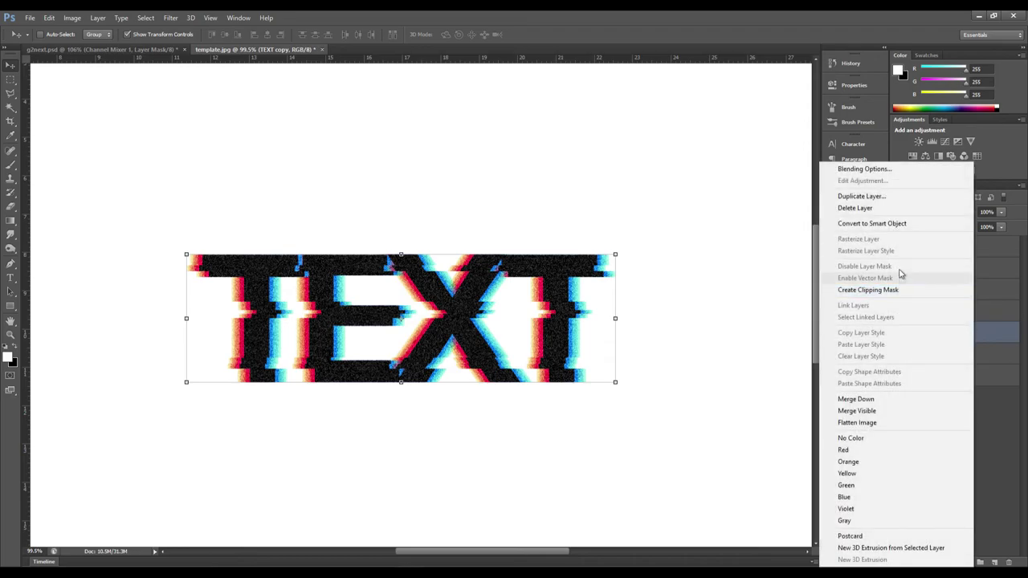
{"action": "left_click", "coordinate": [860, 196]}
{"action": "left_click", "coordinate": [606, 187]}
{"action": "left_click_drag", "start_coordinate": [987, 332], "coordinate": [984, 353]}
Step: Set the opacity of TEXT copy to 10% and of TEXT copy 2 to 5%
{"action": "left_click", "coordinate": [979, 335]}
{"action": "left_click", "coordinate": [1001, 212]}
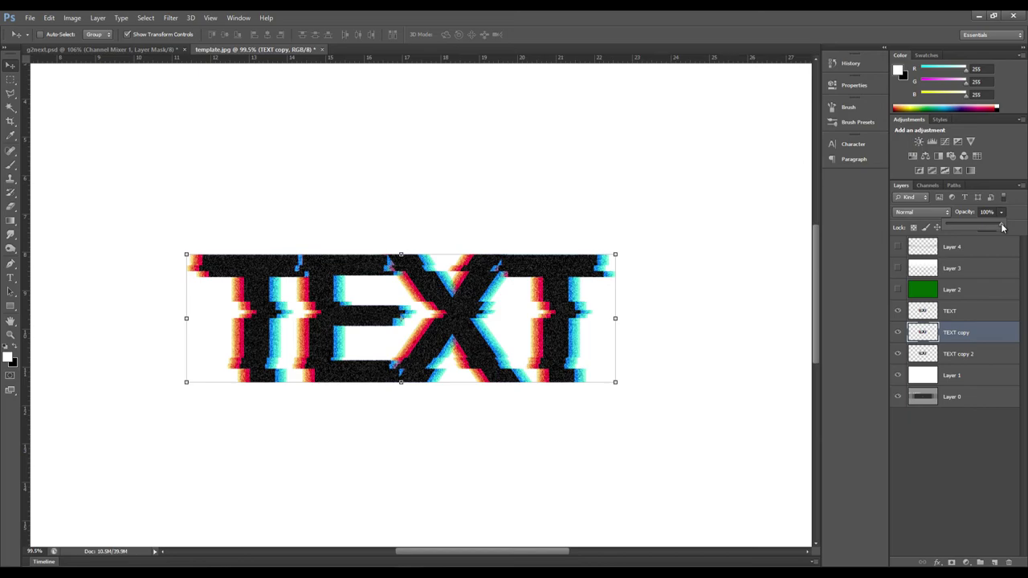
{"action": "left_click_drag", "start_coordinate": [961, 225], "coordinate": [956, 225]}
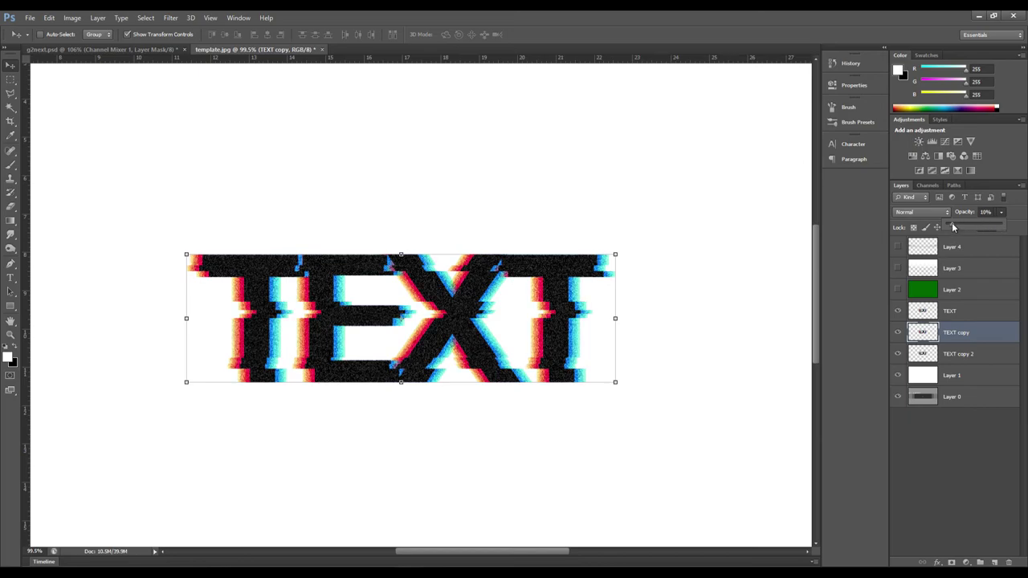
{"action": "left_click_drag", "start_coordinate": [952, 223], "coordinate": [951, 224]}
{"action": "left_click", "coordinate": [950, 457]}
{"action": "left_click", "coordinate": [973, 352]}
{"action": "left_click", "coordinate": [1002, 212]}
{"action": "left_click_drag", "start_coordinate": [954, 227], "coordinate": [952, 224]}
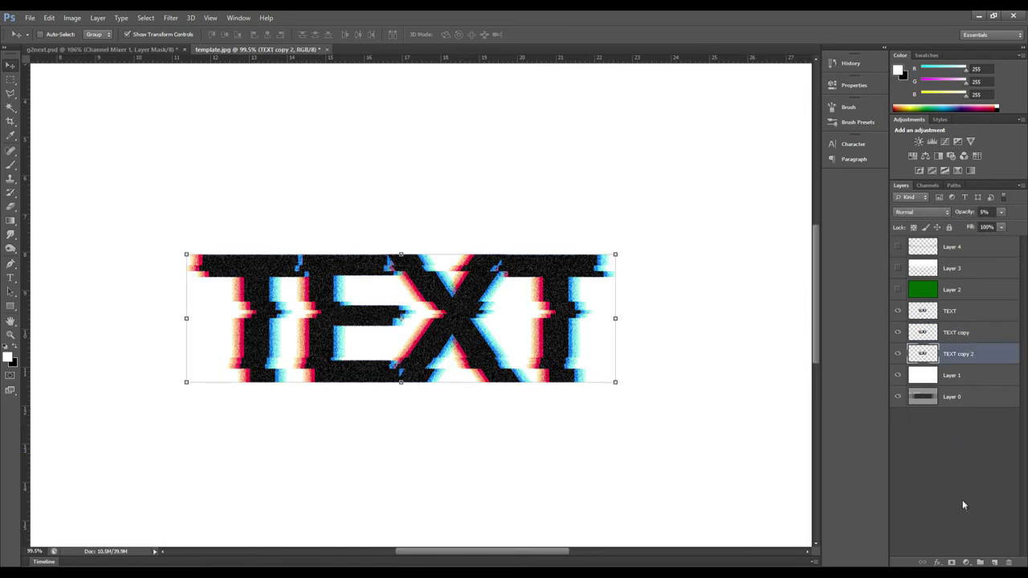
Step: Shift TEXT copy horizontally to the right of the original word and TEXT copy 2 further right as fainter ghosts
{"action": "left_click", "coordinate": [962, 333]}
{"action": "left_click_drag", "start_coordinate": [491, 310], "coordinate": [600, 312]}
{"action": "scroll", "coordinate": [777, 344], "scroll_direction": "right", "scroll_amount": 1}
{"action": "left_click", "coordinate": [981, 358]}
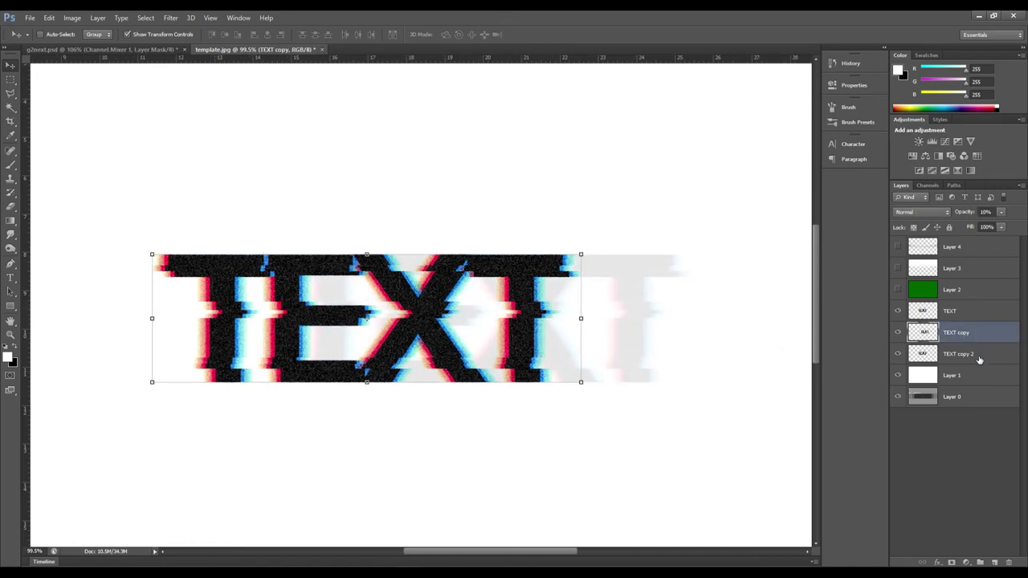
{"action": "left_click_drag", "start_coordinate": [395, 328], "coordinate": [627, 328]}
{"action": "scroll", "coordinate": [524, 268], "scroll_direction": "down", "scroll_amount": 3}
{"action": "scroll", "coordinate": [524, 268], "scroll_direction": "down", "scroll_amount": 1}
{"action": "scroll", "coordinate": [524, 268], "scroll_direction": "up", "scroll_amount": 3}
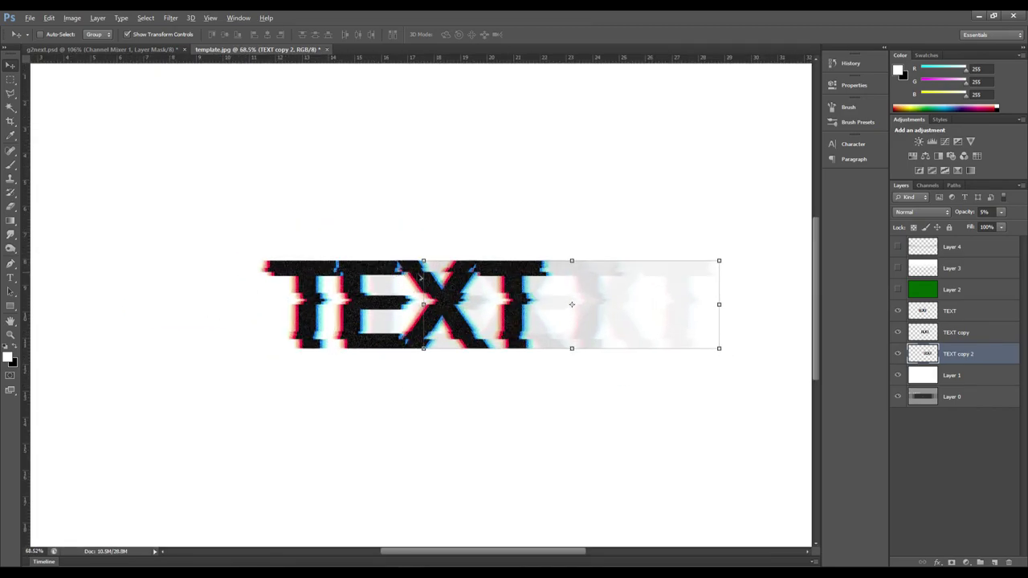
{"action": "left_click", "coordinate": [934, 439]}
Step: Warp TEXT copy so its left edge bulges outwards behind the original and its right edge stretches further right
{"action": "left_click", "coordinate": [956, 334]}
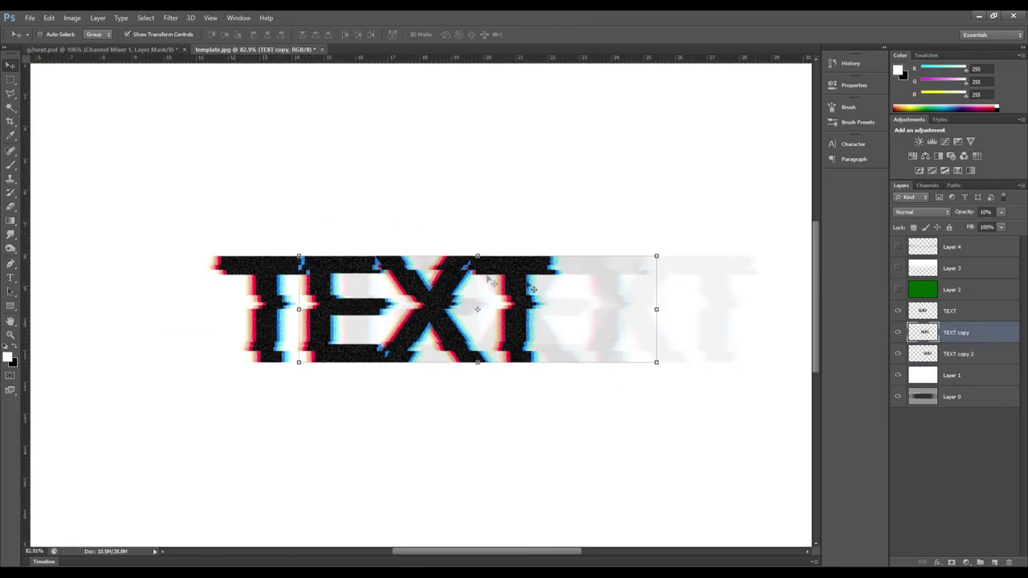
{"action": "left_click", "coordinate": [49, 17]}
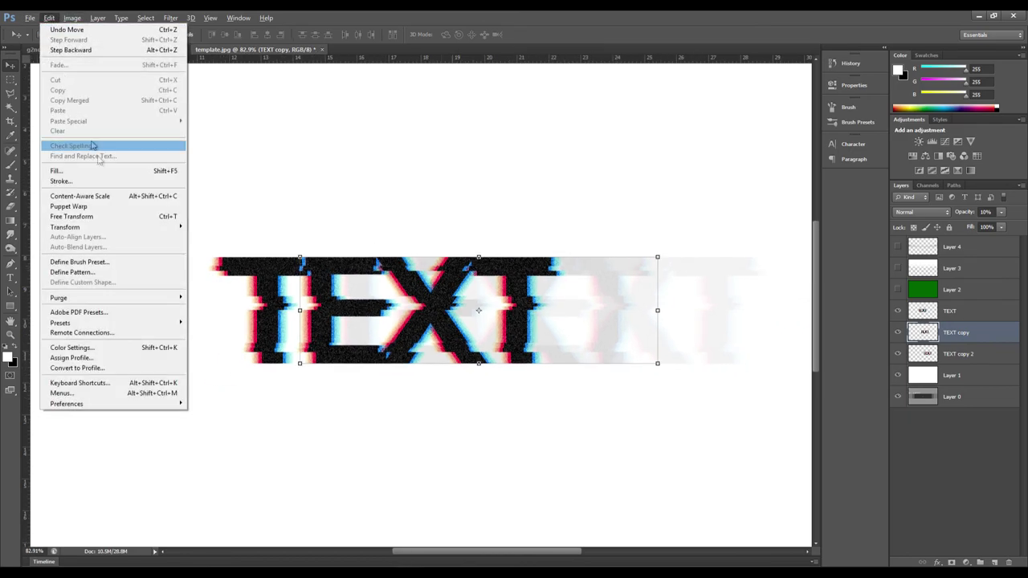
{"action": "mouse_move", "coordinate": [161, 227]}
{"action": "left_click", "coordinate": [235, 293]}
{"action": "left_click_drag", "start_coordinate": [479, 303], "coordinate": [658, 267]}
{"action": "left_click_drag", "start_coordinate": [649, 356], "coordinate": [675, 356]}
{"action": "left_click_drag", "start_coordinate": [586, 308], "coordinate": [565, 312]}
{"action": "left_click_drag", "start_coordinate": [358, 310], "coordinate": [265, 313]}
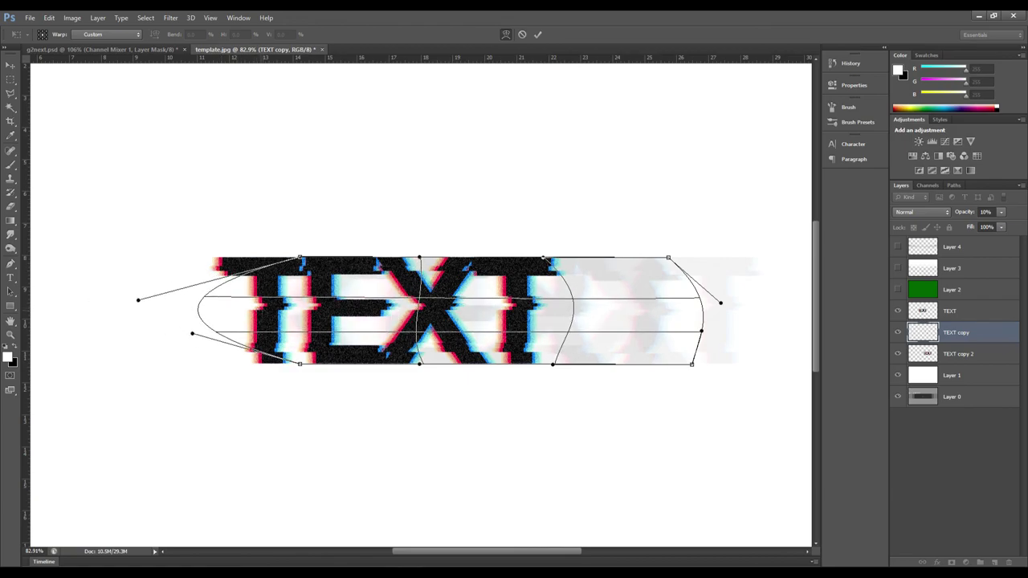
{"action": "left_click", "coordinate": [537, 35]}
{"action": "left_click", "coordinate": [932, 450]}
{"action": "scroll", "coordinate": [436, 255], "scroll_direction": "down", "scroll_amount": 5}
{"action": "scroll", "coordinate": [424, 258], "scroll_direction": "up", "scroll_amount": 3}
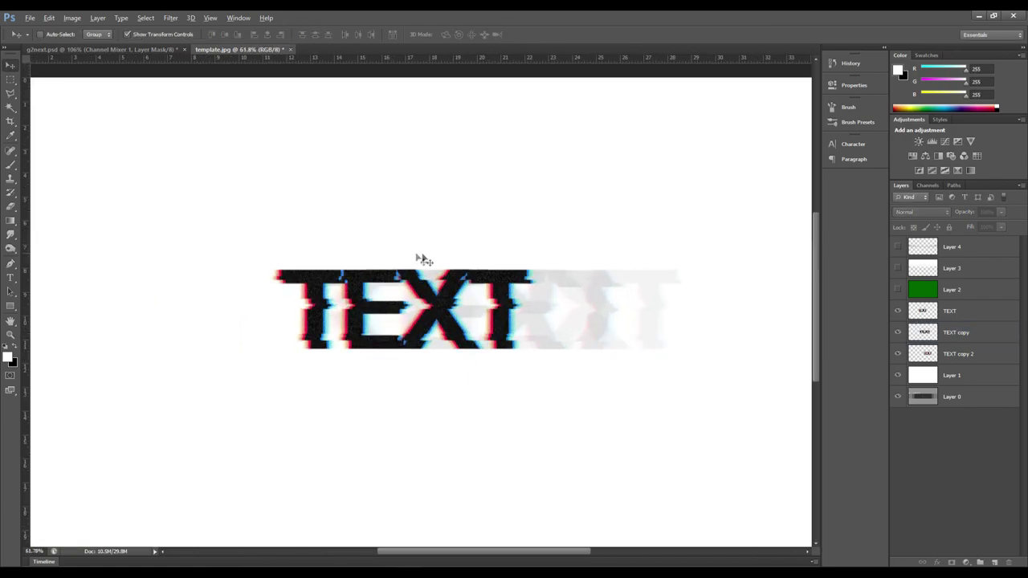
Step: Move TEXT copy 2 further right and stretch its left edge out past the left side of the original word
{"action": "left_click", "coordinate": [959, 317]}
{"action": "left_click", "coordinate": [967, 334]}
{"action": "left_click", "coordinate": [969, 356]}
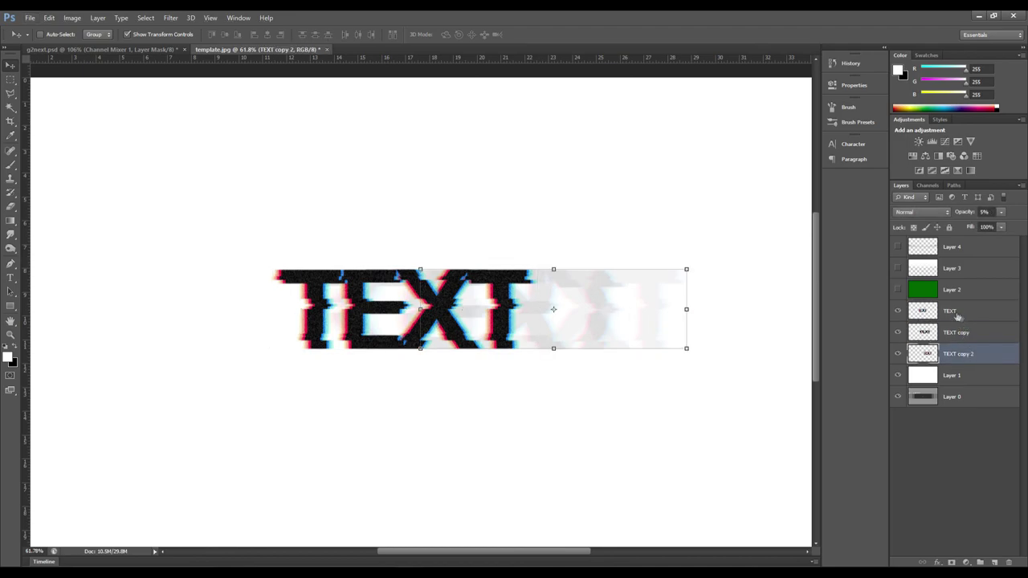
{"action": "left_click_drag", "start_coordinate": [608, 318], "coordinate": [652, 317]}
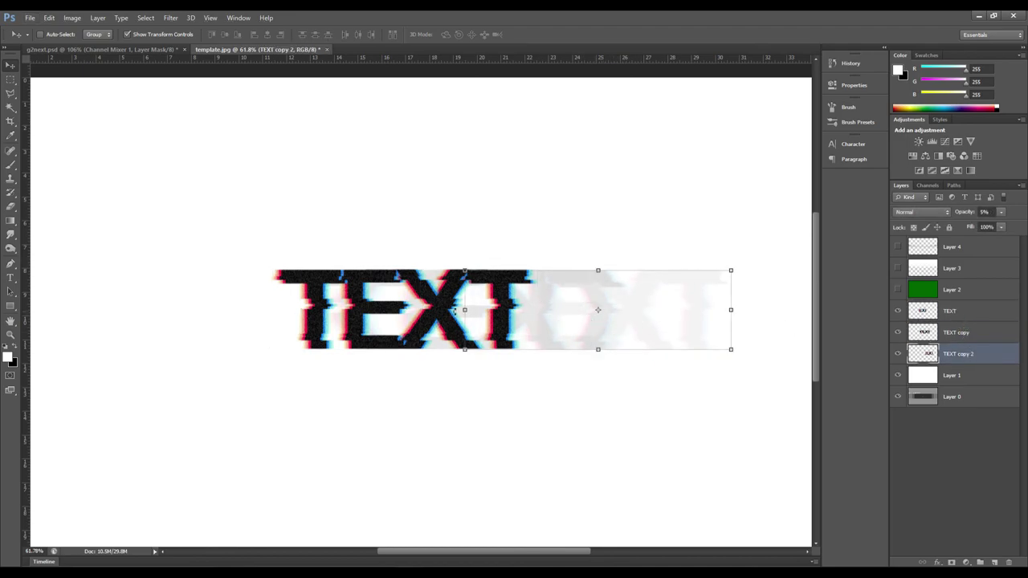
{"action": "left_click", "coordinate": [464, 309]}
{"action": "left_click_drag", "start_coordinate": [464, 309], "coordinate": [214, 318]}
{"action": "left_click", "coordinate": [539, 33]}
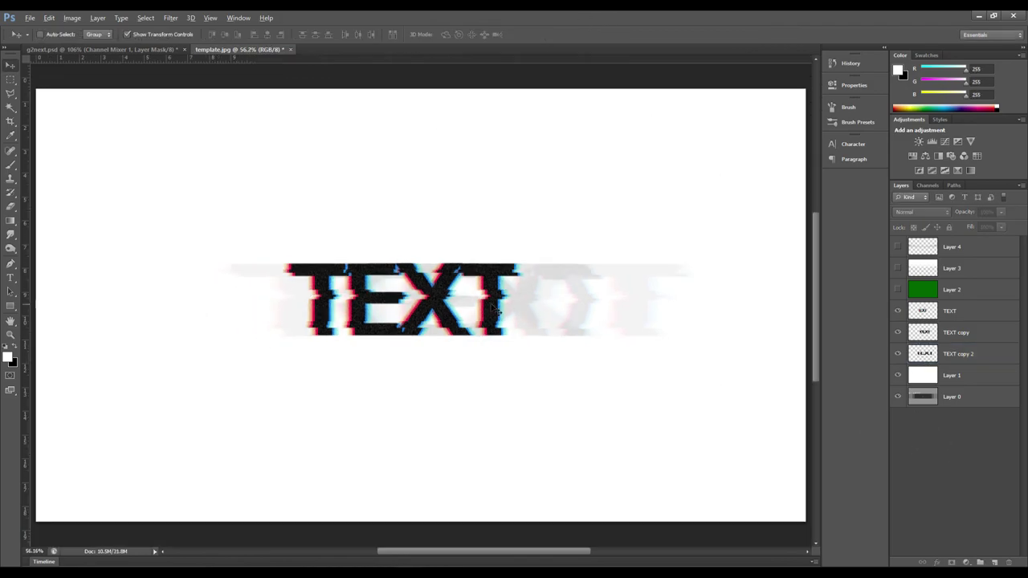
{"action": "scroll", "coordinate": [402, 232], "scroll_direction": "down", "scroll_amount": 5}
{"action": "scroll", "coordinate": [401, 232], "scroll_direction": "up", "scroll_amount": 4}
{"action": "scroll", "coordinate": [390, 234], "scroll_direction": "down", "scroll_amount": 8}
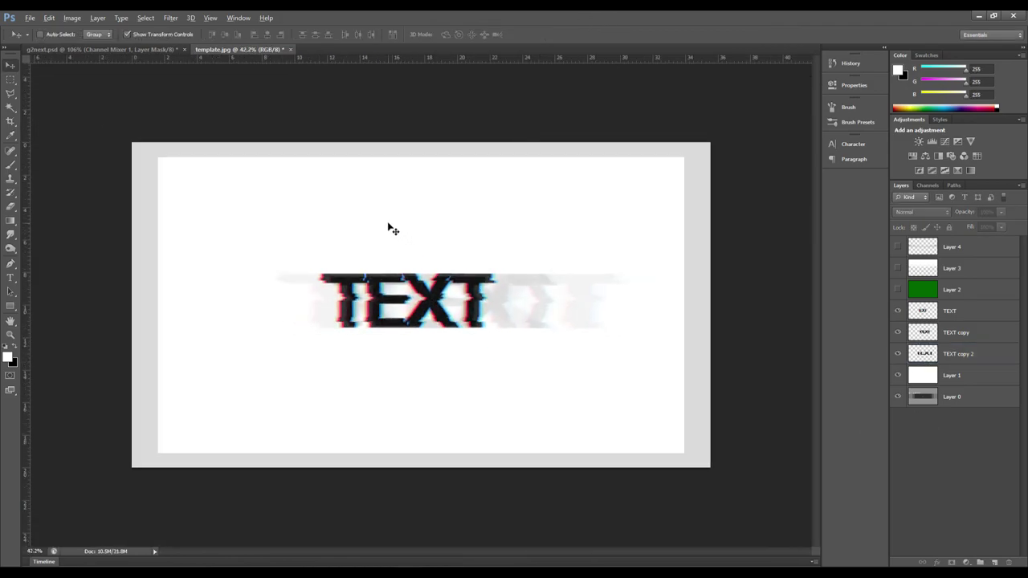
{"action": "scroll", "coordinate": [388, 241], "scroll_direction": "up", "scroll_amount": 4}
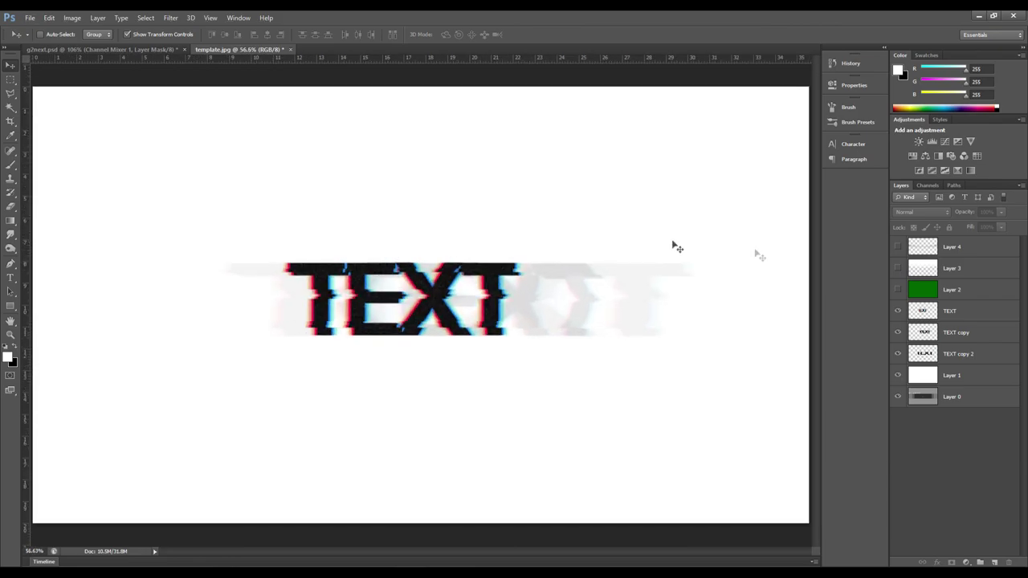
Step: Raise the opacity of the ghost layers TEXT copy and TEXT copy 2 slightly
{"action": "left_click", "coordinate": [974, 332]}
{"action": "left_click", "coordinate": [970, 355]}
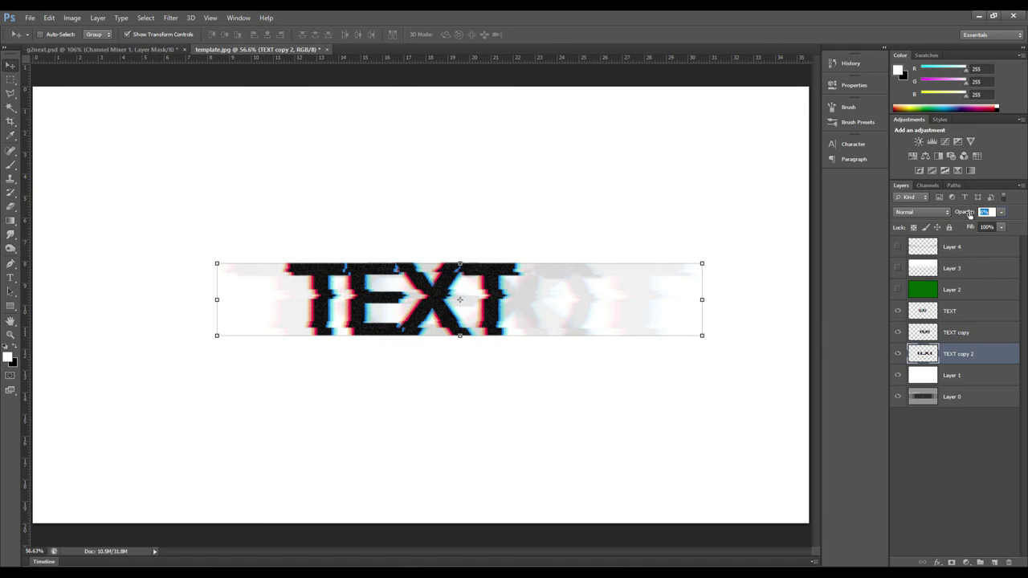
{"action": "left_click", "coordinate": [912, 445]}
{"action": "scroll", "coordinate": [414, 294], "scroll_direction": "down", "scroll_amount": 3}
{"action": "scroll", "coordinate": [413, 293], "scroll_direction": "up", "scroll_amount": 4}
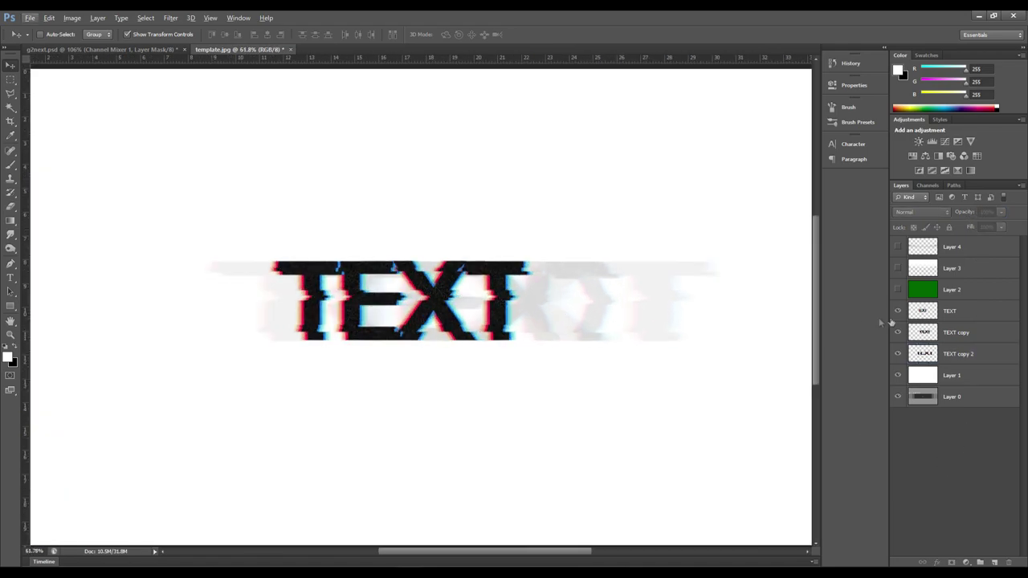
Step: Shift the stretched TEXT copy 2 ghost slightly to the right behind the original word
{"action": "left_click", "coordinate": [974, 359]}
{"action": "left_click_drag", "start_coordinate": [535, 295], "coordinate": [592, 298]}
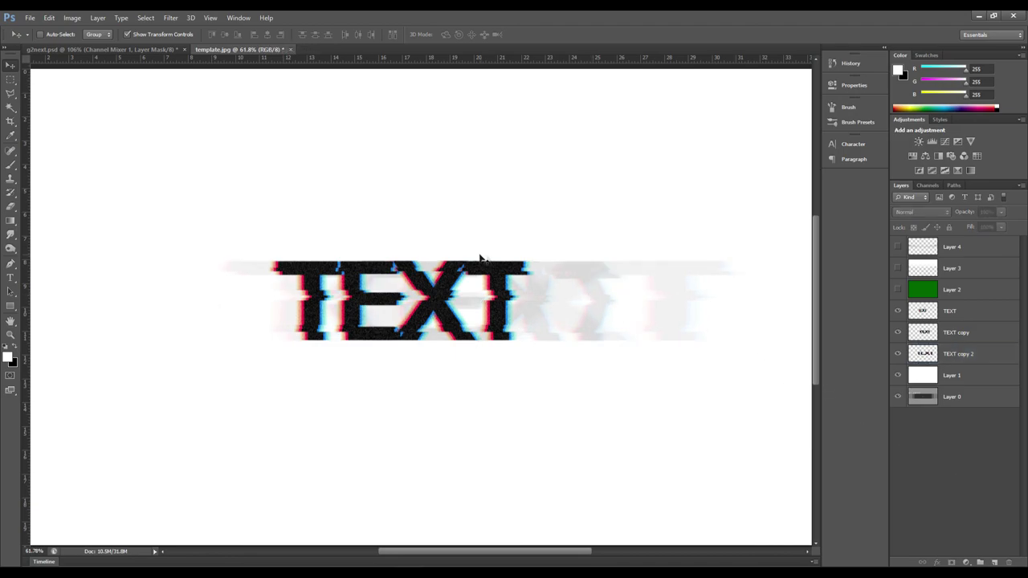
{"action": "scroll", "coordinate": [403, 258], "scroll_direction": "down", "scroll_amount": 3}
{"action": "scroll", "coordinate": [402, 266], "scroll_direction": "down", "scroll_amount": 1}
{"action": "scroll", "coordinate": [471, 264], "scroll_direction": "up", "scroll_amount": 4}
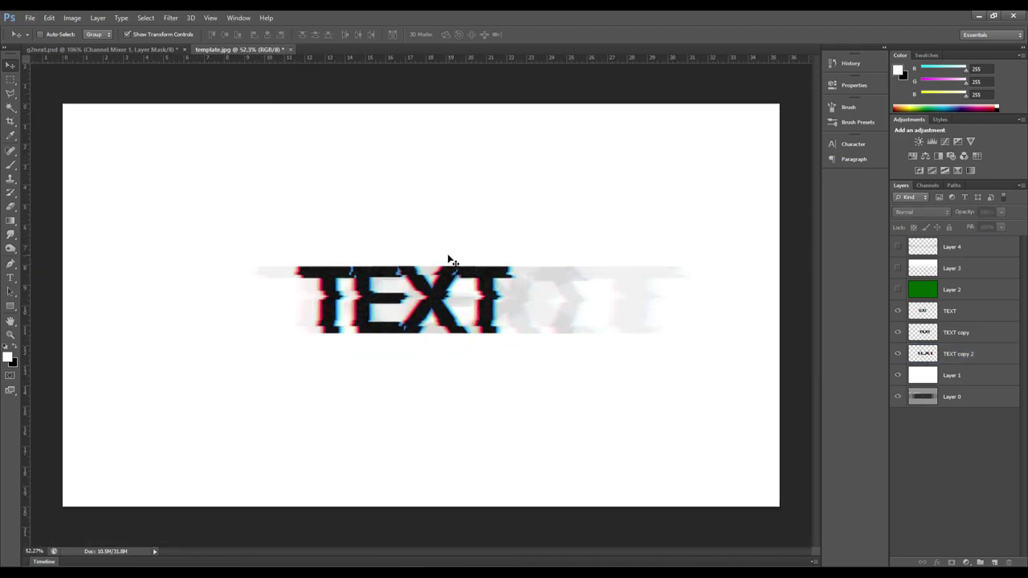
{"action": "scroll", "coordinate": [450, 261], "scroll_direction": "down", "scroll_amount": 3}
{"action": "scroll", "coordinate": [400, 261], "scroll_direction": "up", "scroll_amount": 3}
Step: Show the glossy highlight layers, Layer 3 and Layer 4, and the green tint on Layer 2
{"action": "left_click", "coordinate": [898, 268]}
{"action": "left_click", "coordinate": [898, 247]}
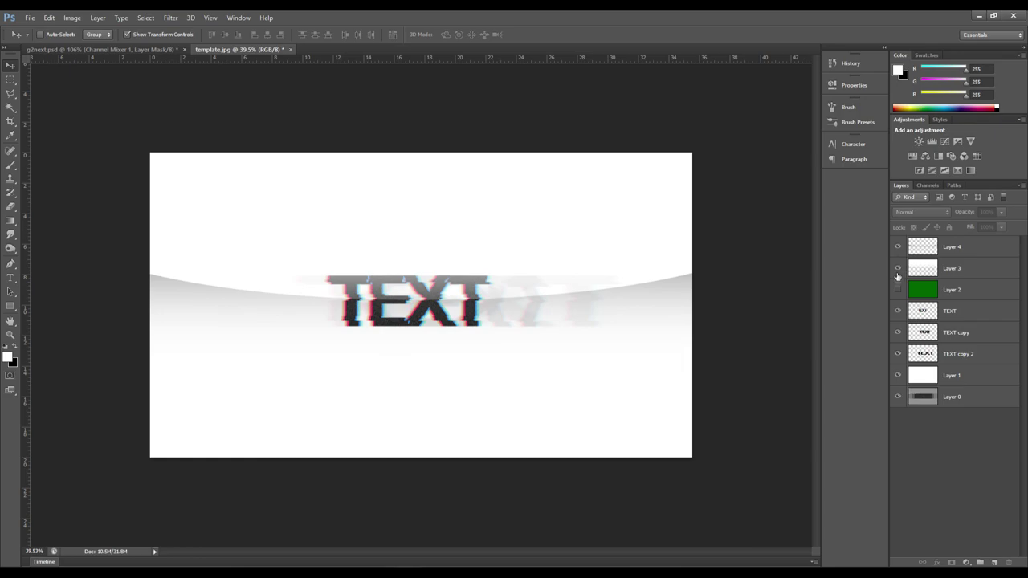
{"action": "left_click", "coordinate": [898, 291]}
{"action": "scroll", "coordinate": [409, 280], "scroll_direction": "down", "scroll_amount": 1}
{"action": "scroll", "coordinate": [384, 271], "scroll_direction": "down", "scroll_amount": 2}
{"action": "scroll", "coordinate": [413, 271], "scroll_direction": "up", "scroll_amount": 3}
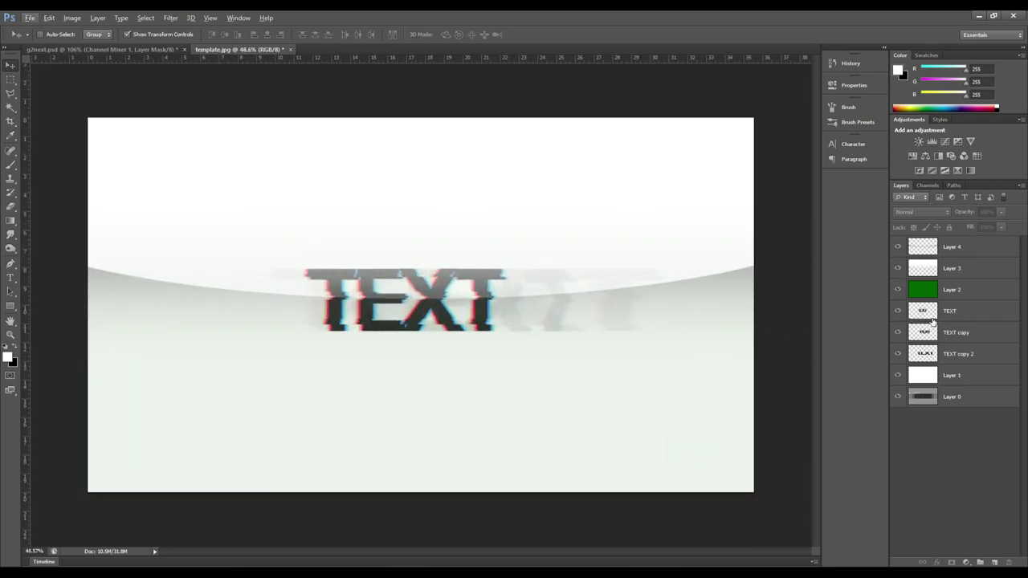
Step: Fine-tune the opacity of TEXT copy and TEXT copy 2 so both ghosts stand out a little more beneath the tint and gloss
{"action": "left_click", "coordinate": [958, 317]}
{"action": "left_click", "coordinate": [970, 333]}
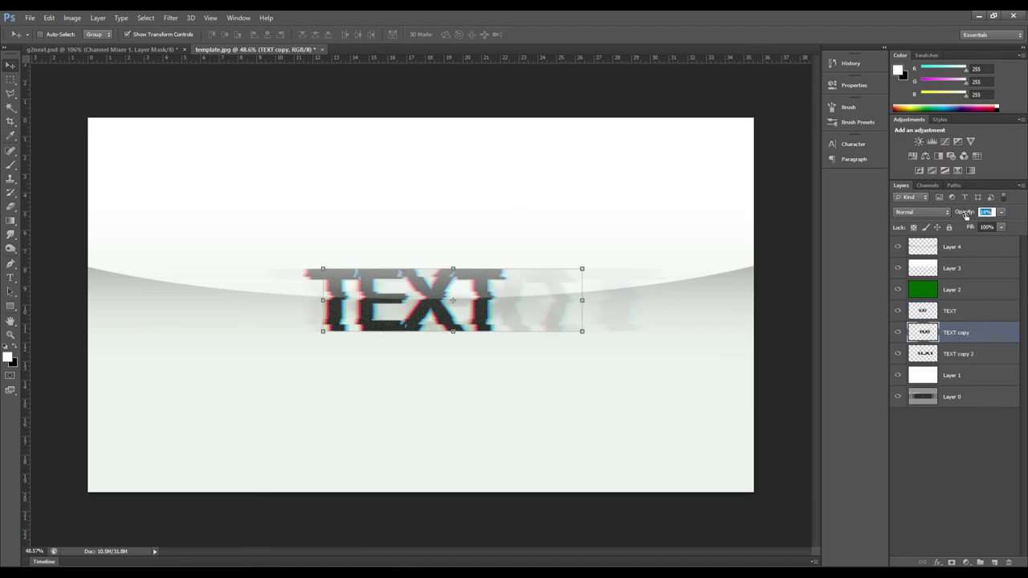
{"action": "left_click", "coordinate": [991, 354]}
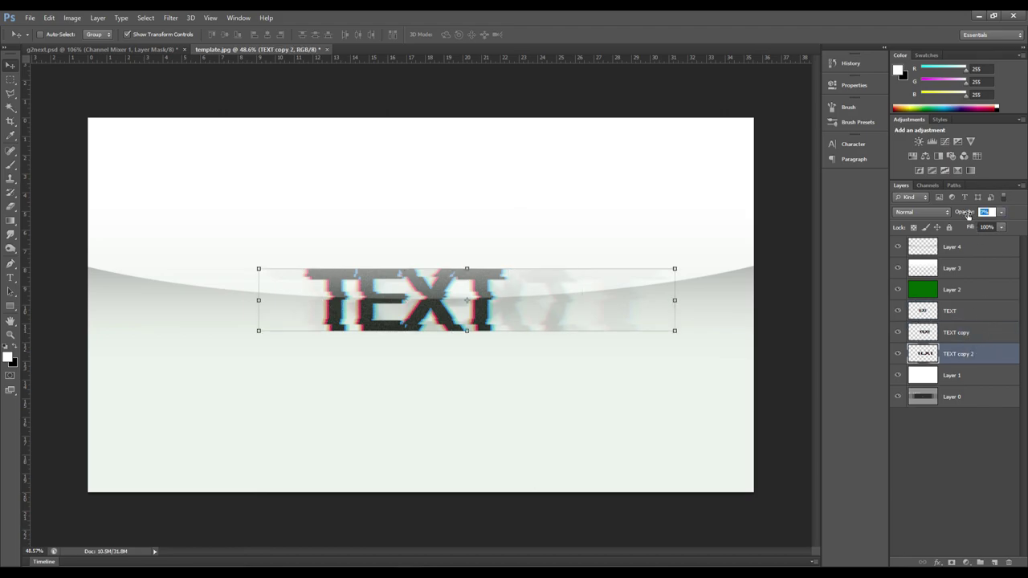
{"action": "left_click", "coordinate": [927, 434]}
{"action": "scroll", "coordinate": [420, 260], "scroll_direction": "down", "scroll_amount": 10}
{"action": "scroll", "coordinate": [402, 264], "scroll_direction": "up", "scroll_amount": 10}
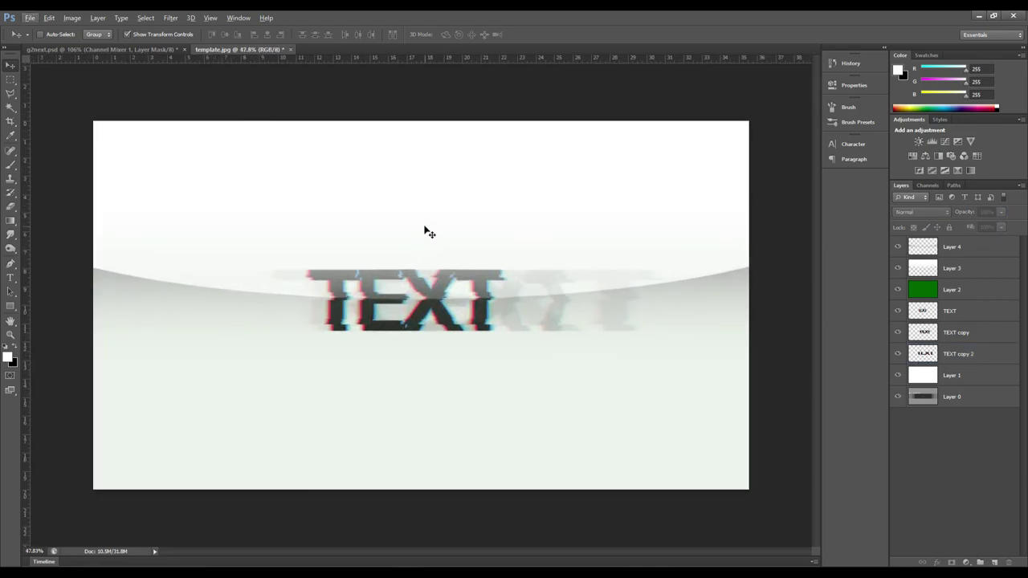
{"action": "scroll", "coordinate": [369, 137], "scroll_direction": "up", "scroll_amount": 2}
{"action": "scroll", "coordinate": [380, 128], "scroll_direction": "down", "scroll_amount": 3}
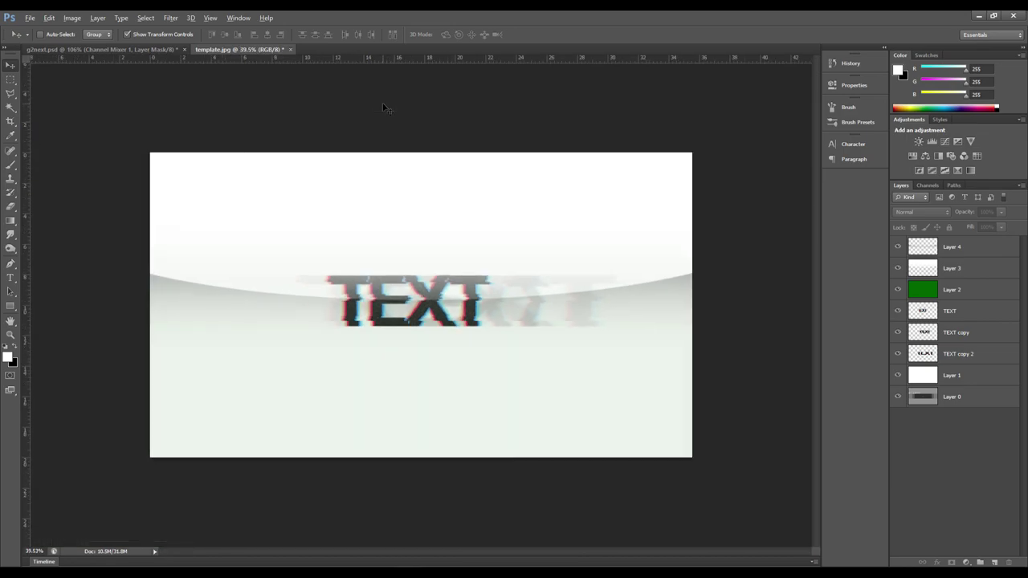
{"action": "scroll", "coordinate": [381, 145], "scroll_direction": "up", "scroll_amount": 3}
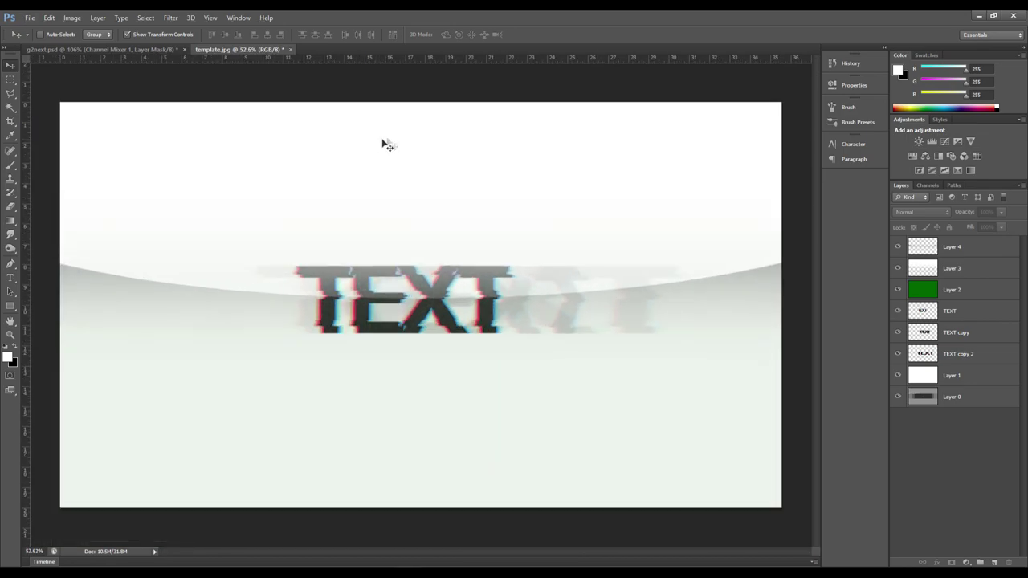